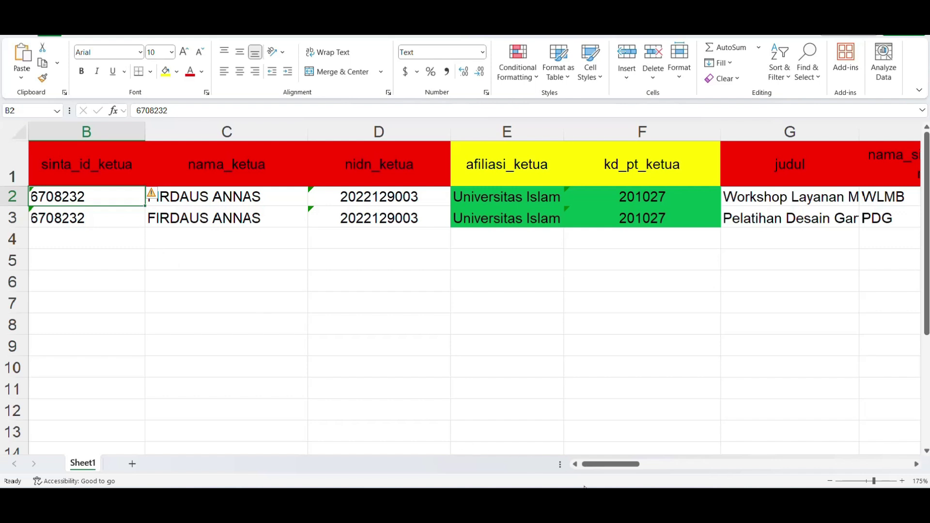
- Examine the sinta_id_ketua, nama_ketua and nidn_ketua columns together with the two sample rows and the empty third entry
left_click_drag(601, 466, 579, 465)
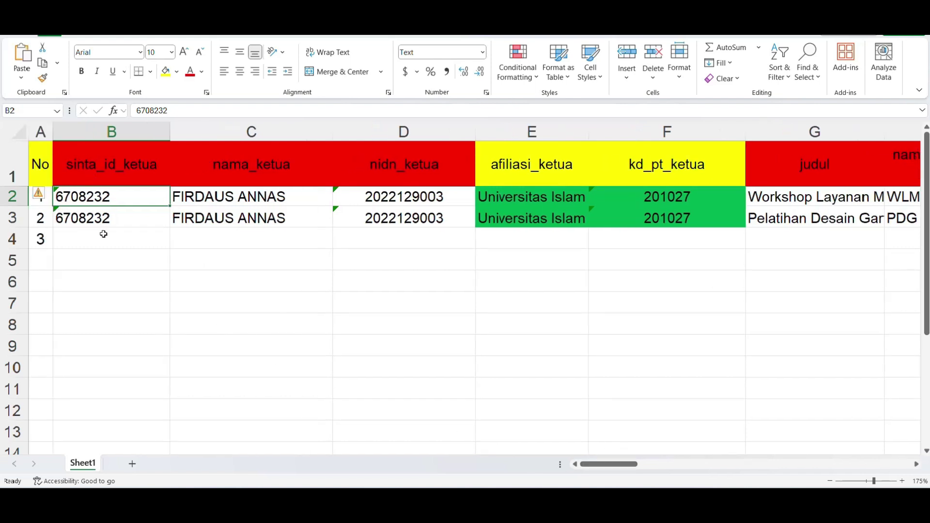
left_click_drag(138, 134, 256, 180)
left_click(256, 180)
left_click_drag(135, 170, 367, 180)
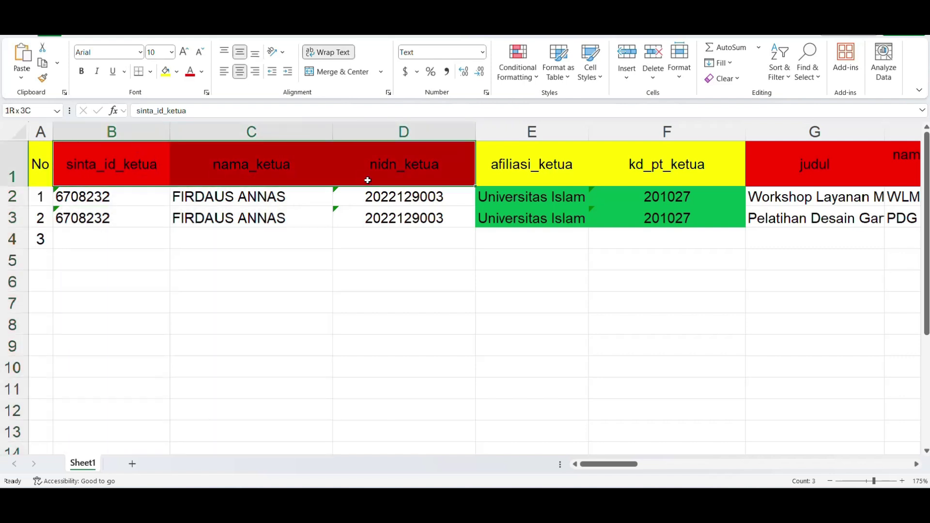
left_click(348, 198)
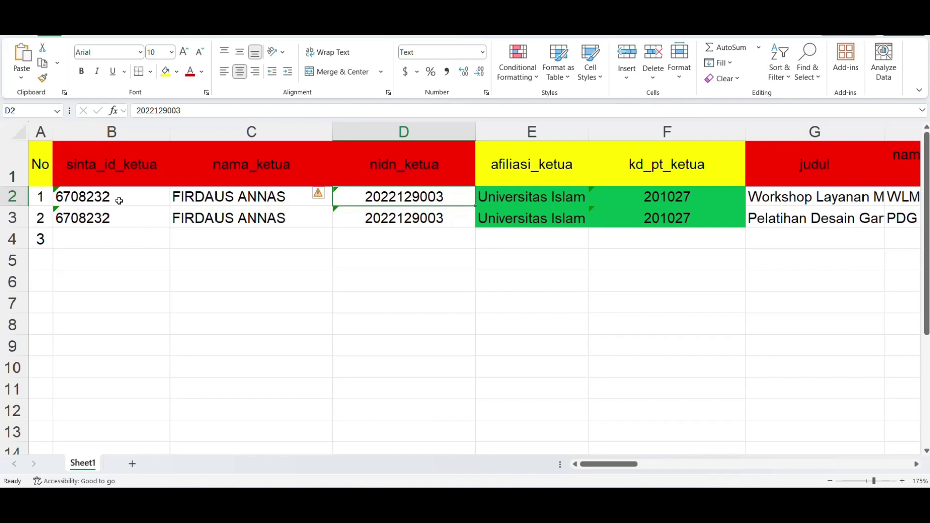
left_click(11, 197)
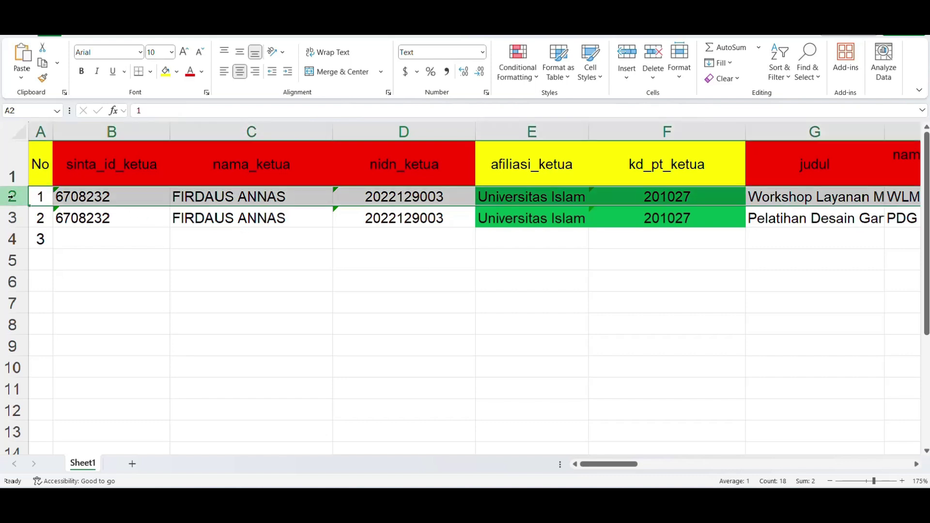
left_click(87, 200)
left_click(106, 221, "shift")
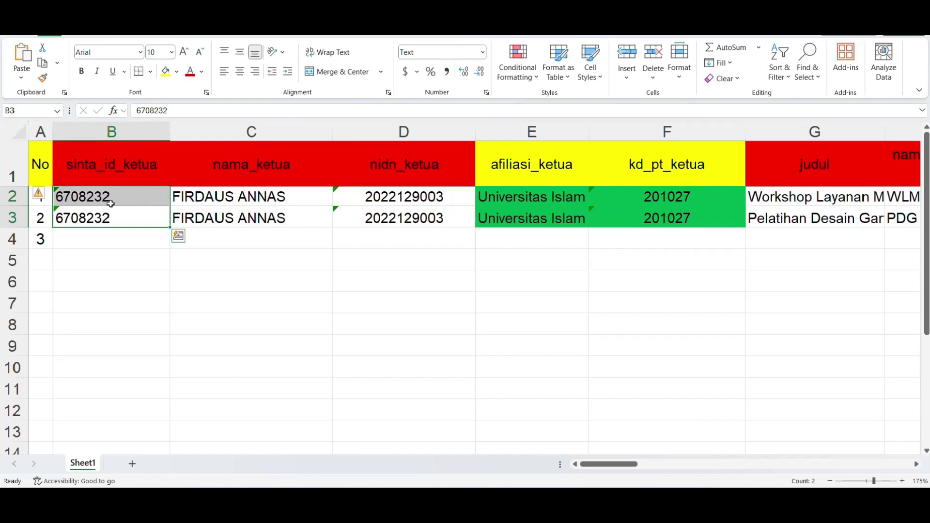
left_click(118, 242)
left_click(10, 238)
left_click(90, 236)
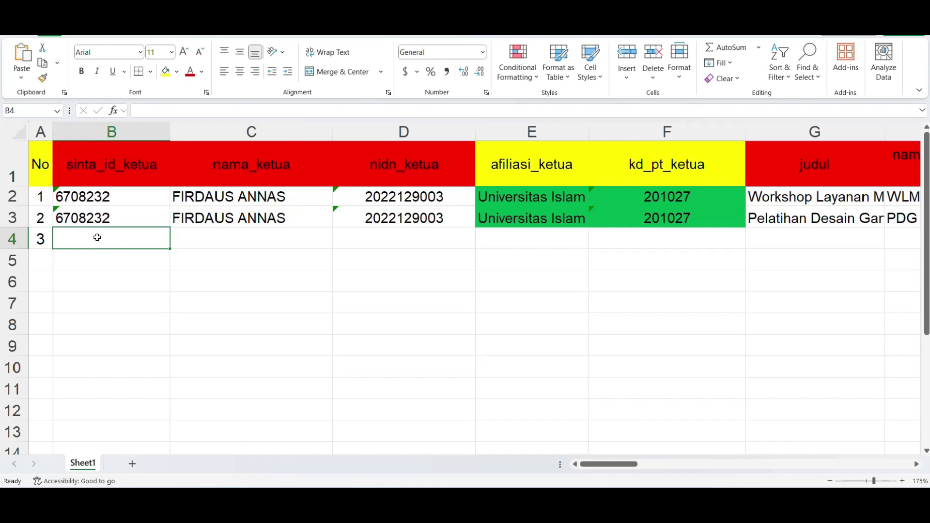
left_click(129, 279)
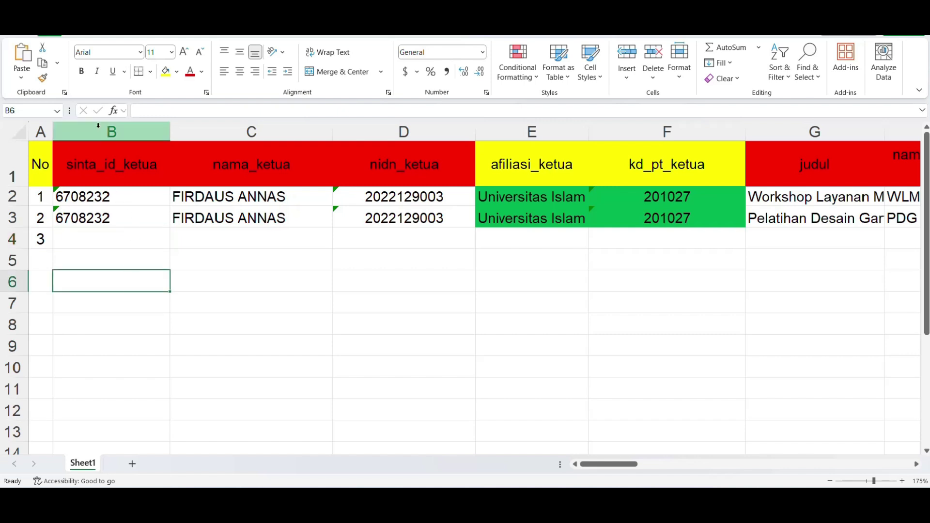
left_click(39, 132)
left_click_drag(38, 131, 294, 190)
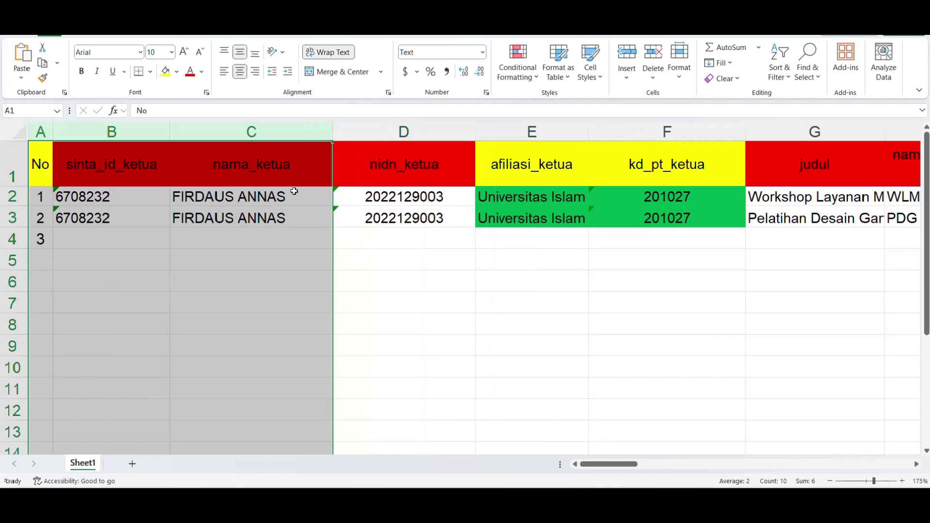
left_click(263, 242)
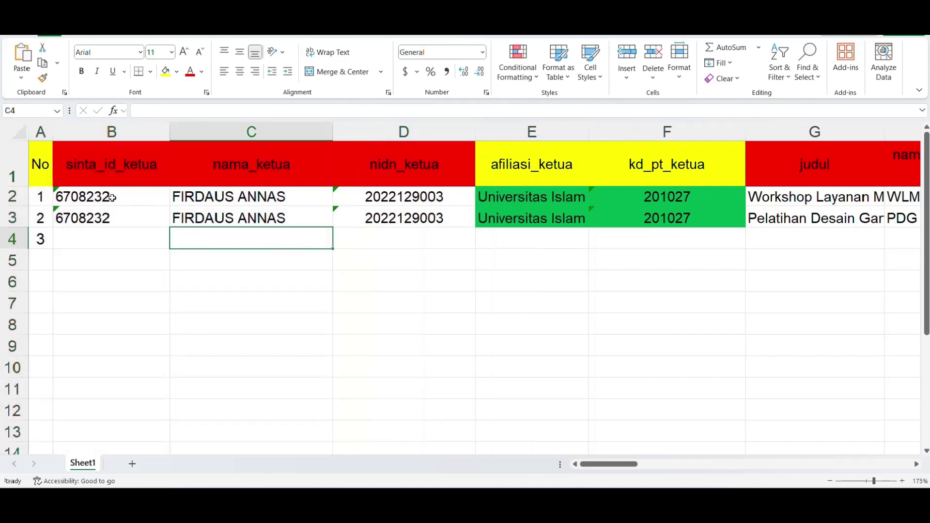
- Compare the sinta_id_ketua entries of the two sample rows in cells B2 and B3
left_click(111, 197)
left_click_drag(111, 197, 112, 218)
left_click(110, 237)
left_click(113, 199)
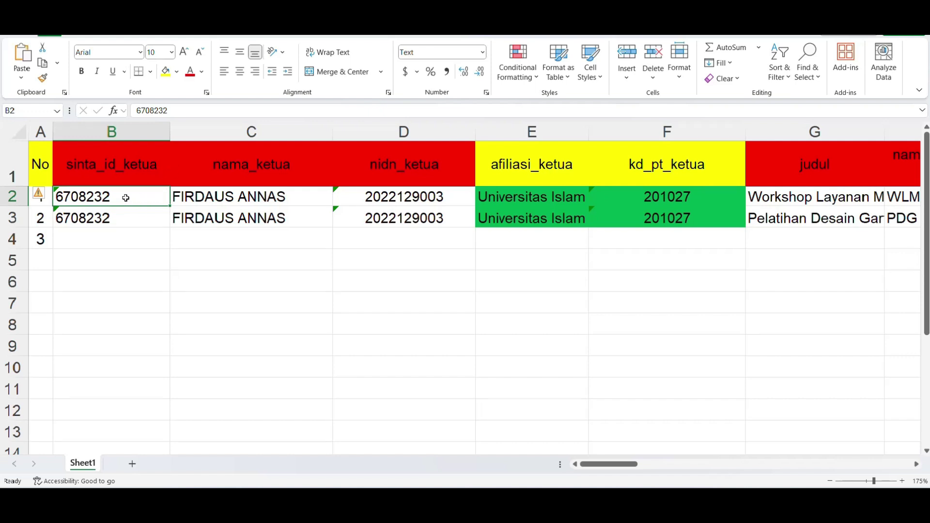
left_click_drag(123, 213, 123, 201)
left_click(124, 208)
left_click(126, 201)
left_click(121, 218)
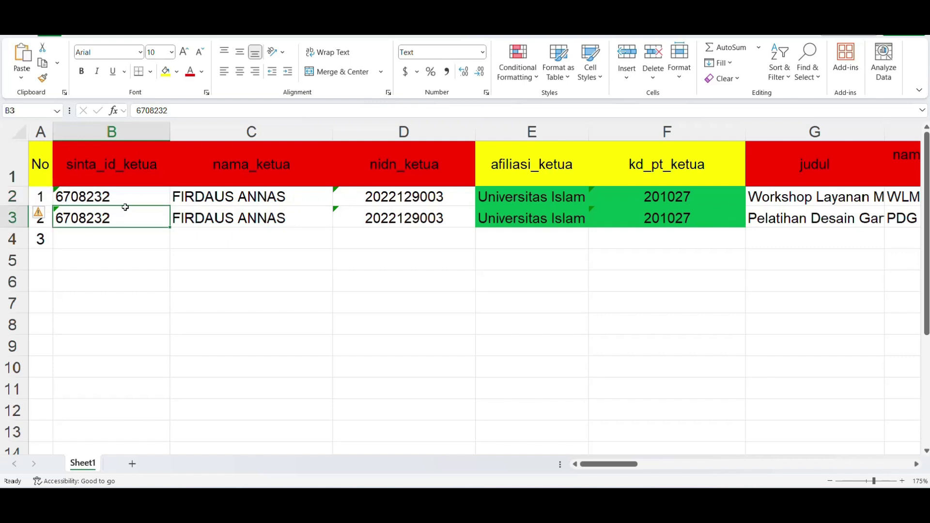
left_click(222, 232)
left_click(131, 197)
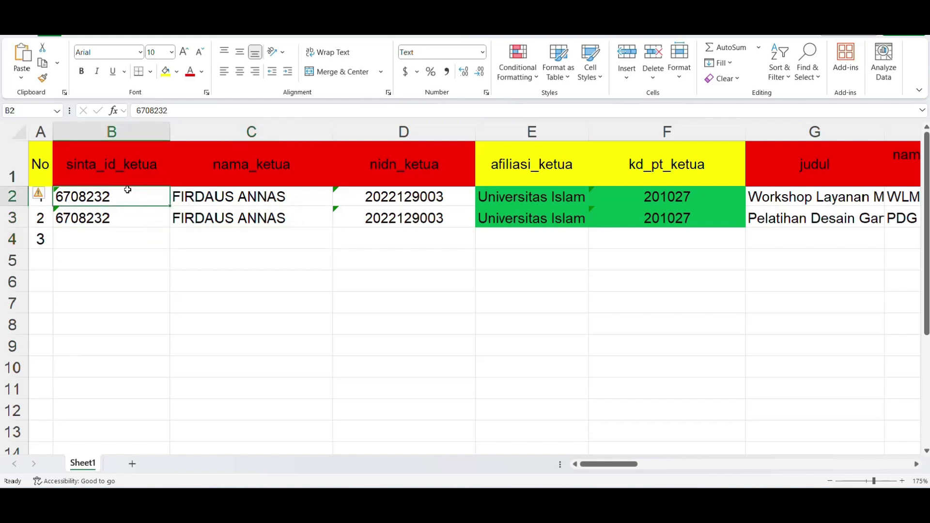
- Inspect the full SINTA ID in cell B2 in edit mode, leaving the cell without changing it
left_click_drag(186, 110, 121, 110)
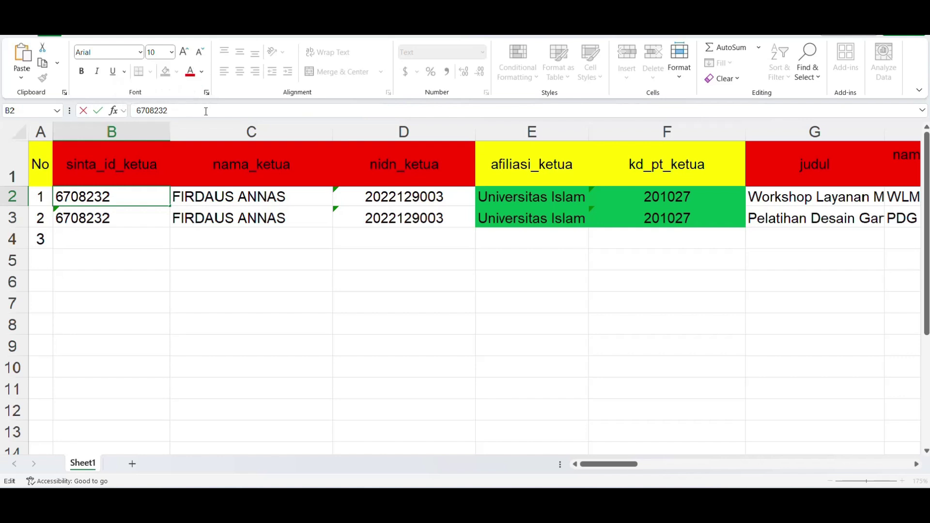
left_click(161, 111)
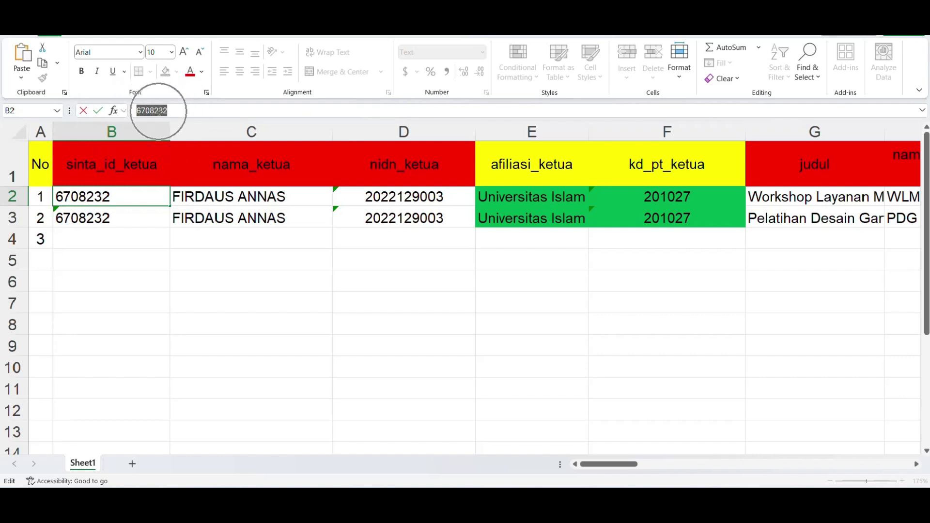
left_click_drag(169, 111, 121, 112)
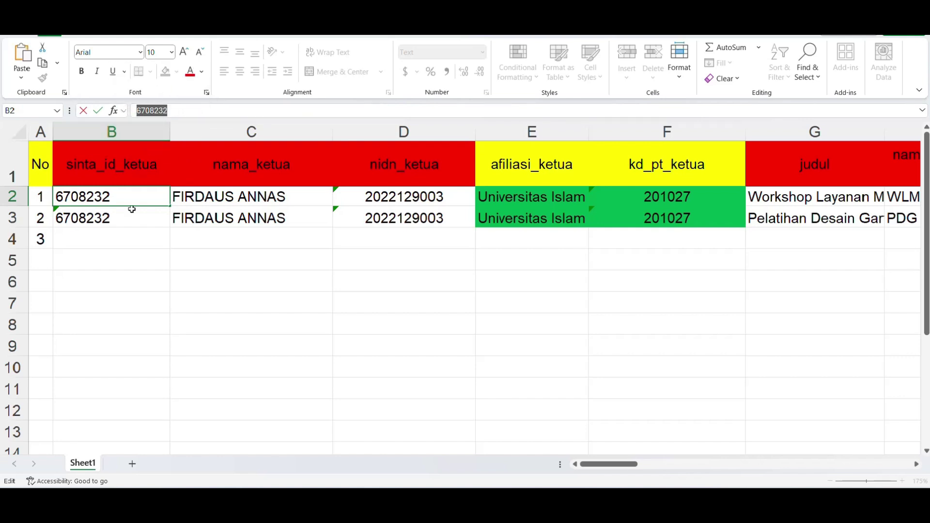
key("Escape")
double_click(131, 192)
left_click_drag(131, 192, 42, 190)
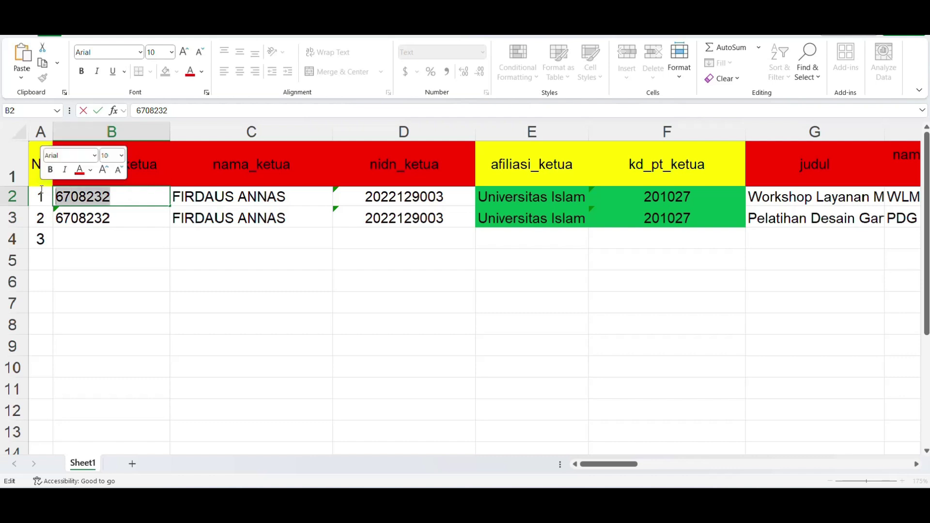
key("Escape")
- Review the sinta_id_ketua header in B1 against the IDs in rows 2 and 3
left_click(165, 252)
left_click(134, 203)
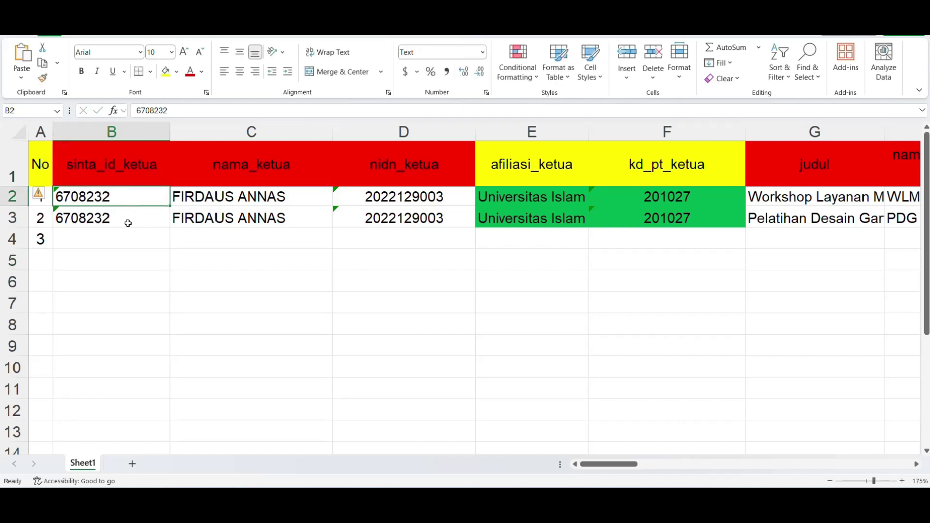
left_click_drag(14, 197, 14, 217)
left_click(139, 256)
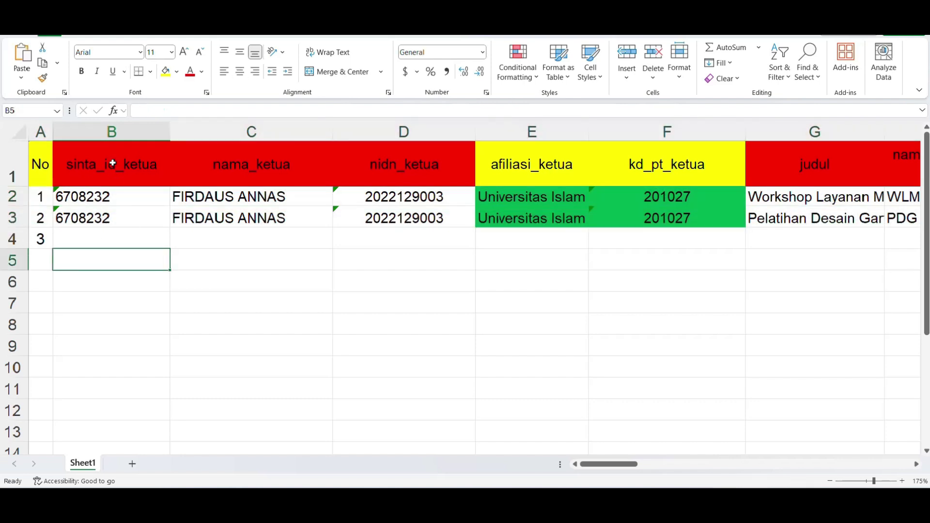
left_click(126, 169)
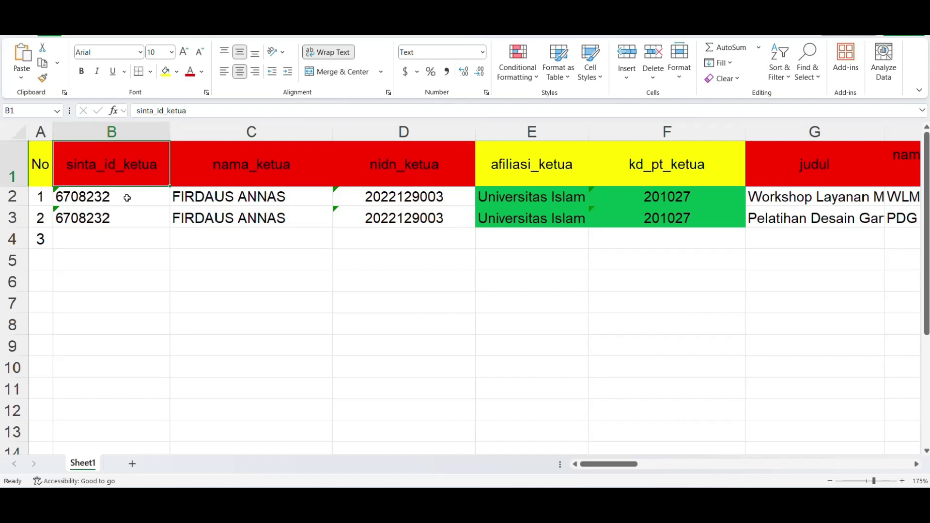
left_click_drag(137, 221, 144, 194)
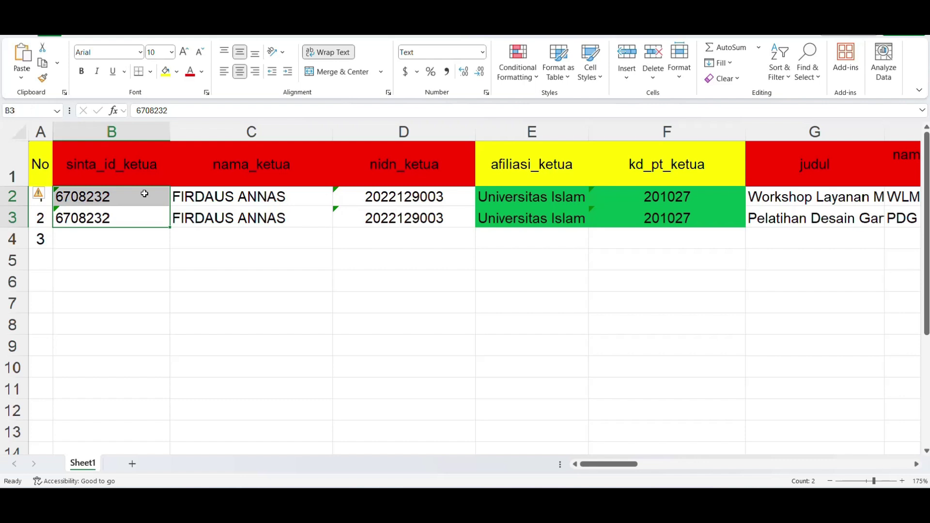
left_click(87, 218)
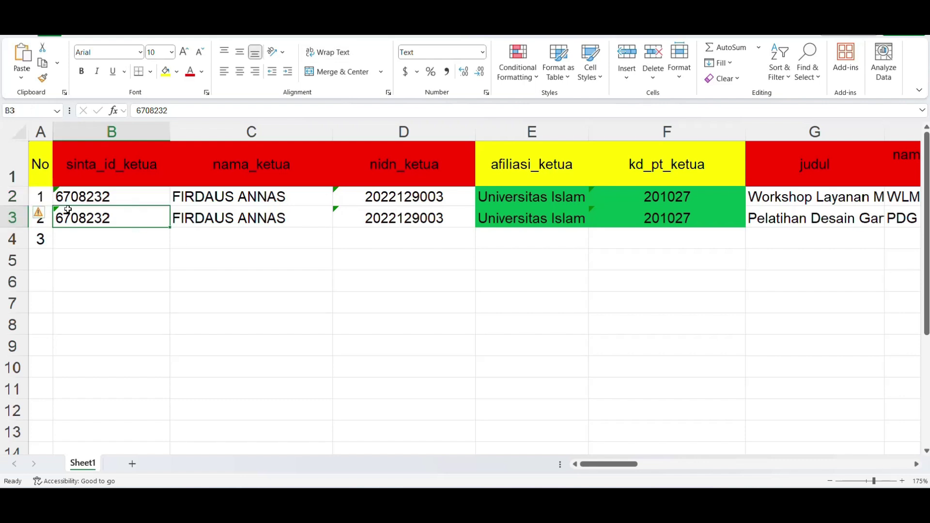
left_click(90, 200)
left_click(99, 213)
left_click(110, 198)
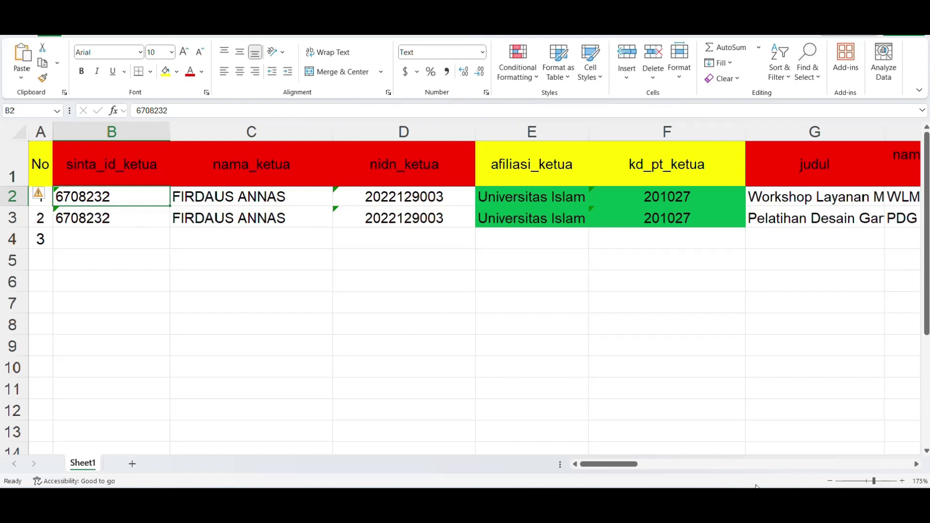
- Switch to the export_author_UINSMDD workbook and examine its SINTA ID and NIDN columns at a larger zoom
mouse_move(694, 509)
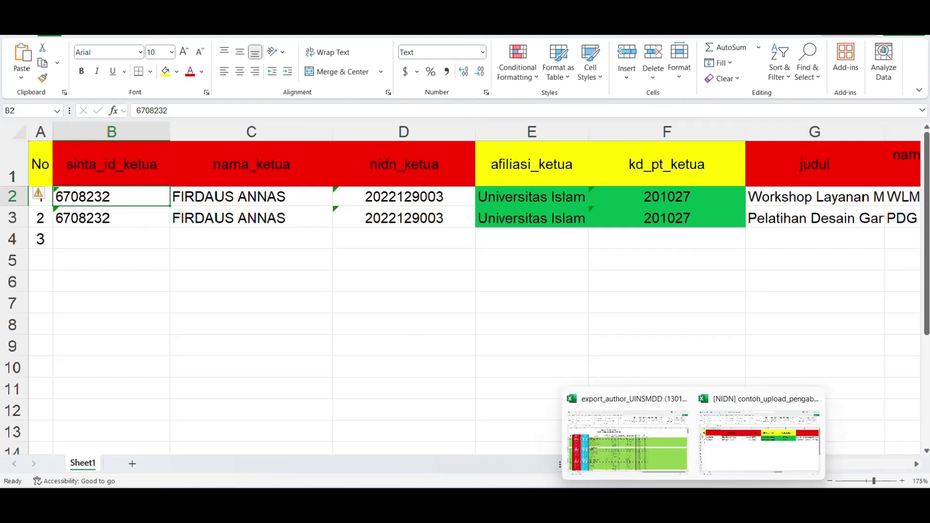
left_click(612, 444)
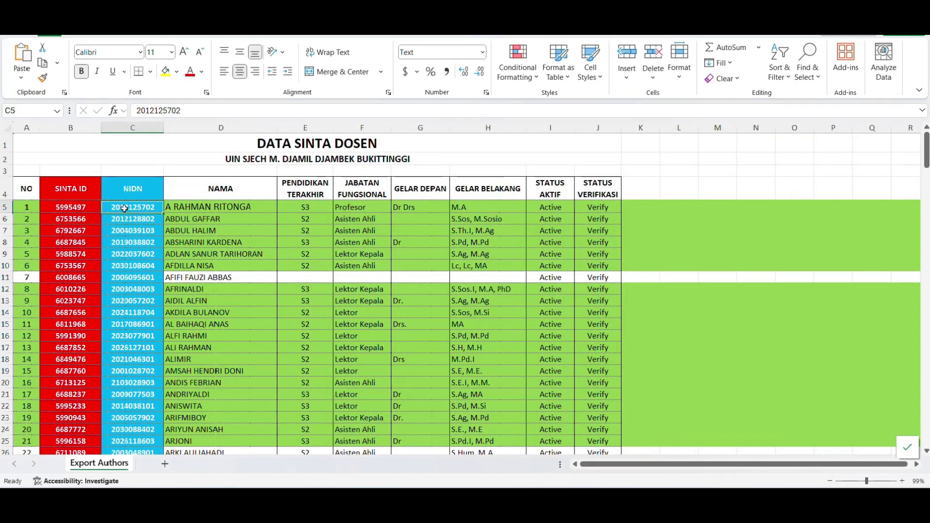
left_click(80, 190)
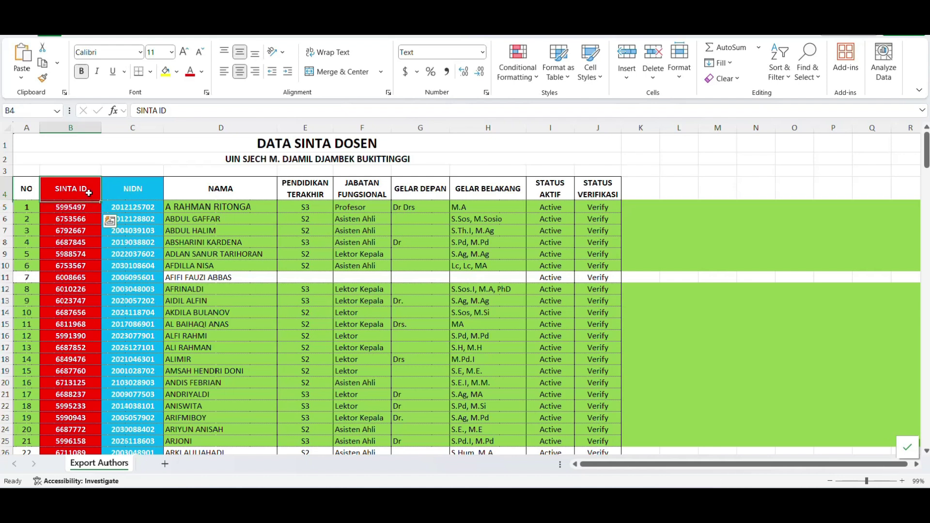
left_click(128, 193)
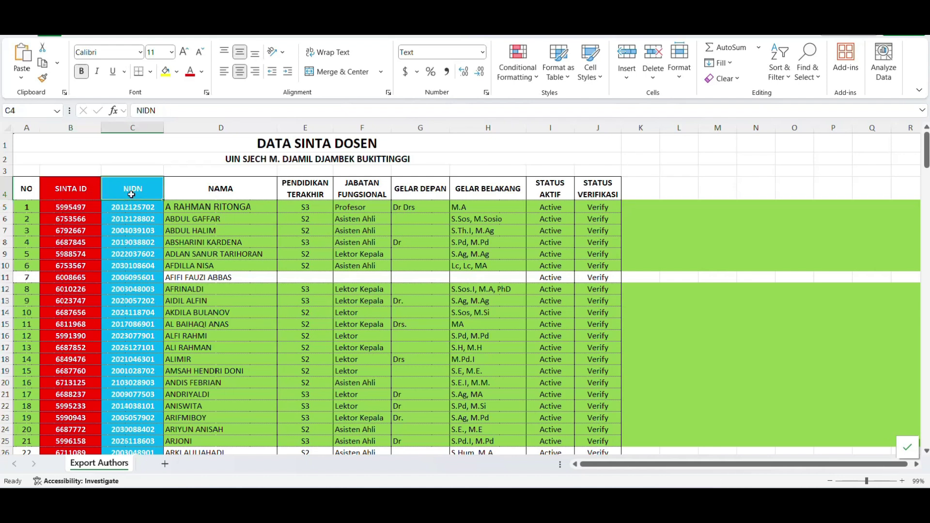
left_click(878, 482)
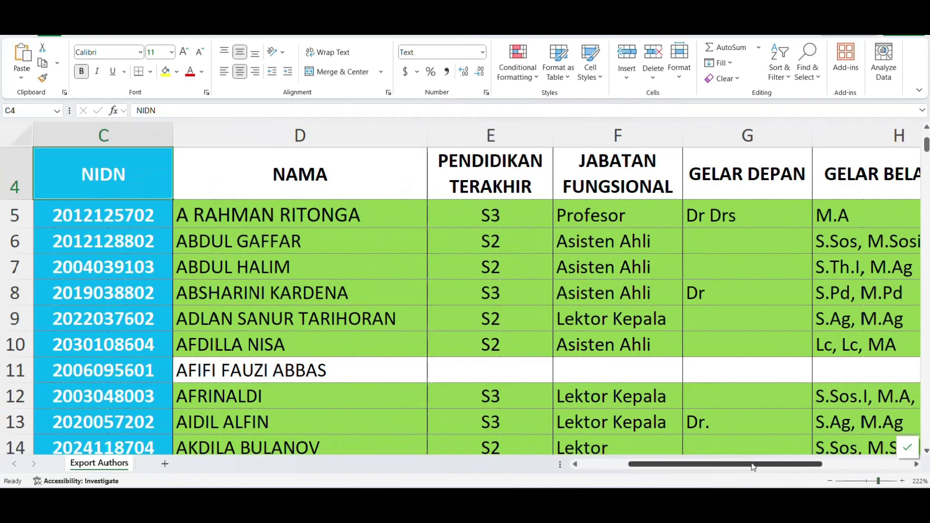
left_click_drag(678, 464, 504, 464)
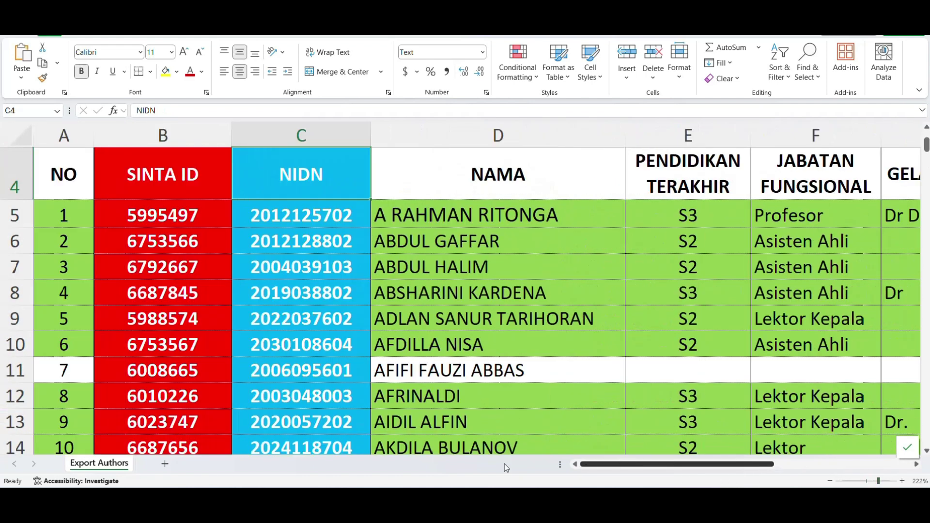
left_click(151, 242)
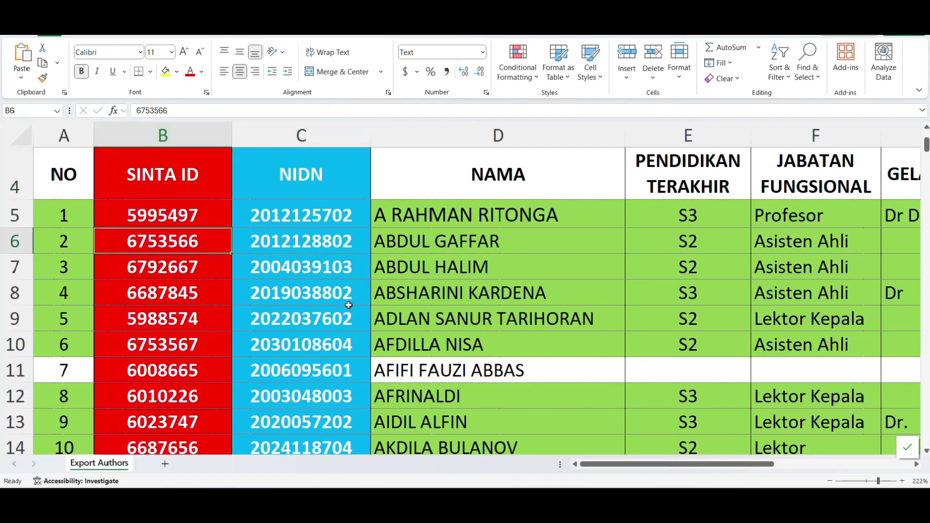
- Copy the SINTA ID text from cell B31, the lecturer listed as number 27
scroll(206, 305, "down", 6)
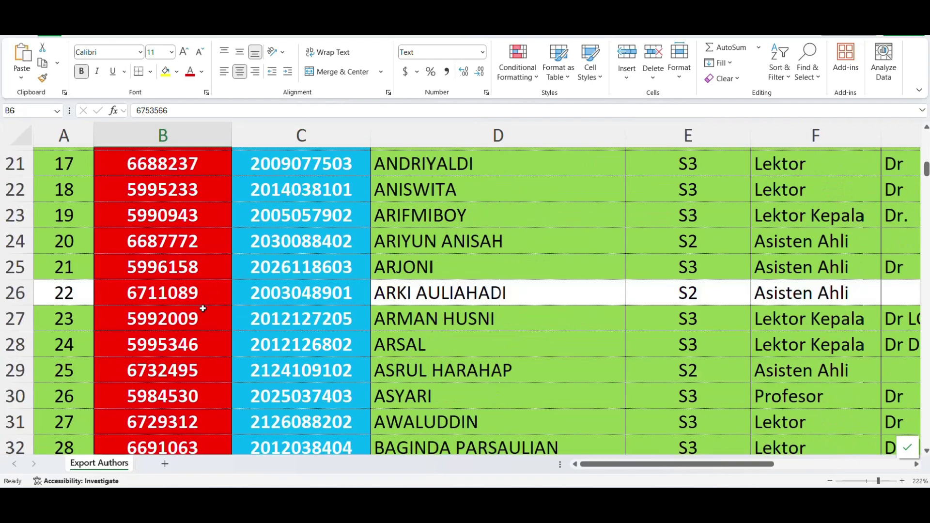
scroll(203, 308, "down", 1)
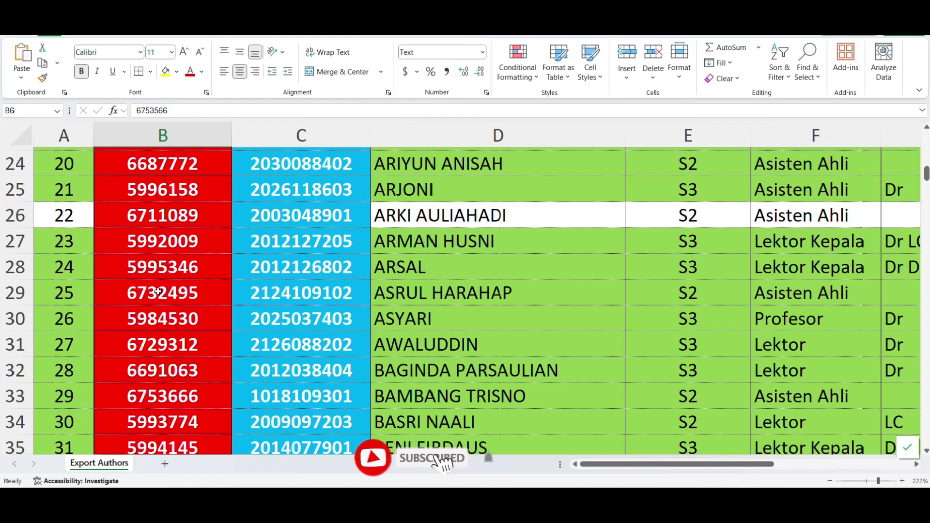
left_click(118, 339)
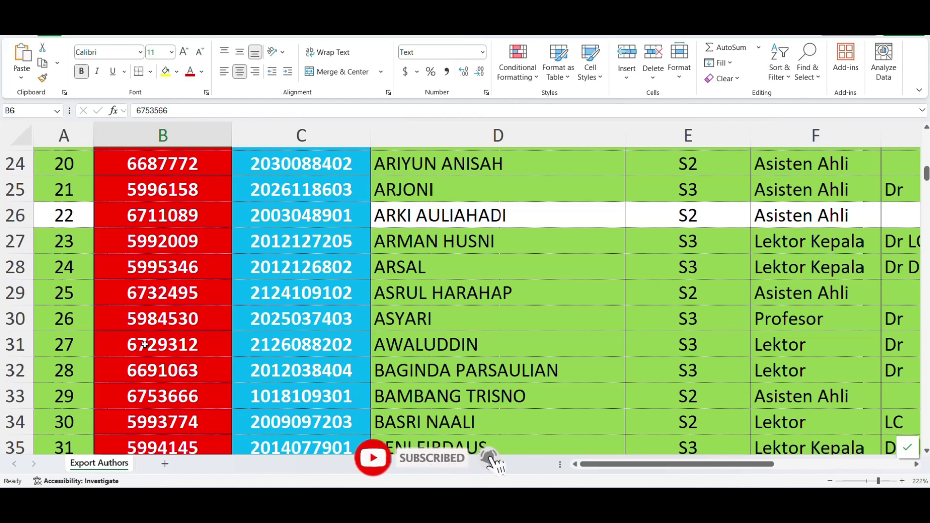
double_click(233, 112)
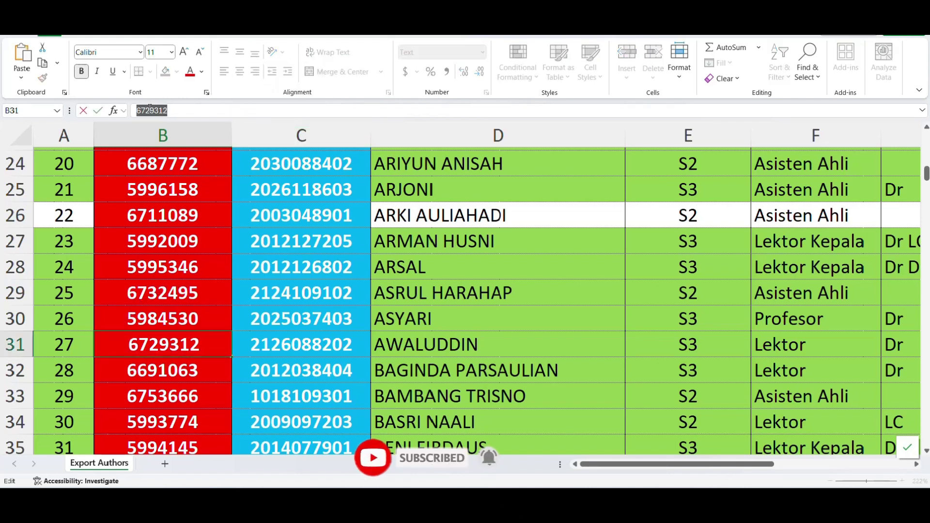
right_click(149, 110)
left_click(175, 139)
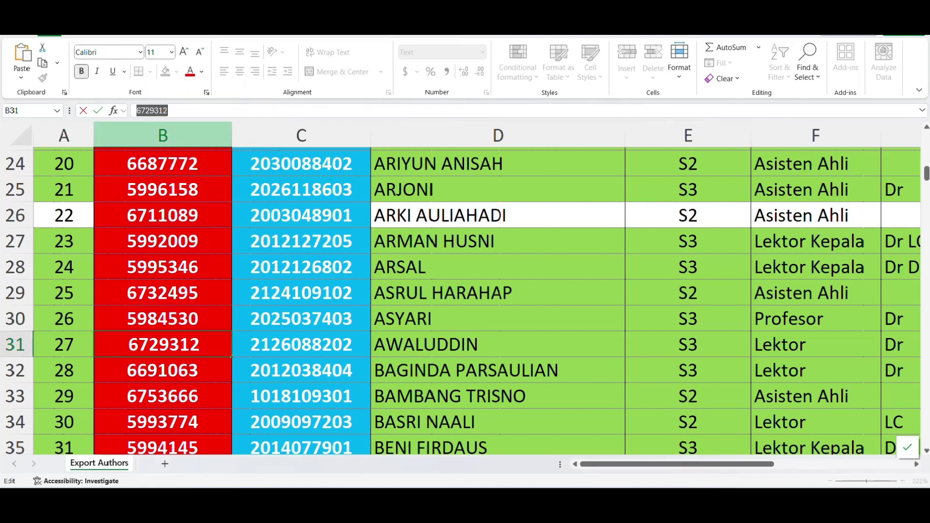
- Try to paste the copied SINTA ID over the leader's ID in cell B2 of the template
mouse_move(698, 499)
left_click(731, 435)
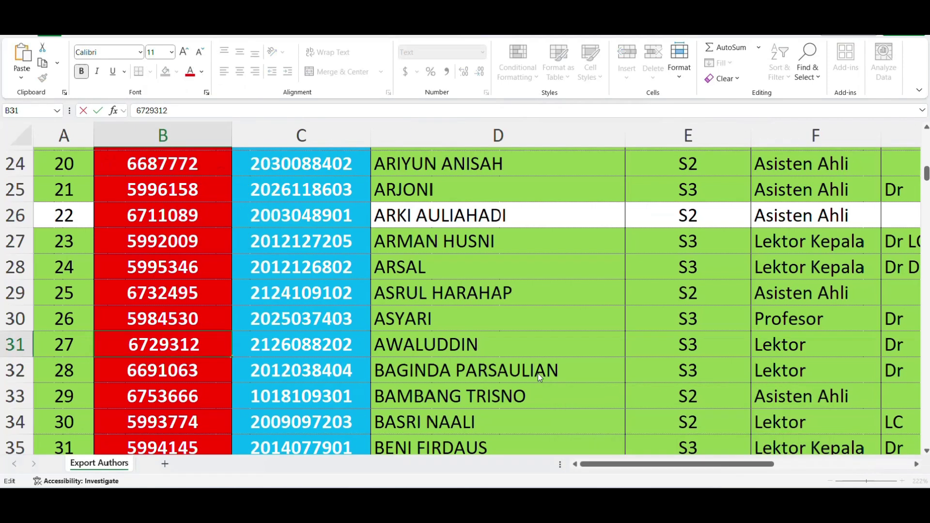
double_click(124, 198)
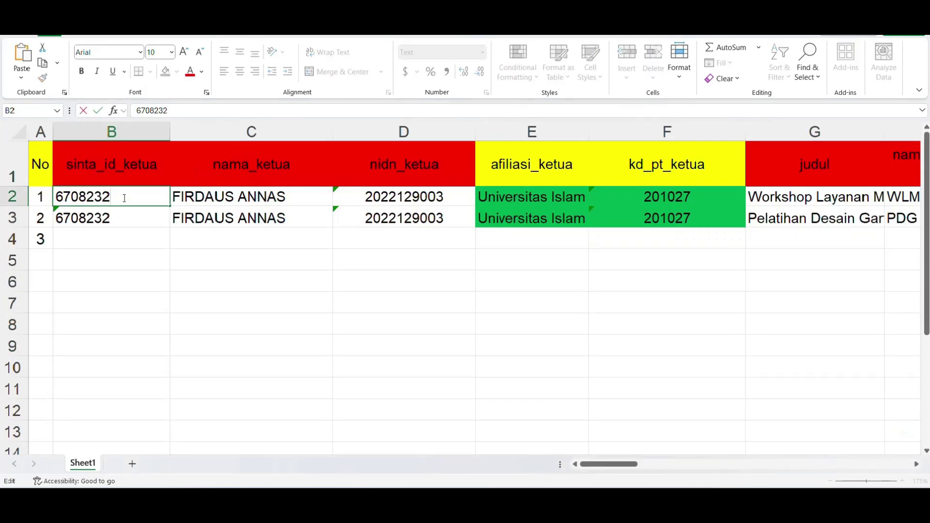
double_click(124, 199)
key("ctrl+v")
key("Escape")
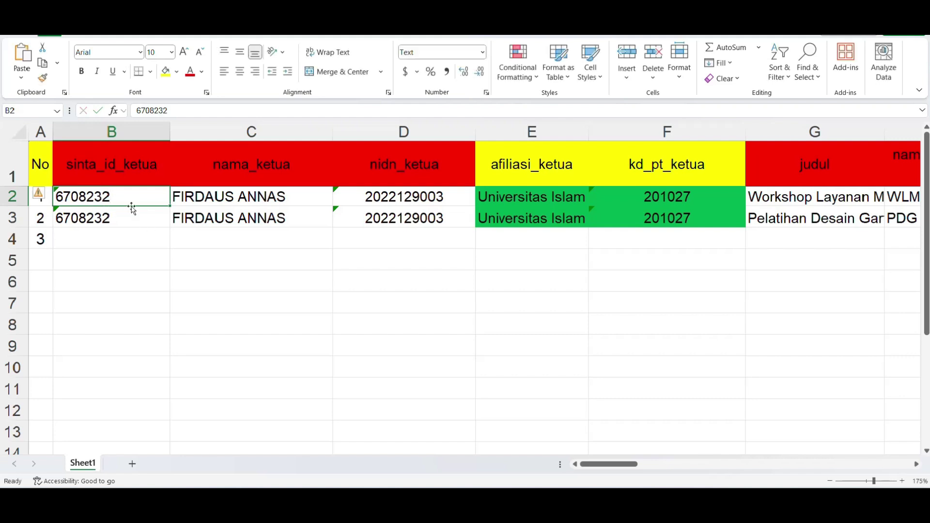
- Switch to the export_author_UINSMDD workbook and review the SINTA ID header and the first lecturer's NIDN in C5
key("alt+Tab")
scroll(140, 225, "up", 6)
scroll(140, 224, "up", 2)
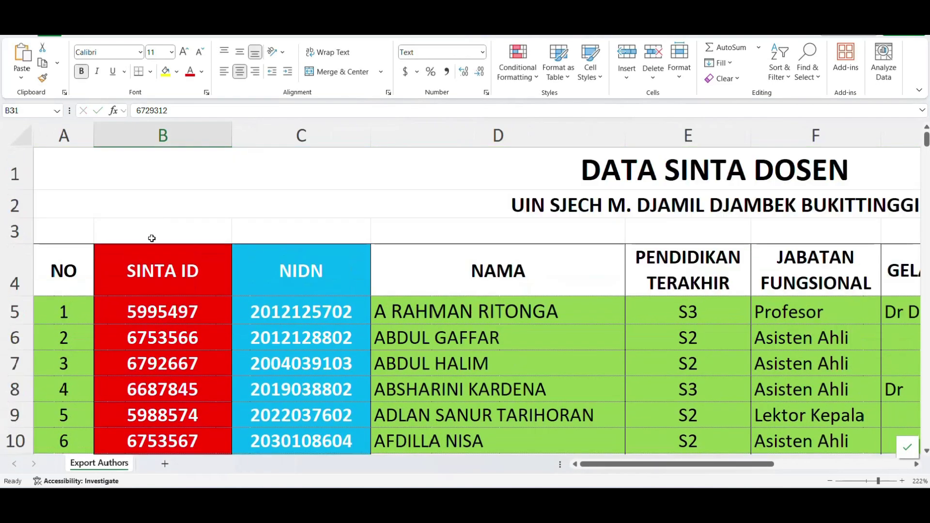
left_click(159, 271)
left_click(294, 316)
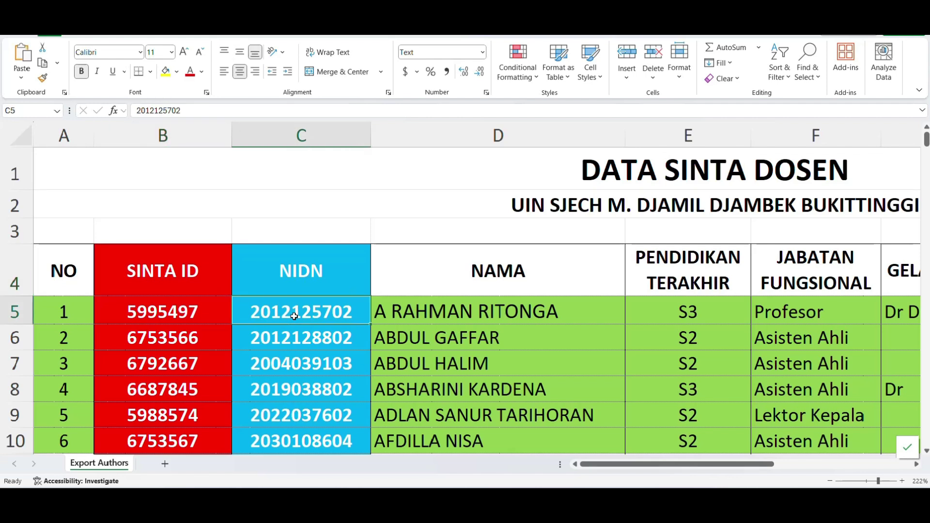
- Compare the nama_ketua entry in the template's C2 with the NAMA column of the author export
key("alt+Tab")
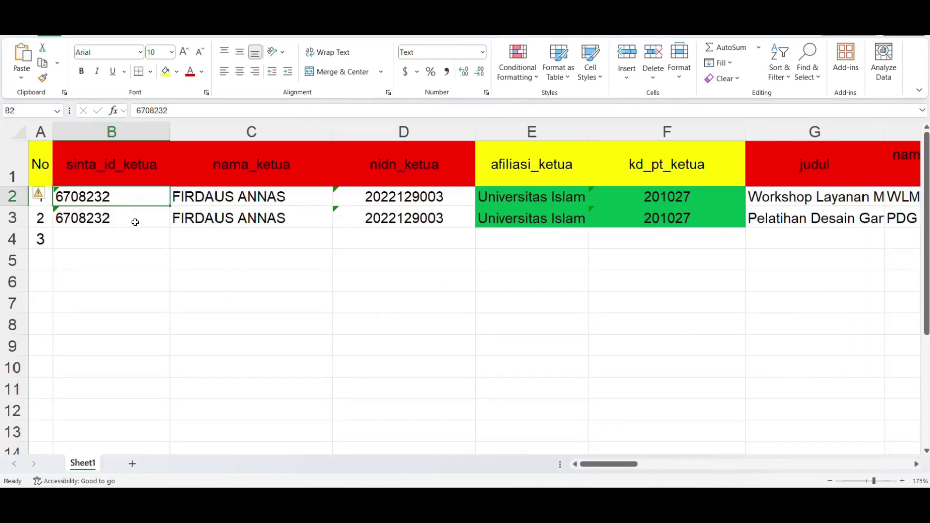
left_click(187, 196)
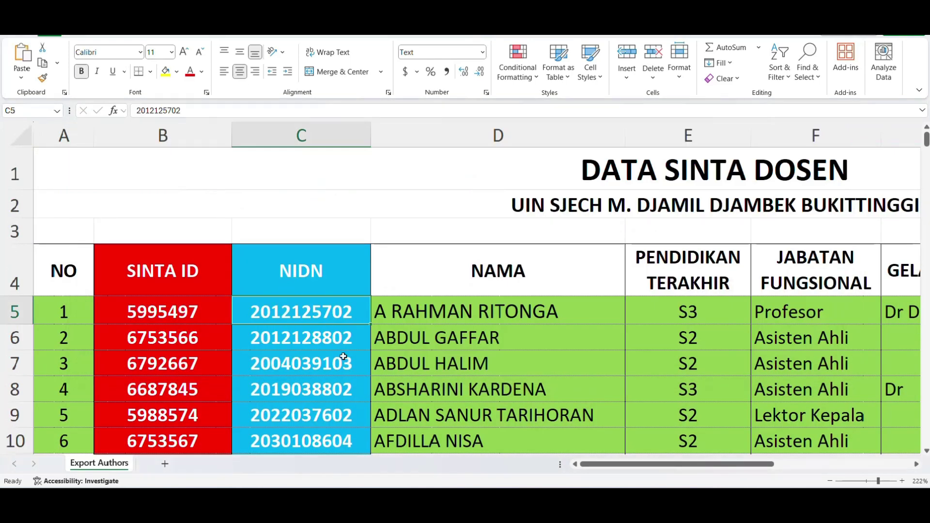
left_click(470, 340)
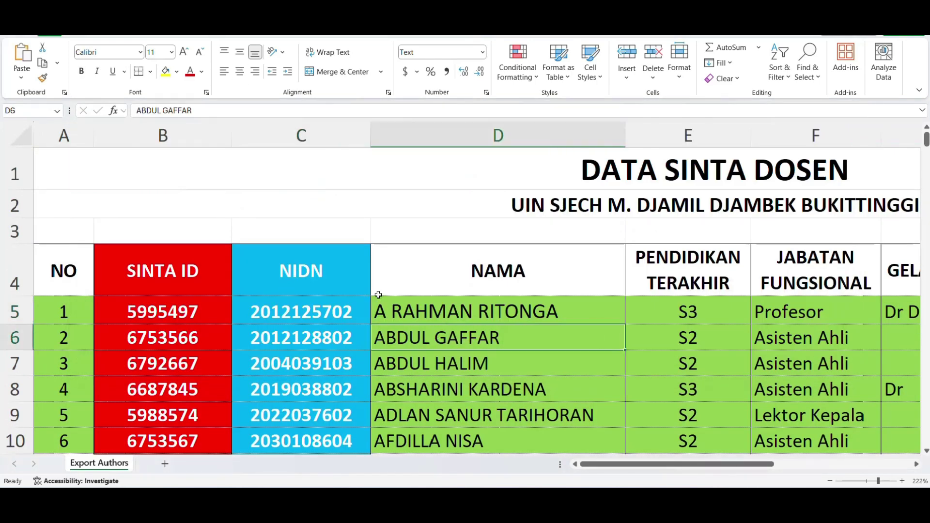
scroll(382, 288, "down", 1)
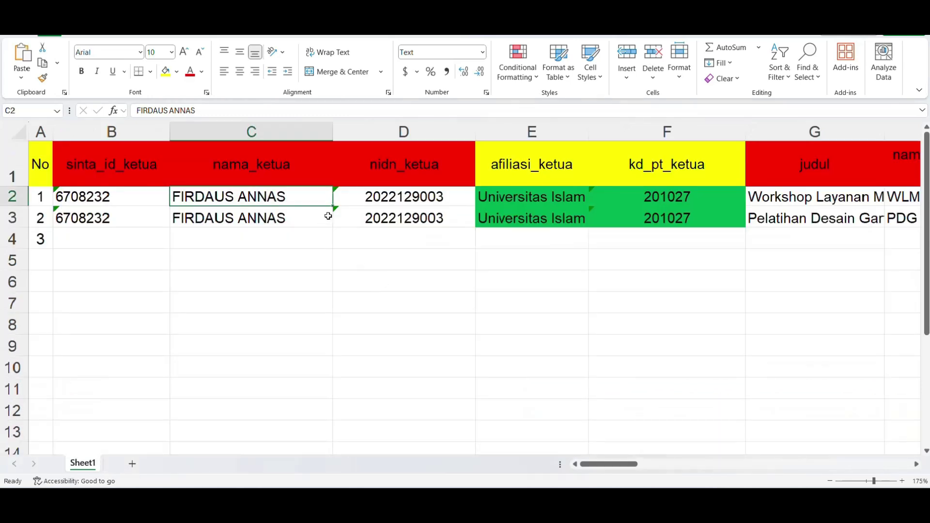
- Try to replace the leader's NIDN in D2 with the NIDN copied from C11 of the author export
left_click(375, 195)
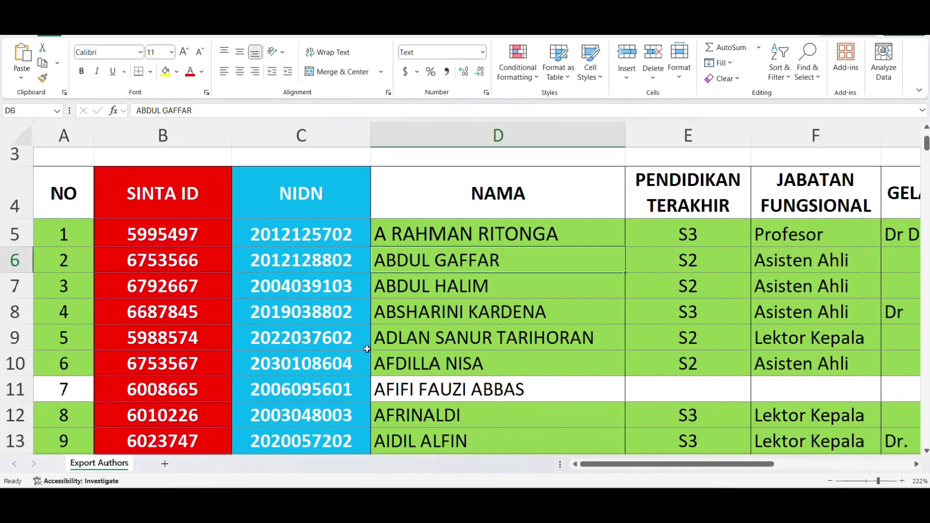
scroll(347, 315, "down", 2)
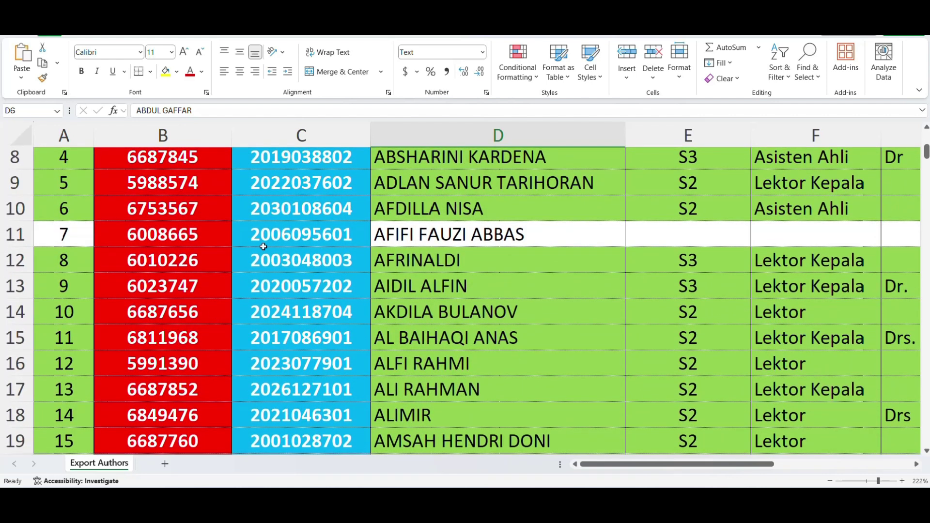
left_click(263, 245)
double_click(282, 237)
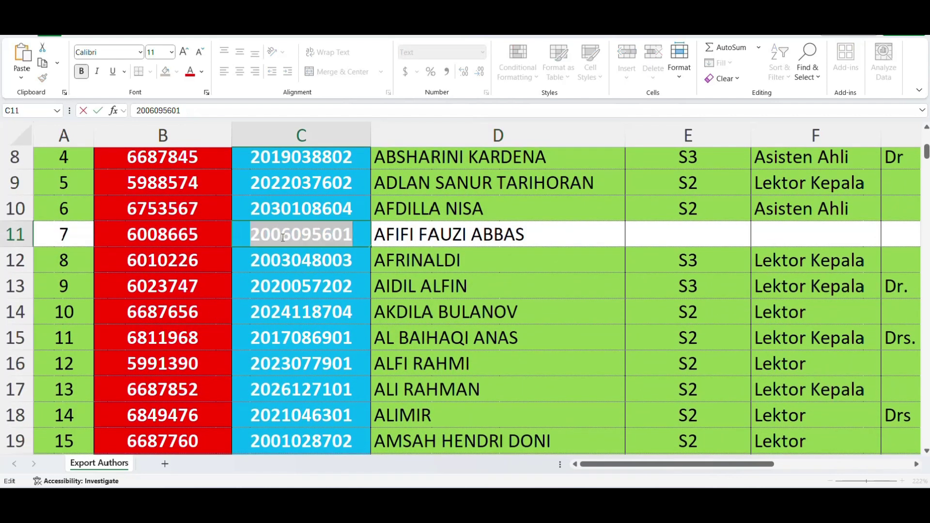
key("alt+Tab")
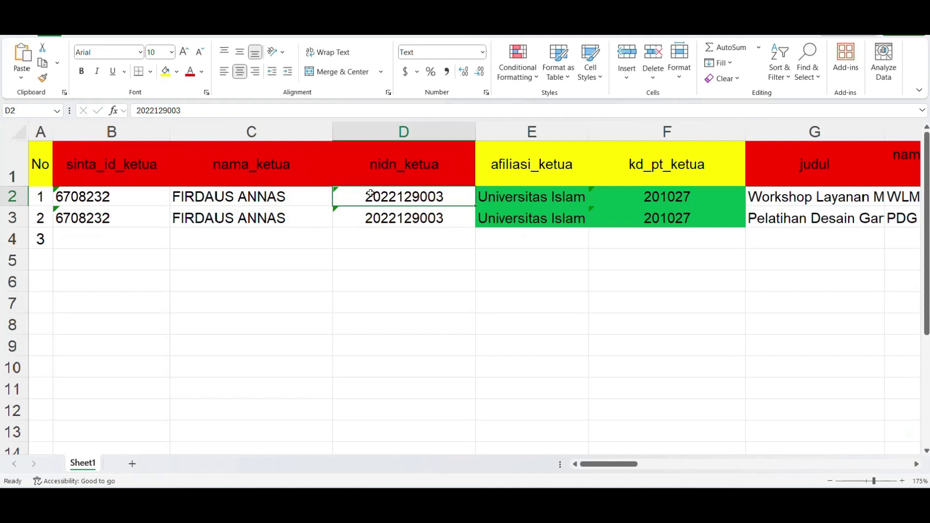
double_click(231, 113)
key("ctrl+v")
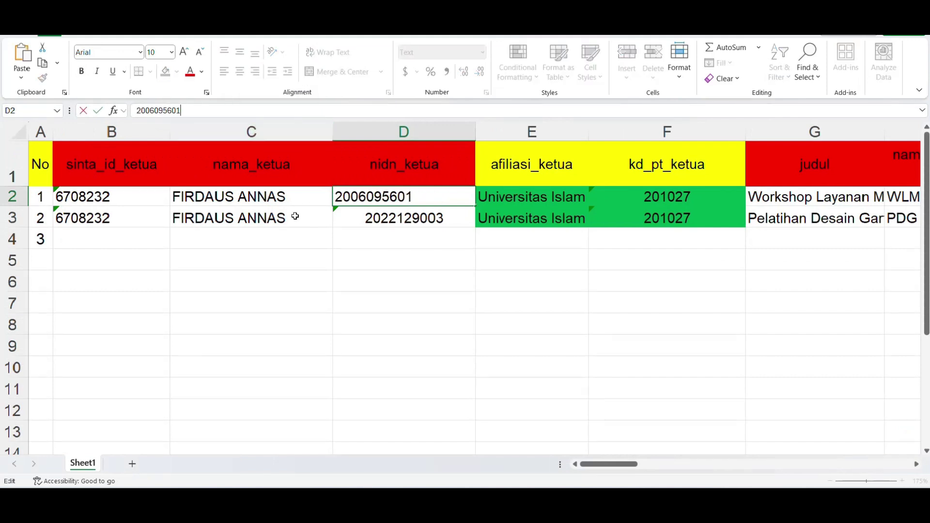
key("Escape")
left_click(410, 315)
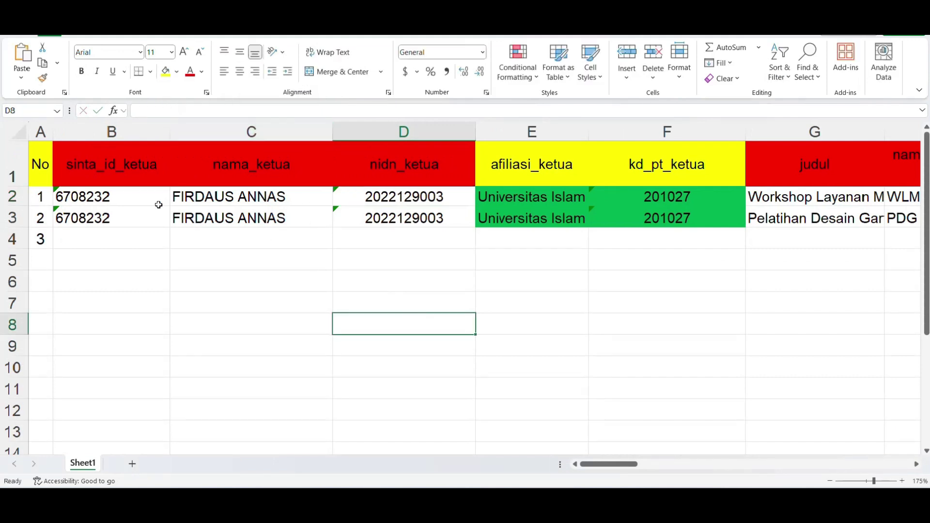
- Highlight the leader's SINTA ID, name and NIDN in B2:D2 to review them together
left_click_drag(84, 196, 376, 199)
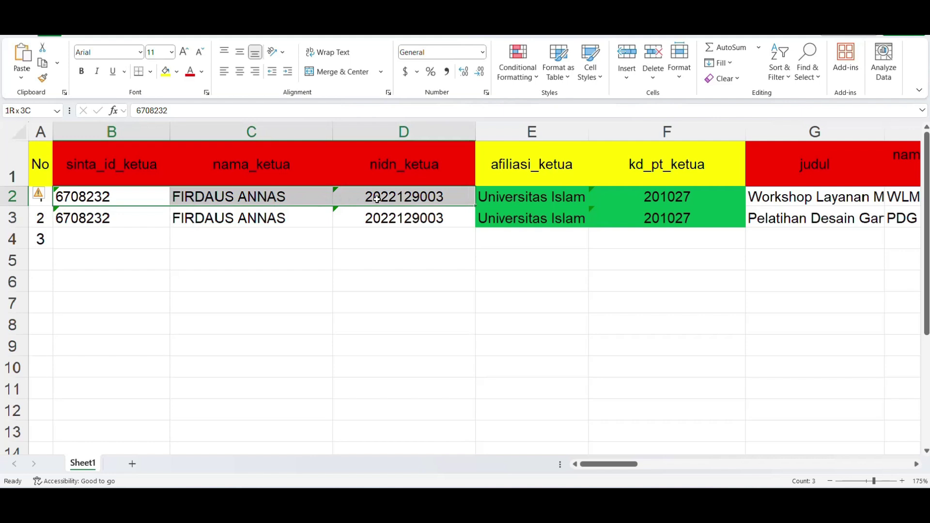
left_click(419, 274)
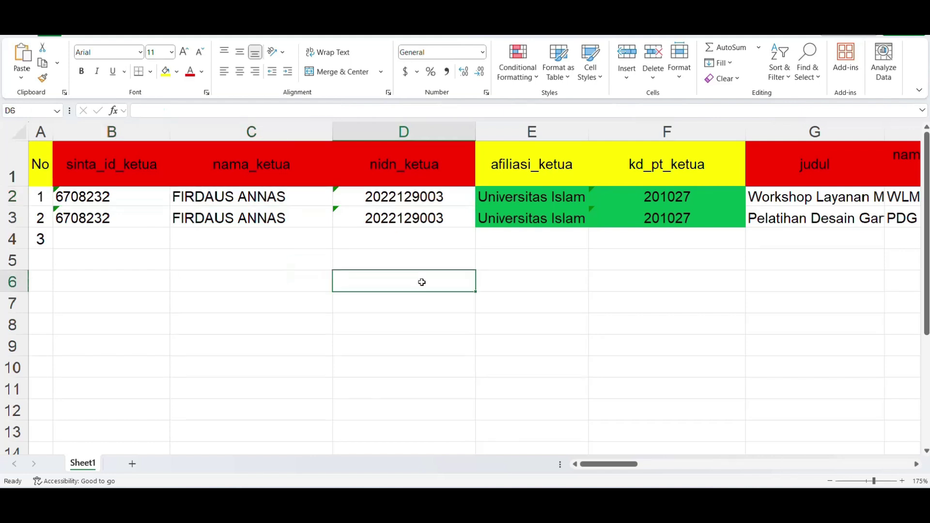
left_click(125, 197)
left_click_drag(241, 196, 392, 200)
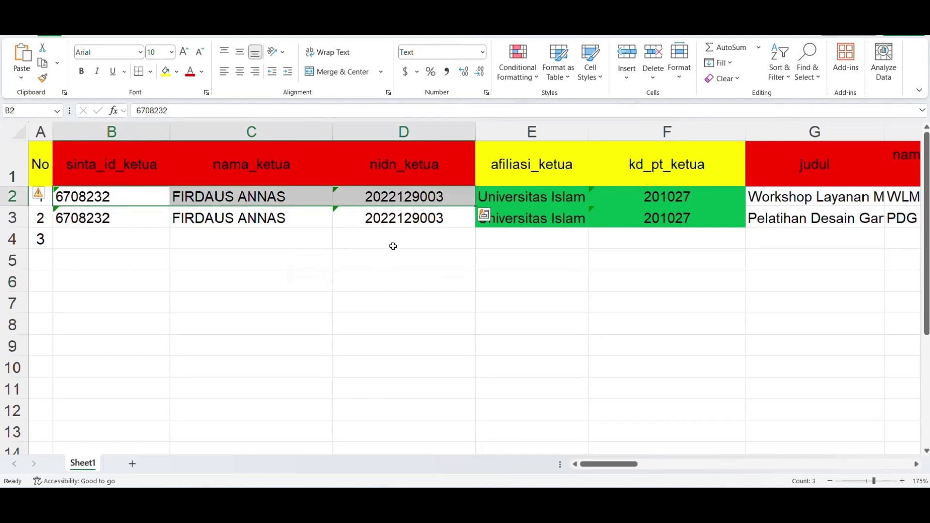
left_click(452, 319)
left_click(158, 195)
left_click_drag(158, 194, 388, 195)
- Check the affiliation in E2, try filling the afiliasi_ketua value from E3 into the rows below, and undo the fill
left_click(531, 196)
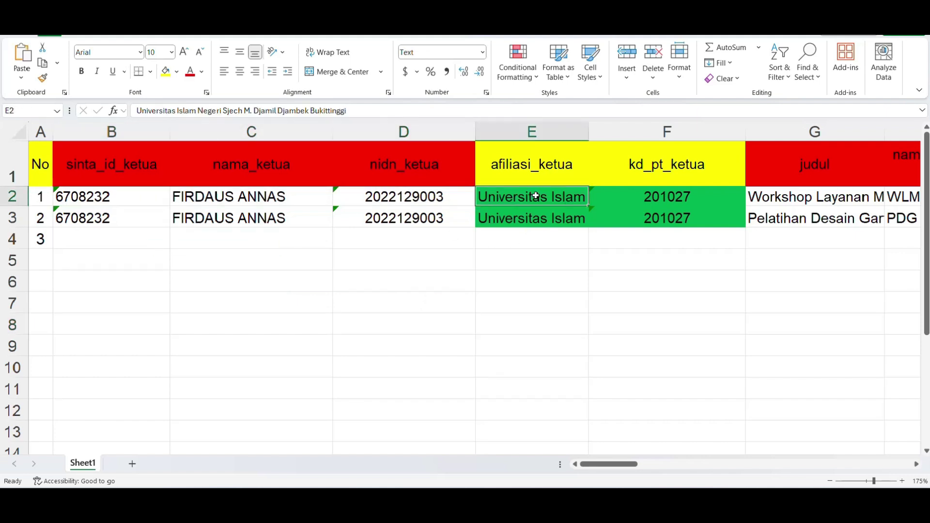
left_click_drag(596, 465, 618, 465)
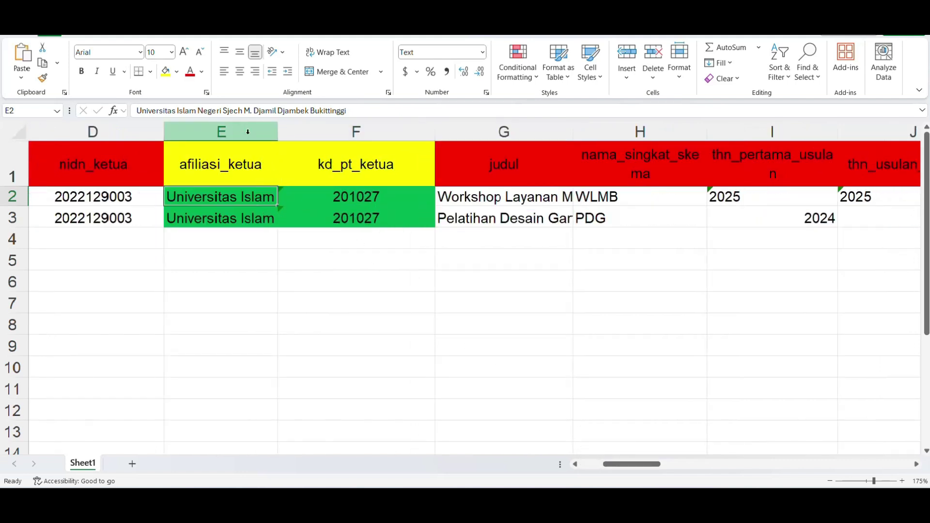
left_click(269, 217)
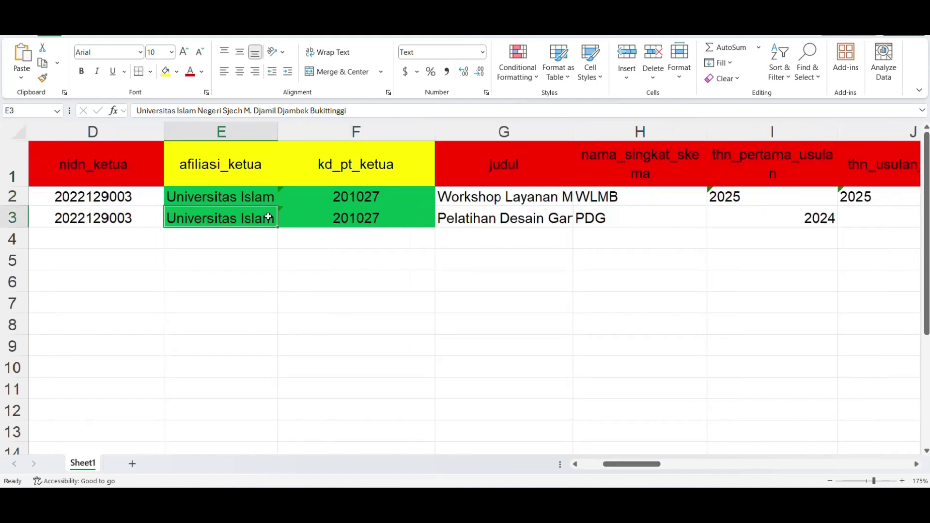
left_click_drag(278, 227, 301, 286)
key("ctrl+z")
left_click(270, 201)
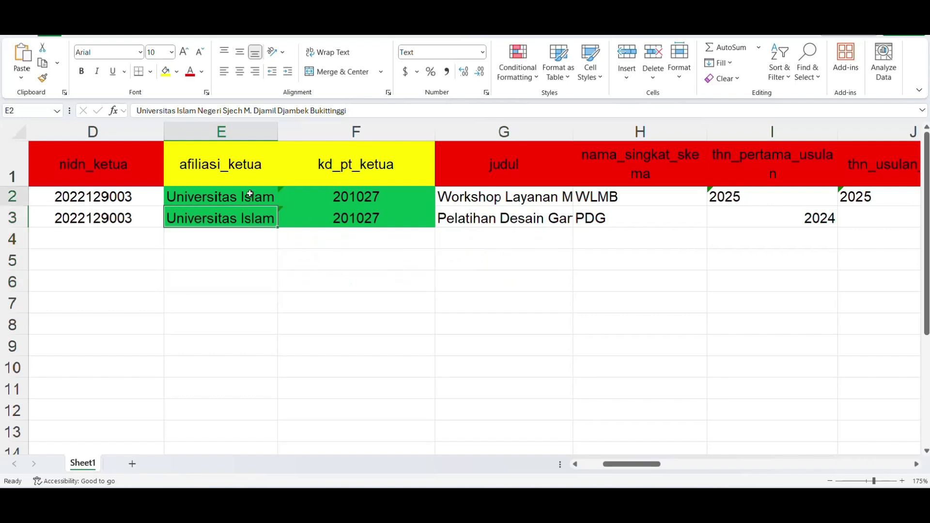
- Review the full affiliation name in E2 and the kd_pt_ketua university code in F2 alongside the sinta_id_ketua header
left_click(325, 202)
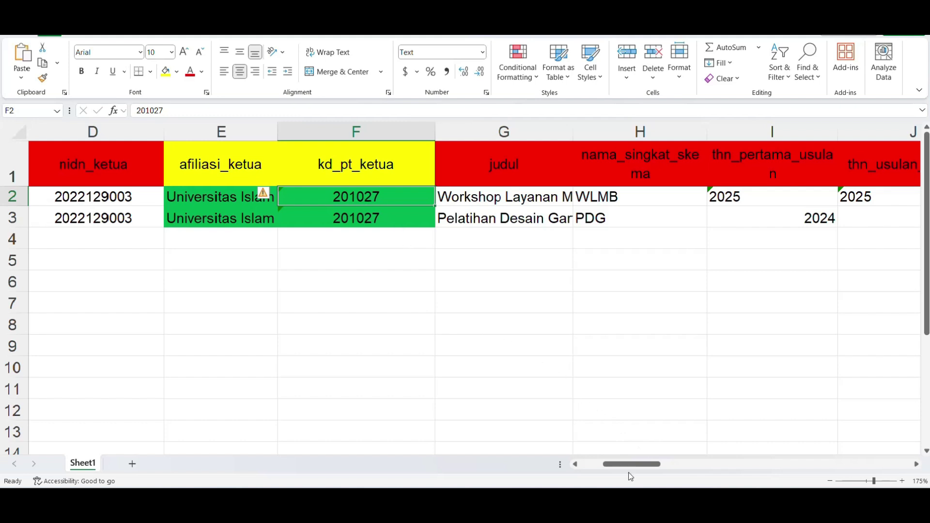
left_click_drag(629, 464, 592, 468)
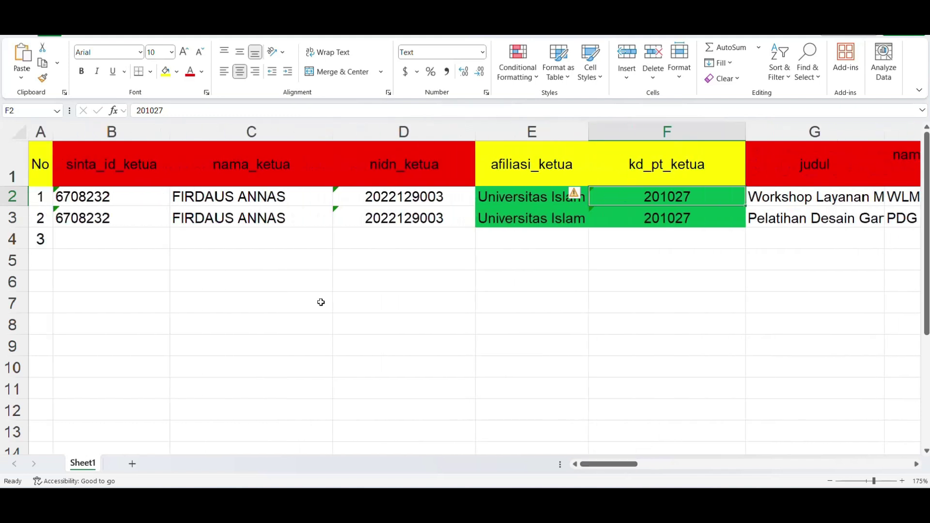
left_click(151, 163)
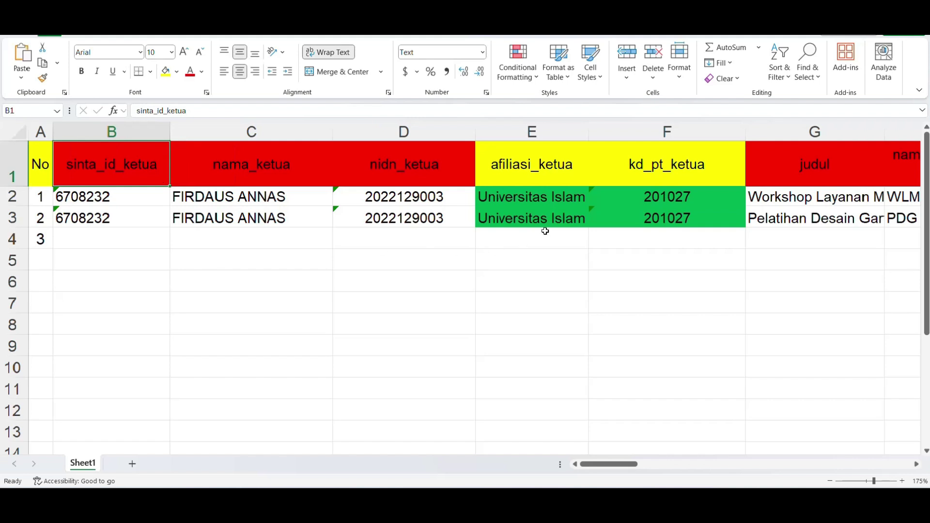
left_click(622, 196)
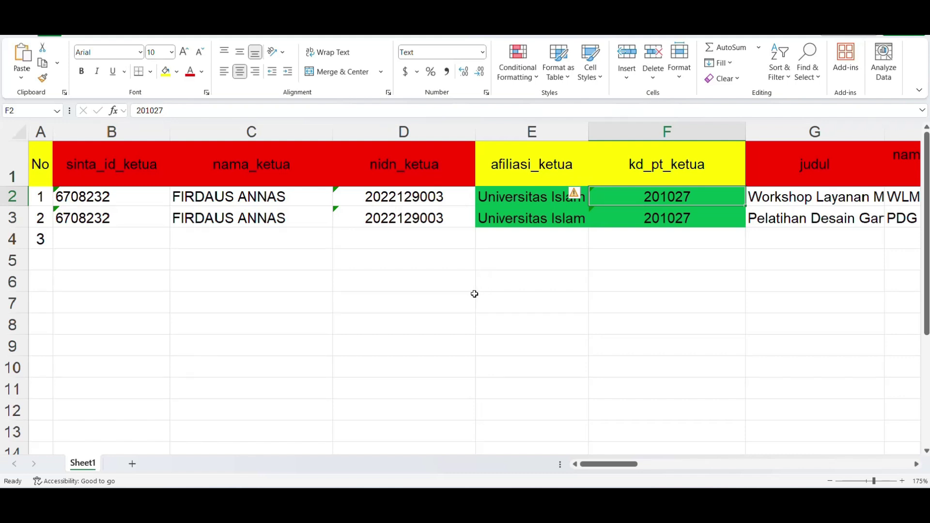
left_click(528, 195)
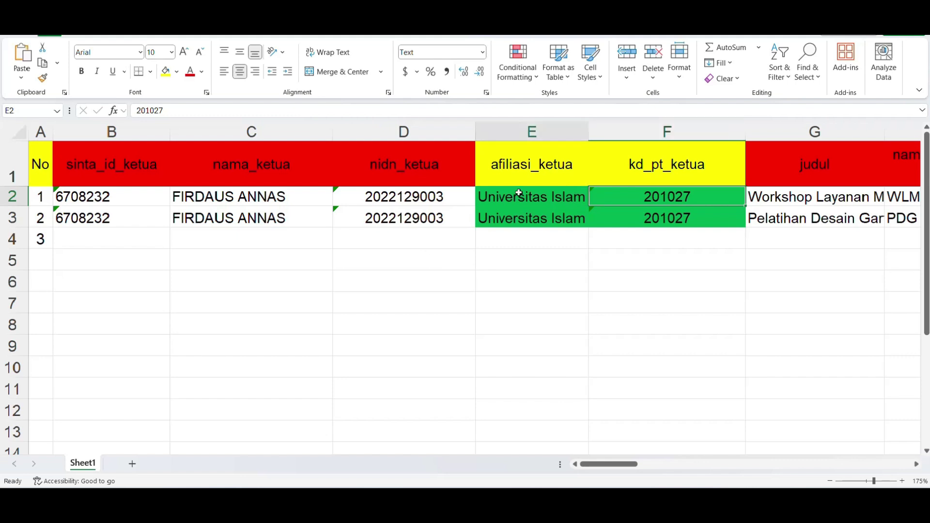
left_click(615, 197)
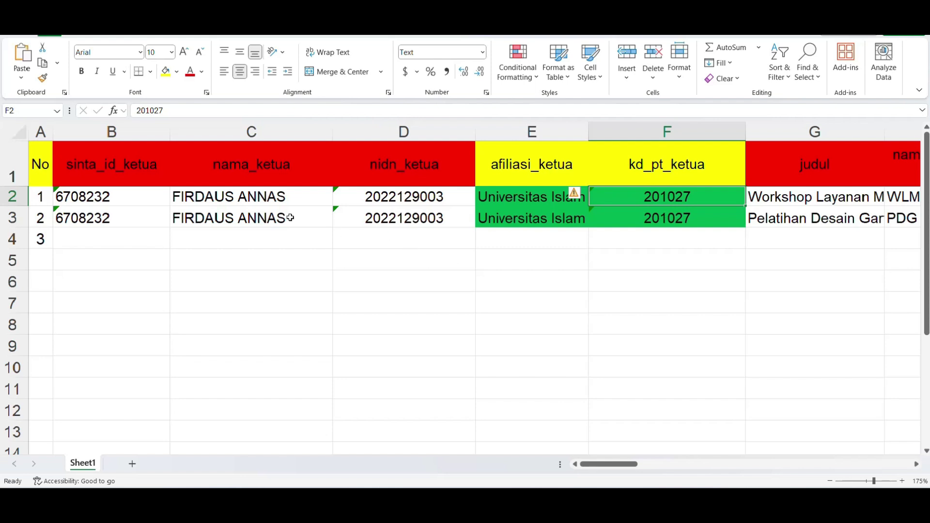
left_click(520, 200)
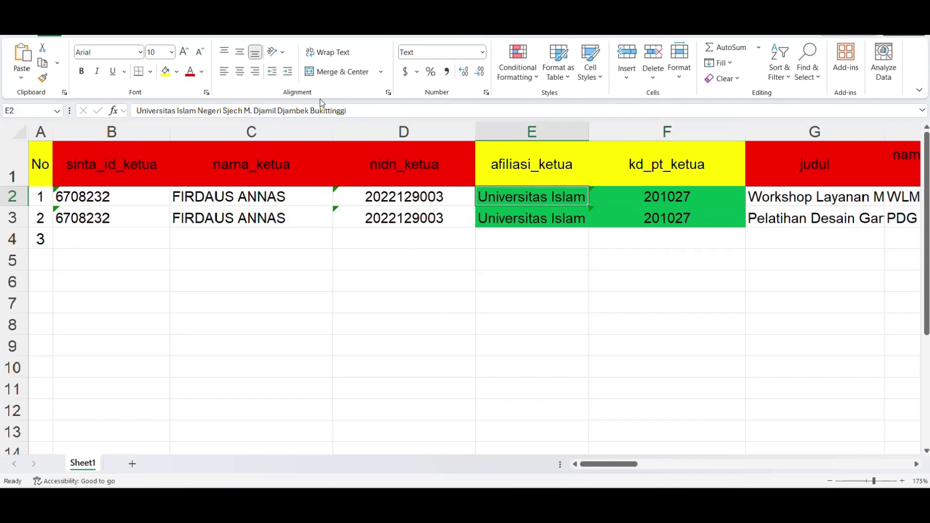
left_click(626, 193)
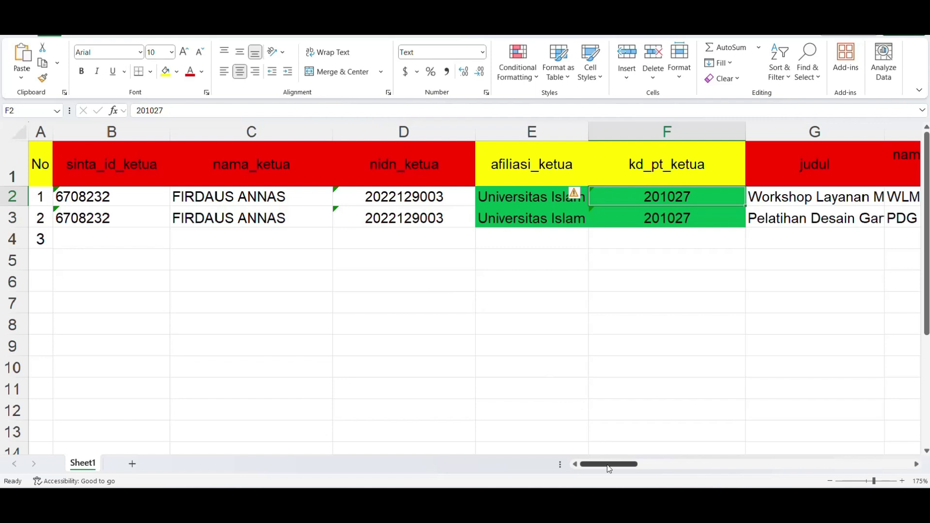
- Select the activity title in G2 and widen the judul column to show more of its text
left_click_drag(608, 464, 655, 463)
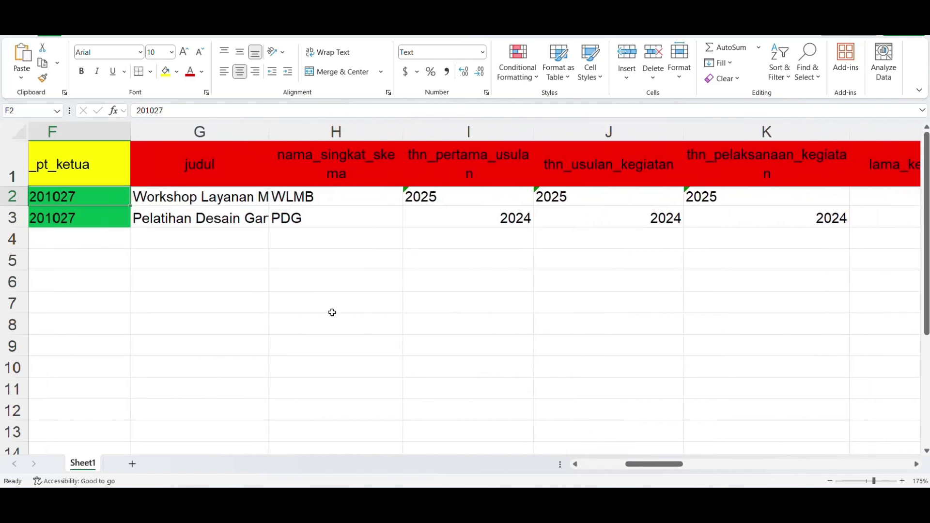
left_click(224, 172)
left_click(227, 196)
left_click_drag(269, 132, 331, 132)
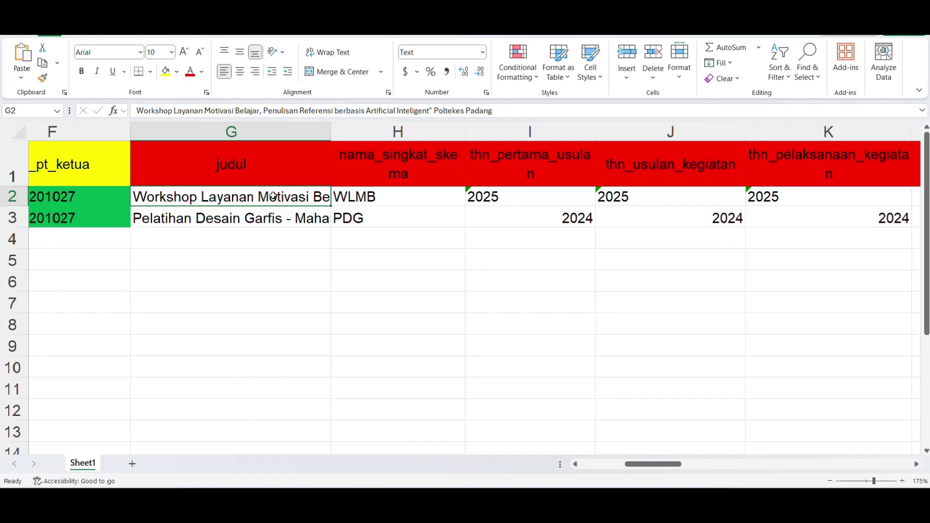
- Review the judul header and the title in G2, along with the short scheme name in H2
left_click(249, 164)
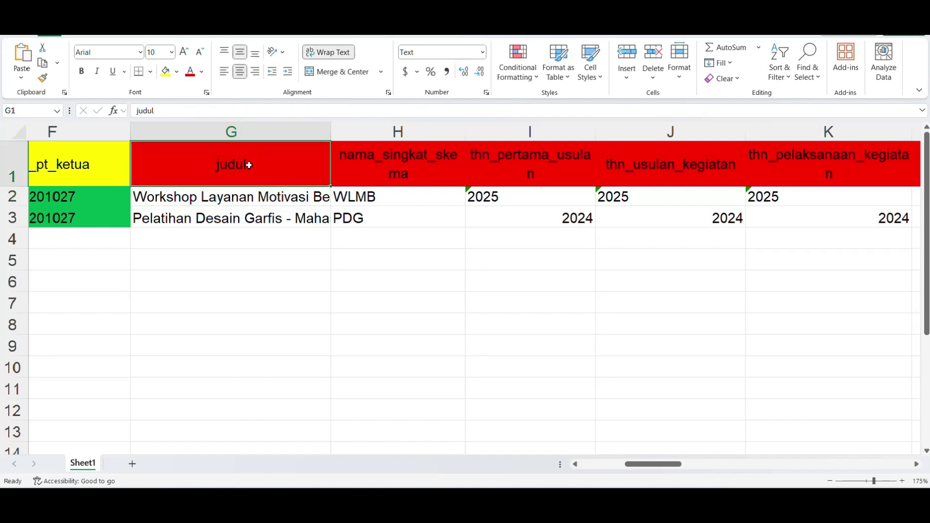
left_click(252, 197)
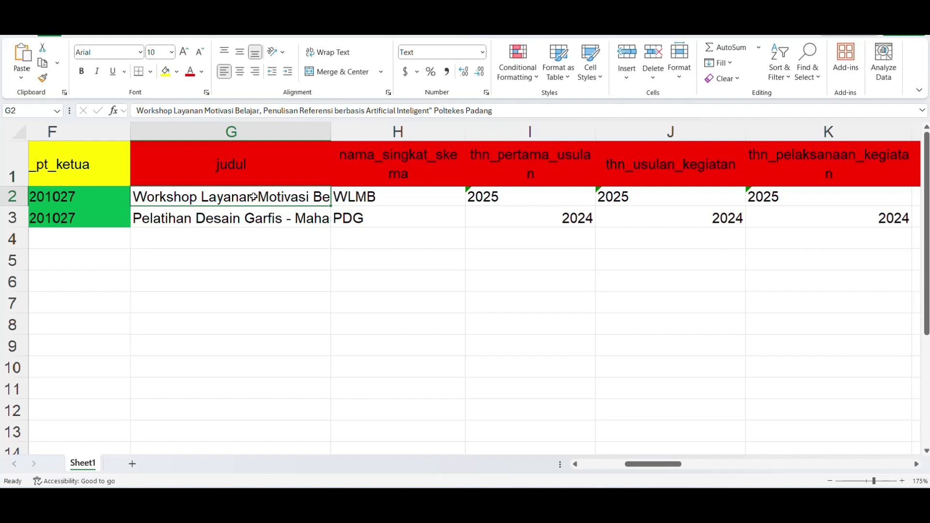
left_click(290, 247)
left_click(370, 199)
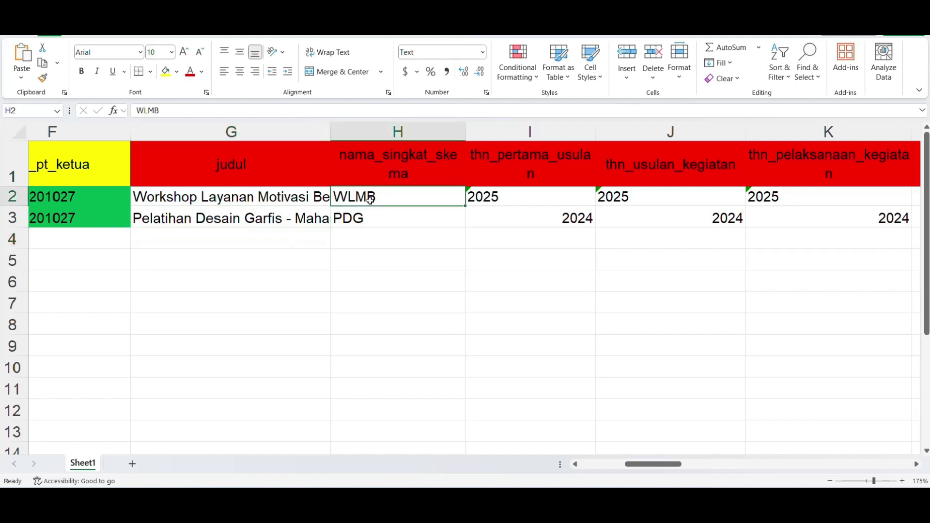
- Try moving the short scheme names in H2:H3 down one row, move them back, and check the activity title in G3
left_click(279, 194)
left_click(346, 196)
left_click_drag(345, 196, 371, 238)
left_click(365, 235)
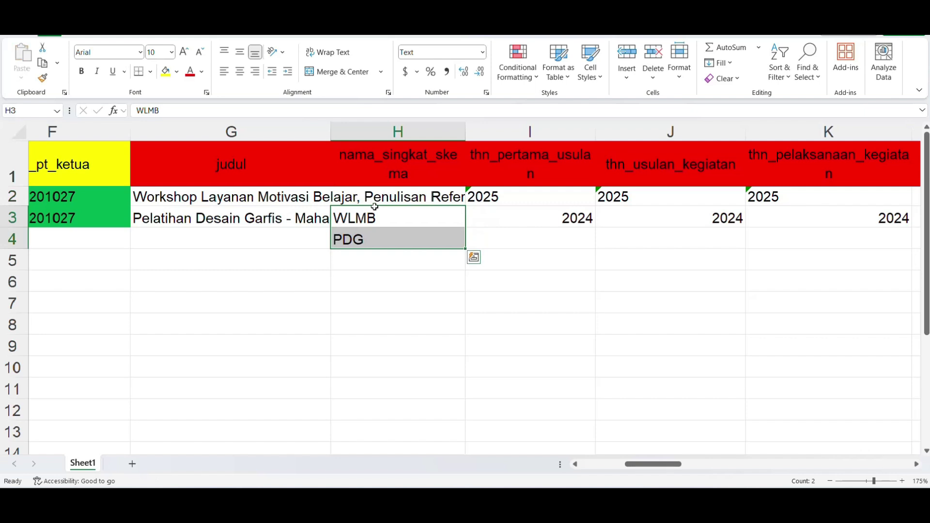
left_click_drag(374, 207, 376, 186)
left_click(384, 242)
left_click(256, 217)
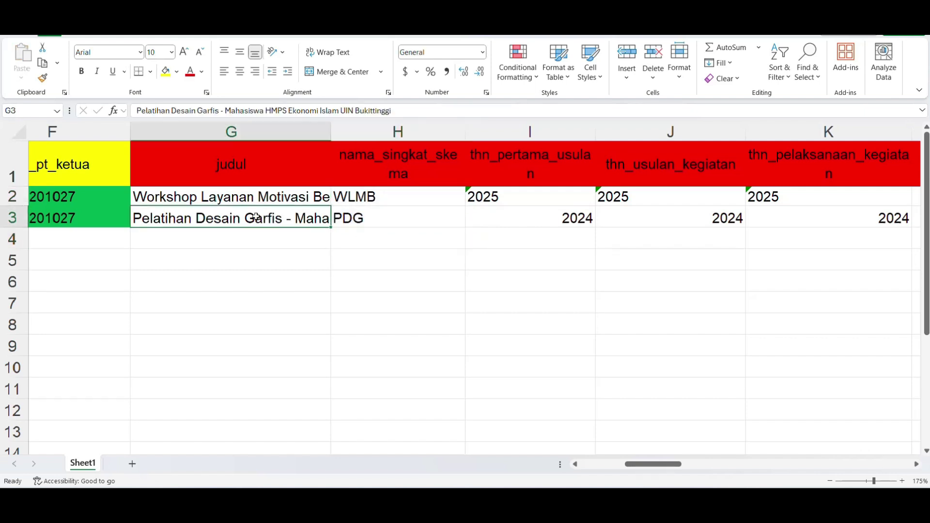
- Centre the first proposal, activity proposal and implementation years in I2:K3 horizontally
left_click(475, 198)
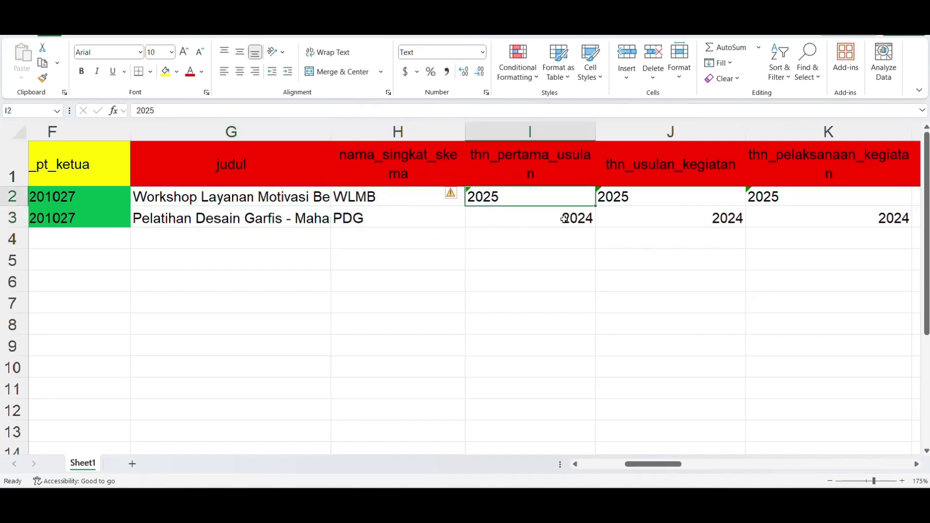
mouse_move(670, 465)
left_mouse_down()
mouse_move(714, 467)
mouse_move(687, 472)
left_mouse_up()
left_click(465, 214)
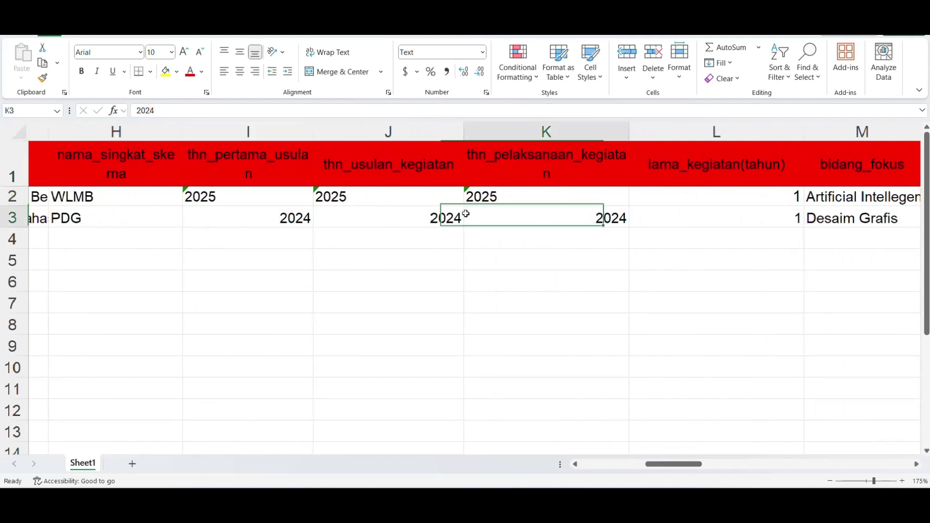
left_click_drag(466, 214, 249, 201)
left_click(240, 71)
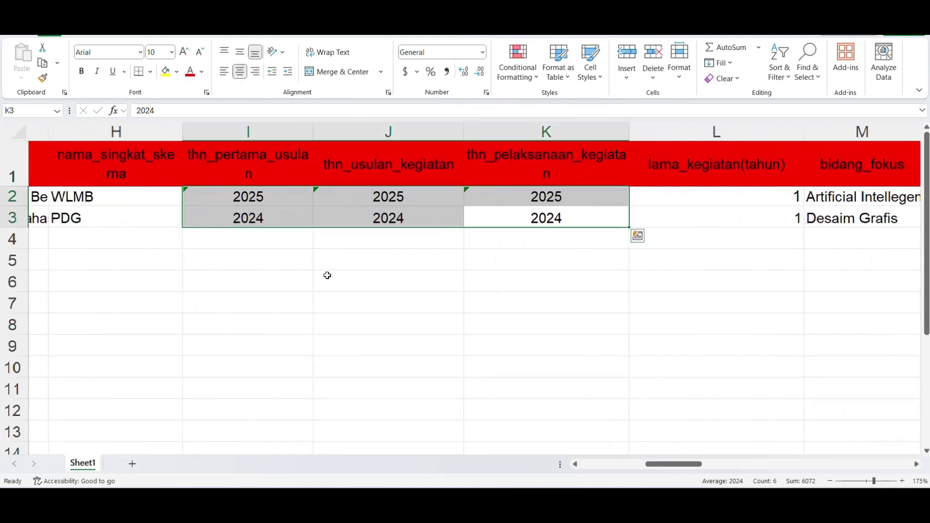
left_click(327, 275)
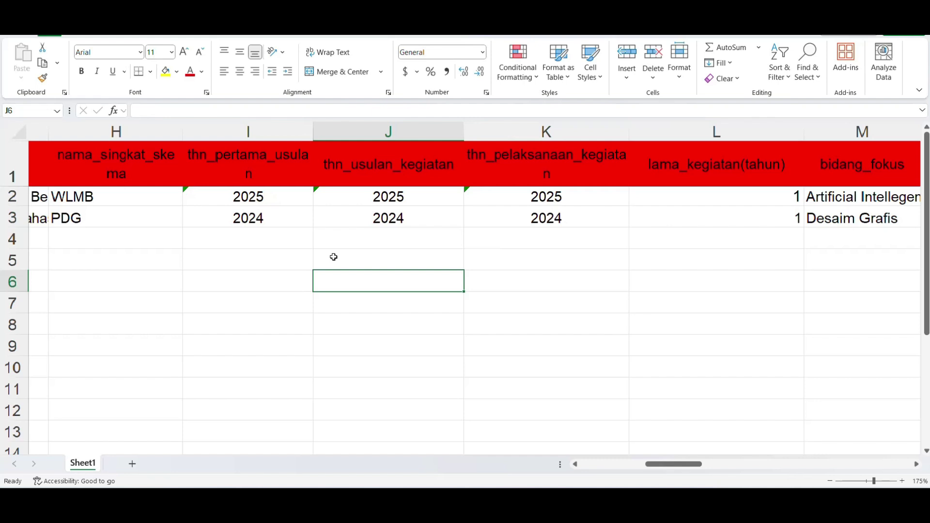
left_click(322, 231)
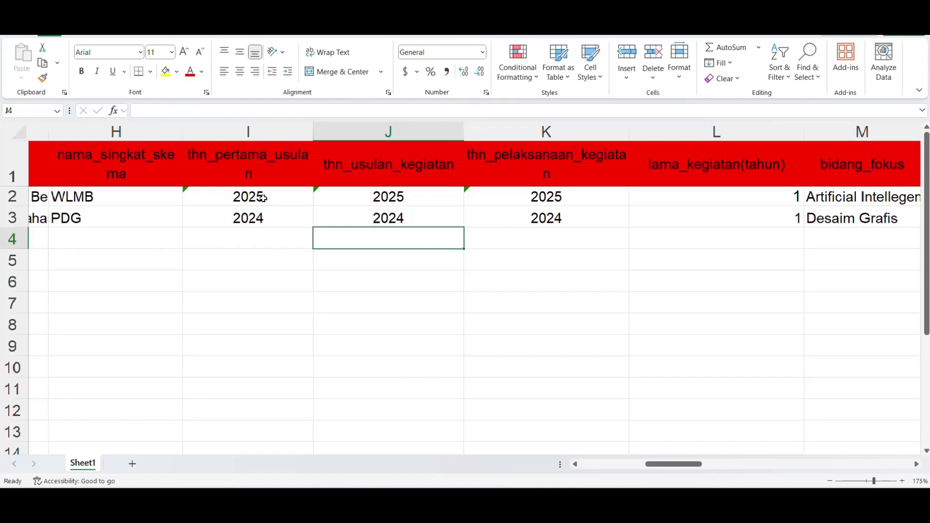
- Review the thn_pertama_usulan, thn_usulan_kegiatan and thn_pelaksanaan_kegiatan headers, narrowing column I slightly
left_click(259, 162)
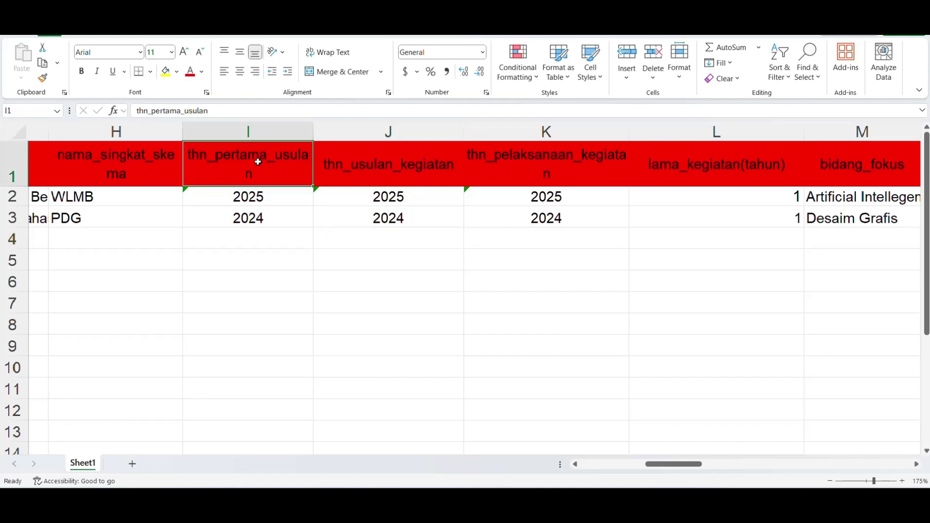
left_click(362, 200)
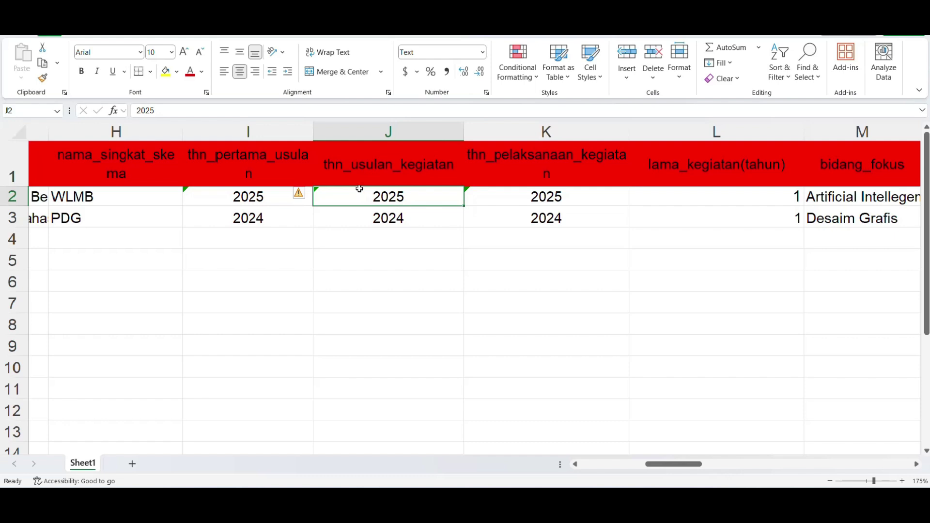
left_click(296, 158)
left_click_drag(311, 130, 308, 130)
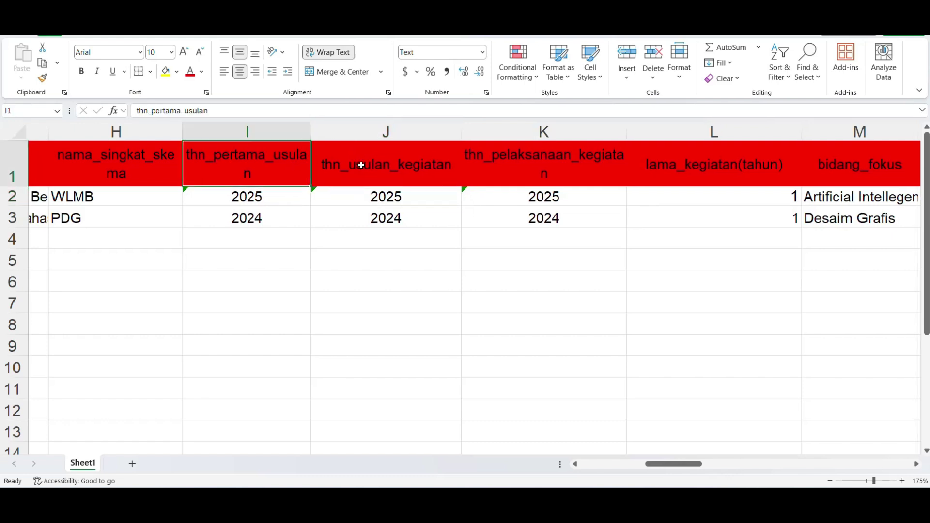
left_click(385, 173)
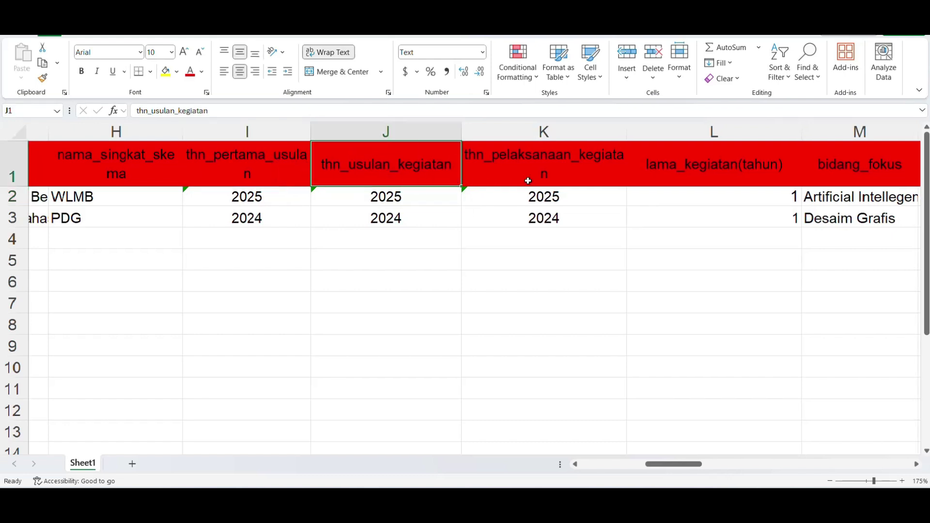
left_click(556, 175)
- Review the lama_kegiatan(tahun) header and the activity durations in L2 and L3
left_click_drag(714, 181, 750, 197)
left_click(737, 195)
left_click(748, 203)
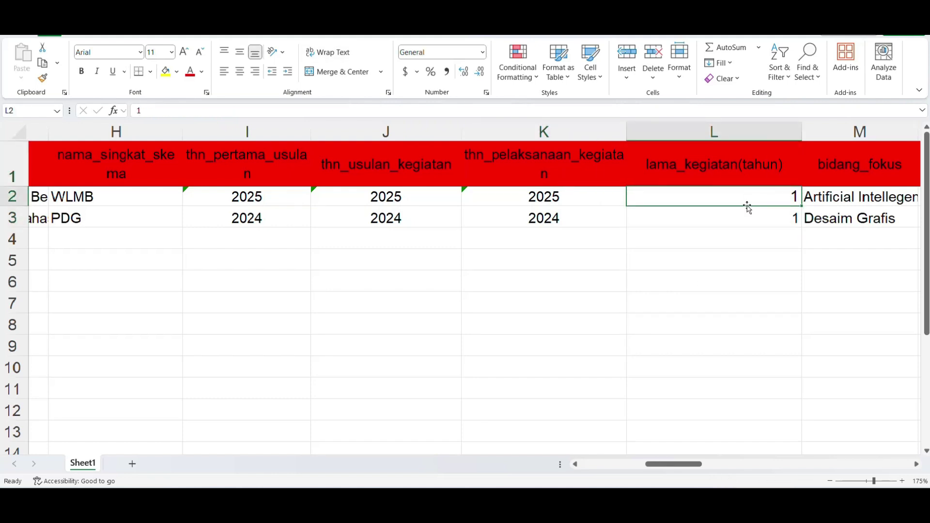
left_click(760, 163)
left_click(758, 230)
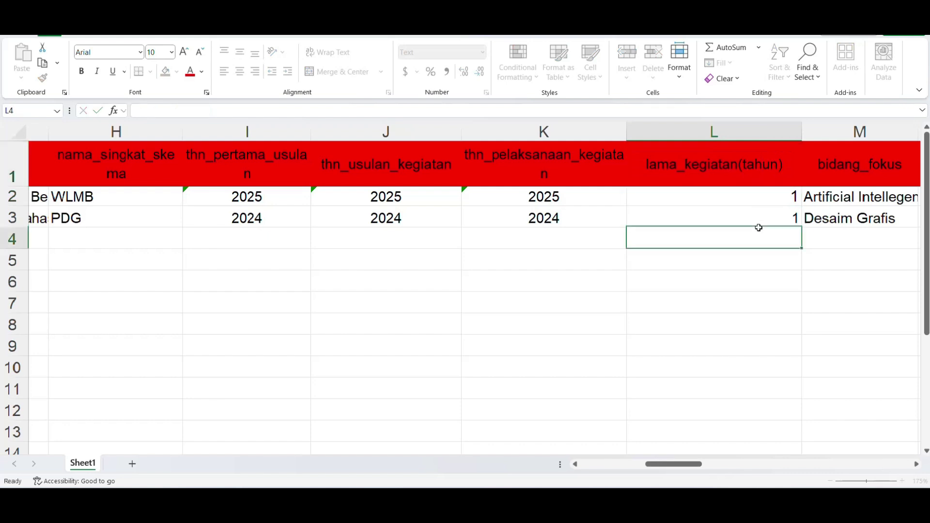
left_click(759, 202)
left_click(749, 167)
left_click(755, 216)
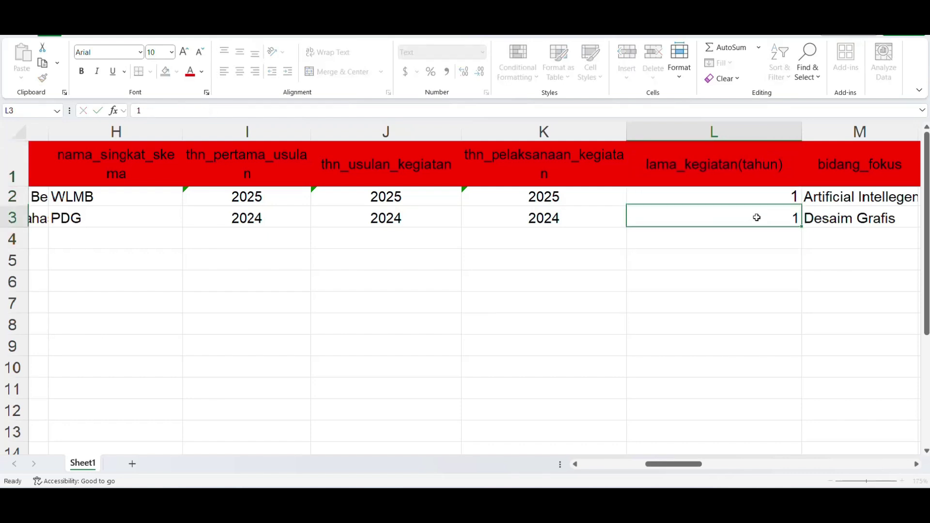
- Centre the activity durations in L2:L3 horizontally, cancelling the accidental move of a cell onto existing data
left_click_drag(760, 211, 760, 201)
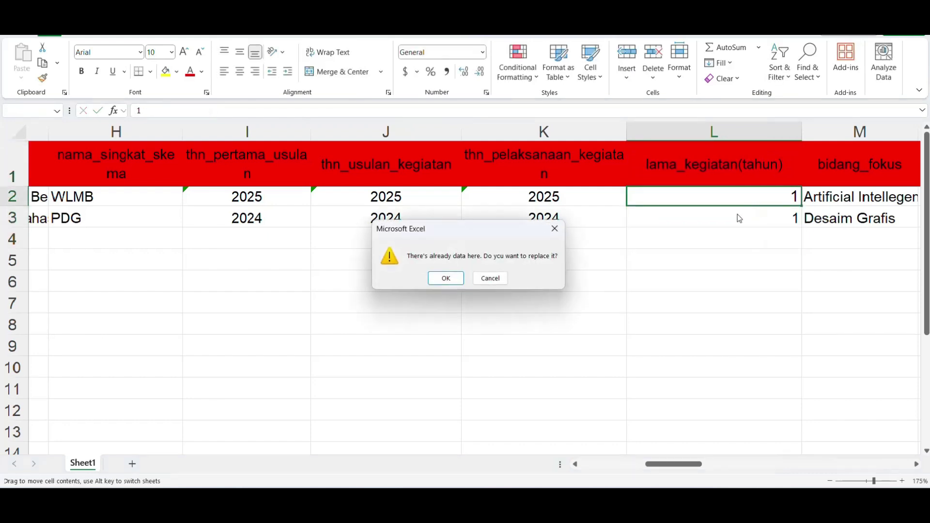
key("Escape")
left_click(740, 204, "shift")
left_click(240, 71)
- Widen the bidang_fokus column to fit the full focus area text in M2 and M3
left_click_drag(675, 464, 724, 470)
left_click(416, 268)
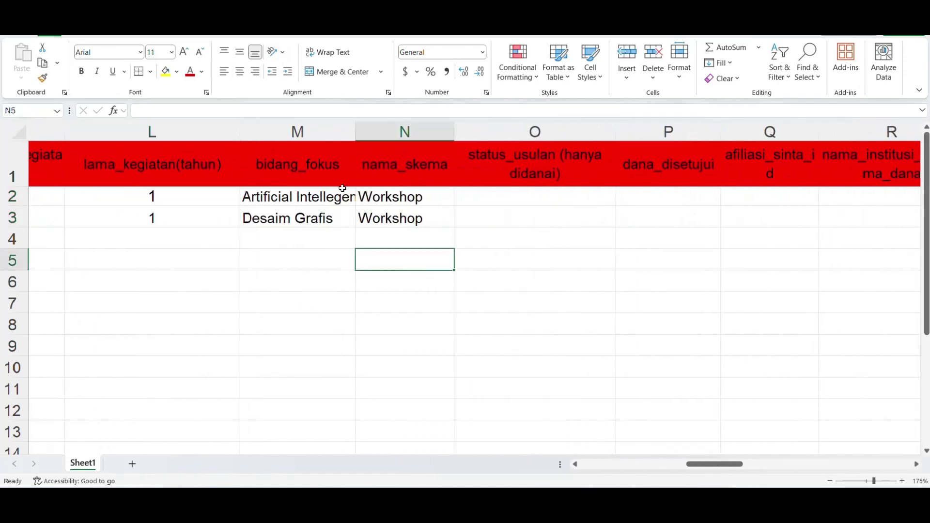
left_click(344, 194)
left_click(339, 215)
left_click_drag(339, 215, 340, 197)
left_click_drag(357, 130, 448, 146)
left_click(356, 218)
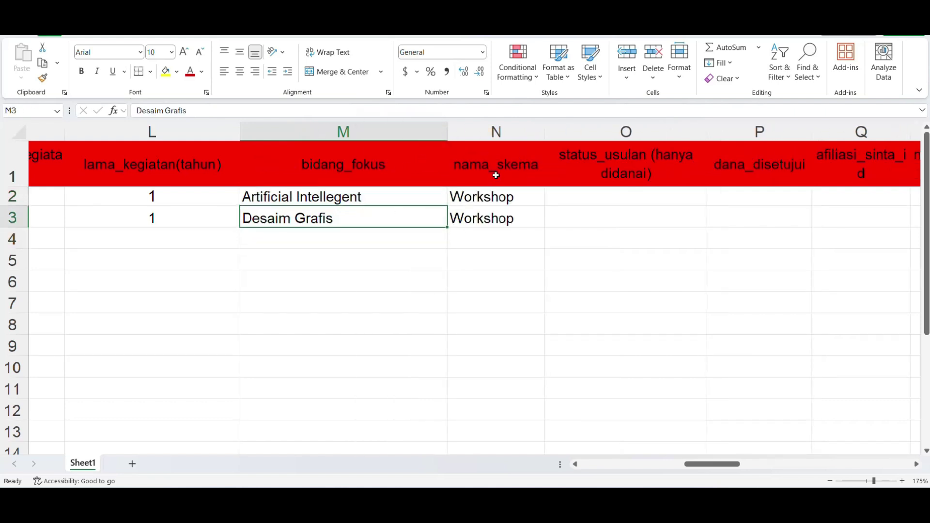
- Review the nama_skema header and the scheme names in N2:N3
left_click(497, 169)
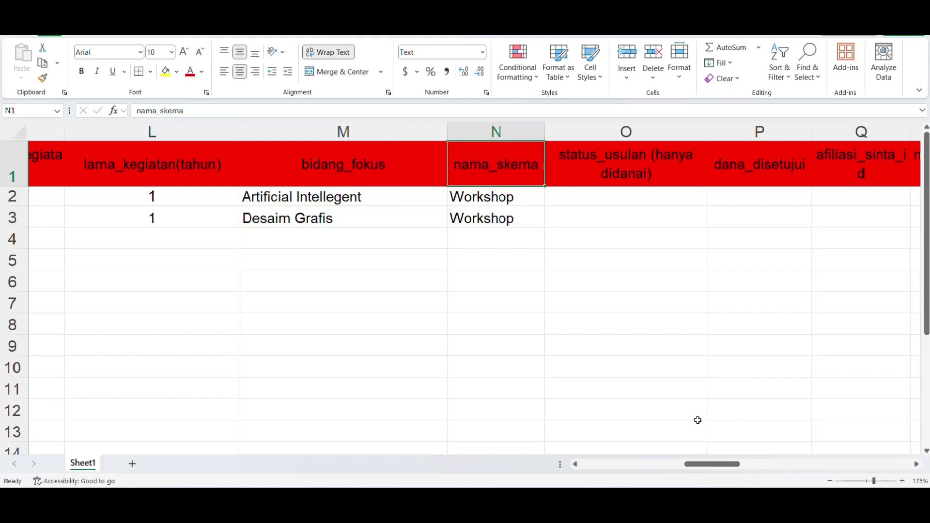
left_click_drag(721, 463, 732, 464)
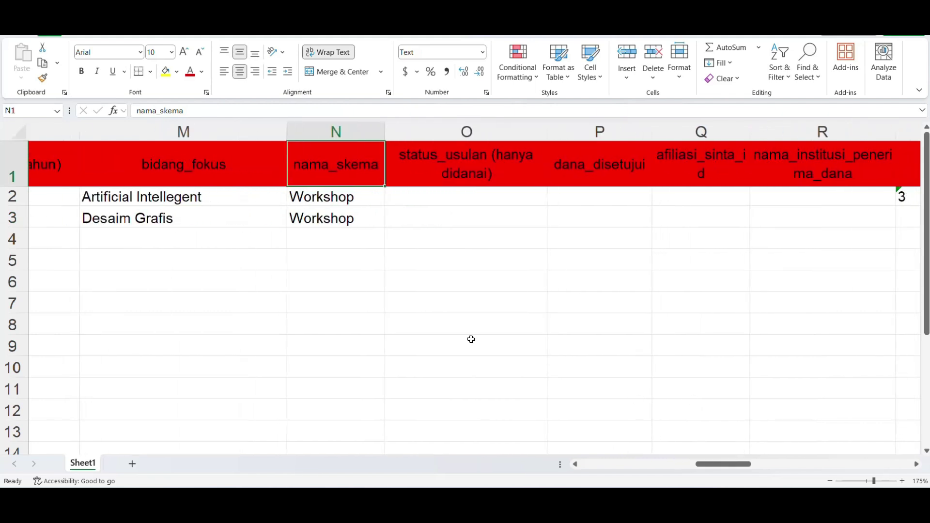
left_click_drag(333, 219, 348, 200)
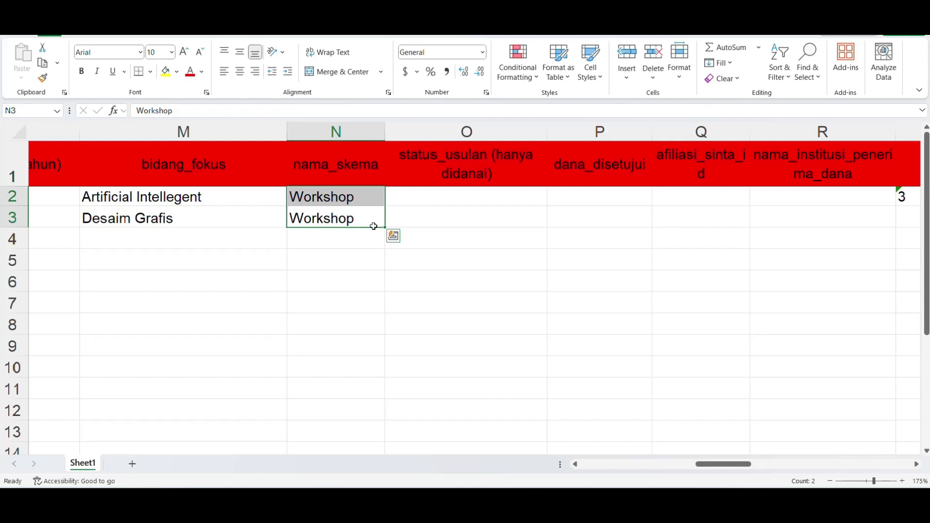
key("Up")
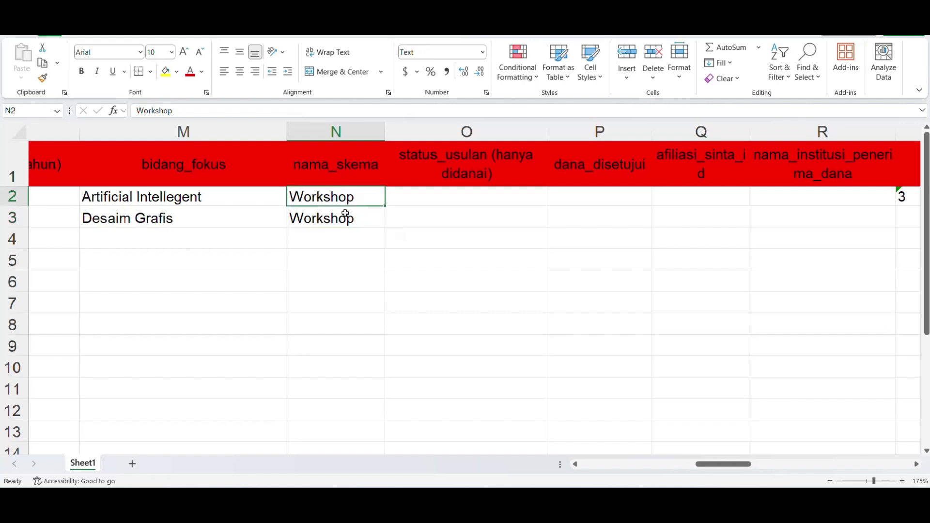
left_click_drag(345, 214, 349, 198)
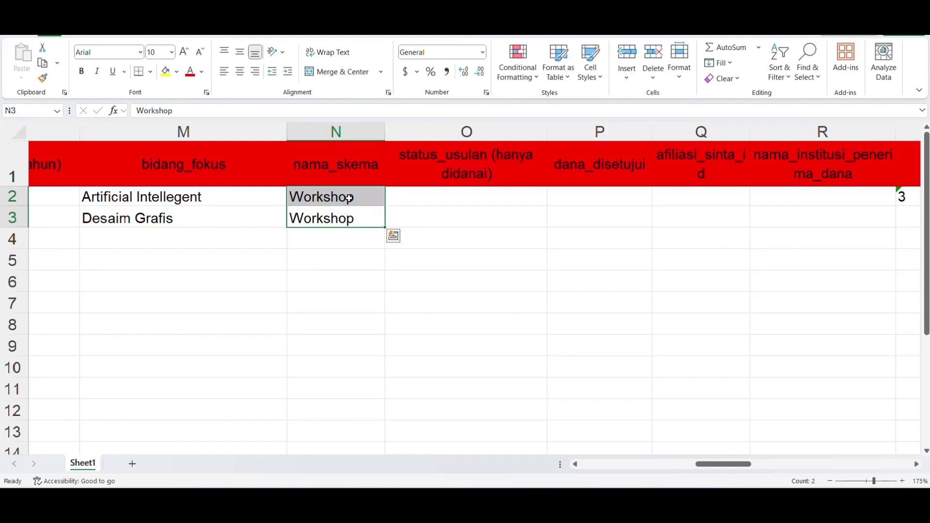
left_click(349, 178)
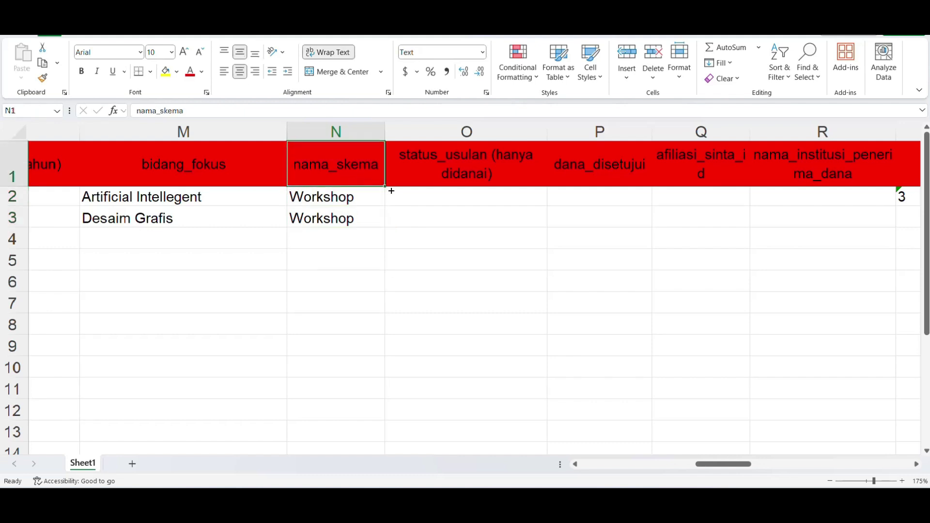
- Check the status_usulan and dana_disetujui cells in O2:P3, and widen column Q to fit the afiliasi_sinta_id header on one line
left_click_drag(494, 221, 594, 199)
left_click_drag(728, 466, 752, 469)
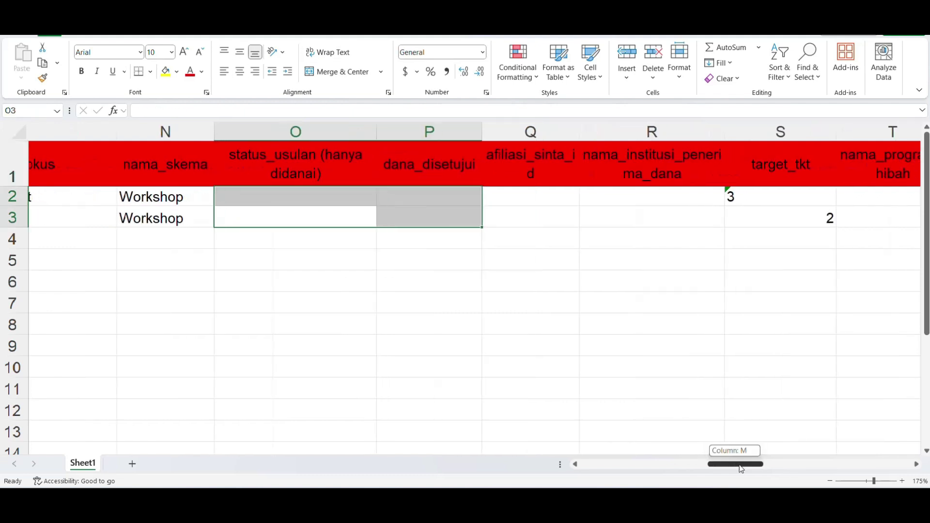
left_click(370, 177)
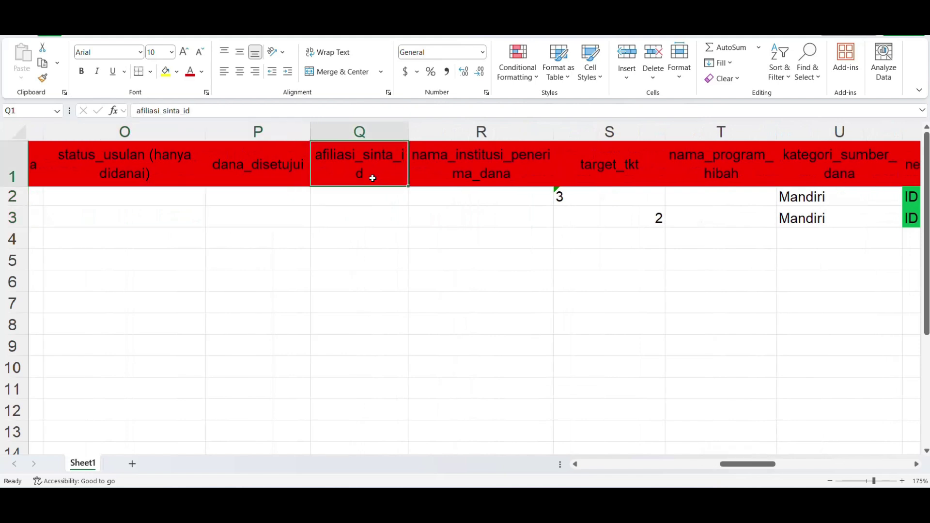
left_click_drag(410, 131, 433, 131)
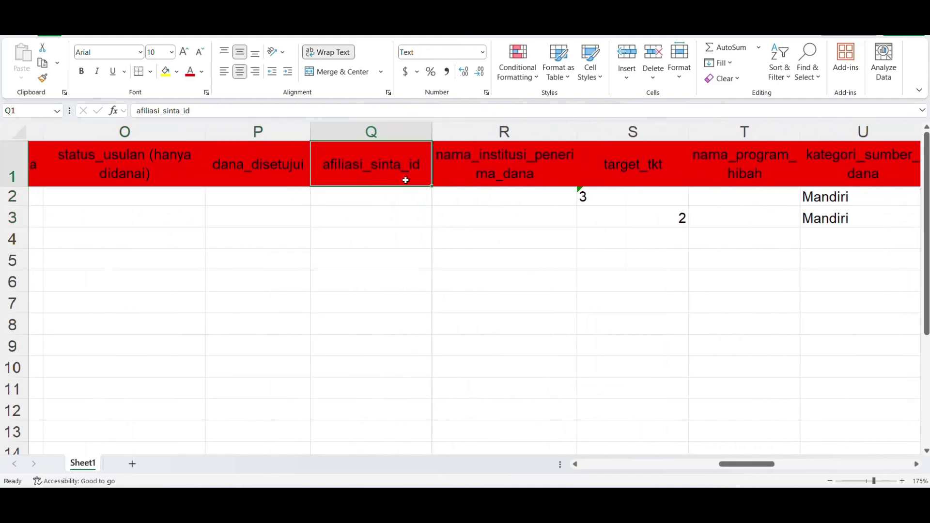
- Review the nama_institusi_penerima_dana header and the cells under it and under afiliasi_sinta_id, leaving them without an entry
left_click(481, 175)
left_click(388, 190)
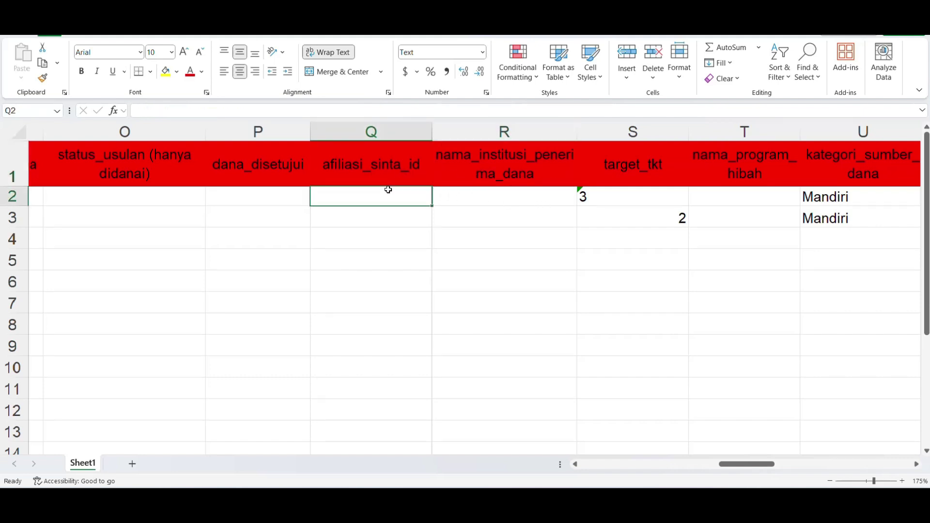
mouse_move(388, 189)
left_mouse_down()
mouse_move(394, 217)
mouse_move(459, 195)
mouse_move(405, 191)
left_mouse_up()
left_click(459, 194)
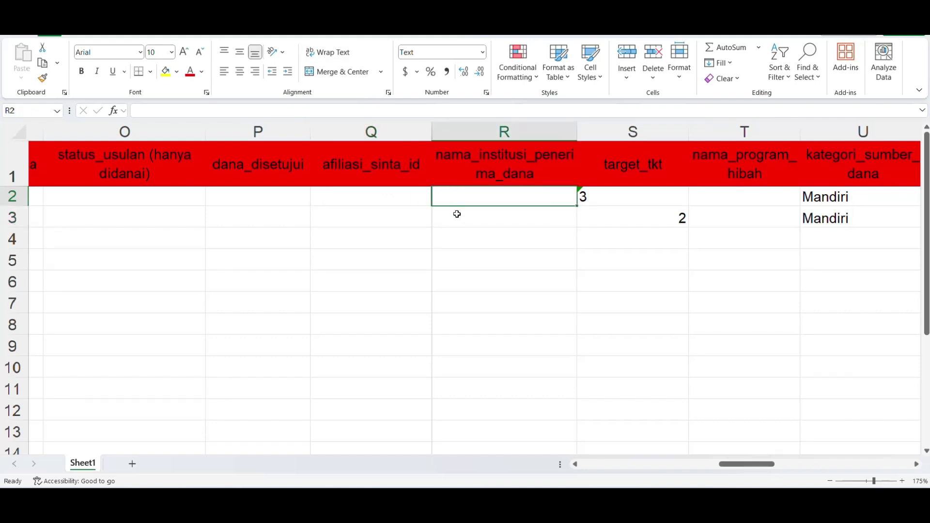
double_click(455, 197)
left_click(397, 196)
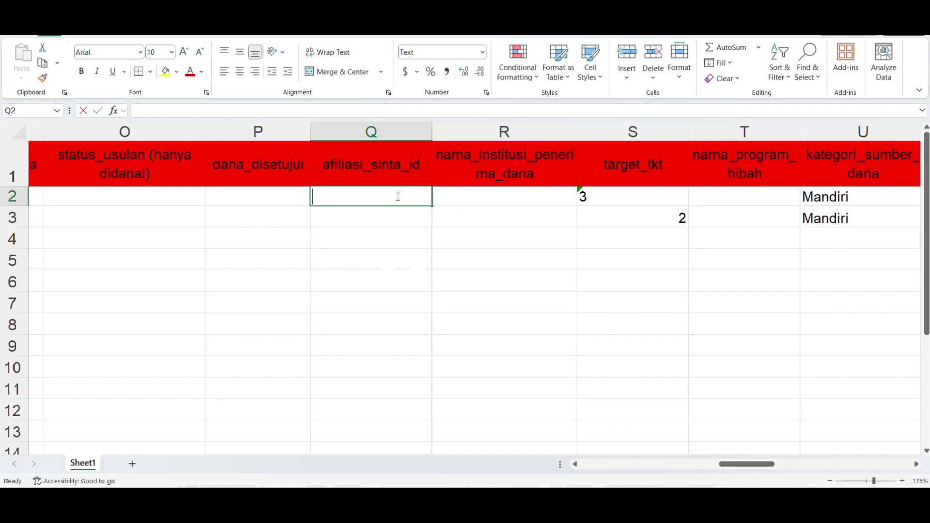
left_click(443, 222)
- Centre the target_tkt and nama_program_hibah cells in S2:T3 horizontally
left_click_drag(599, 202, 789, 220)
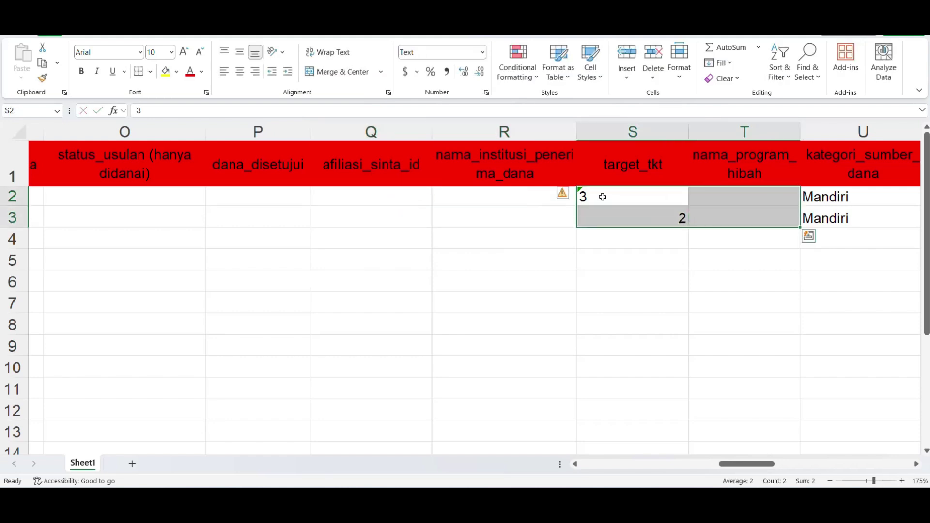
left_click(240, 73)
left_click(675, 284)
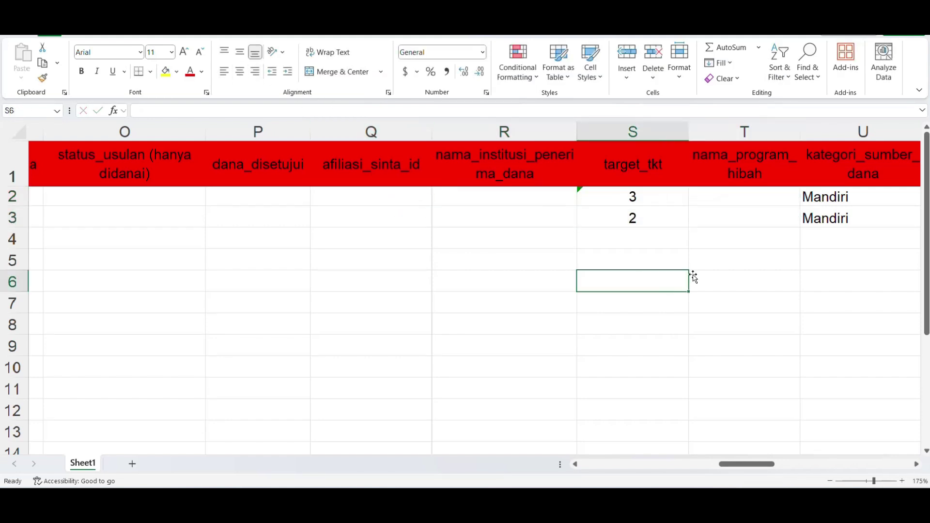
- Review the target_tkt values in S2:S3 and the nama_program_hibah cells in T2:T3 beside the funding source columns
left_click_drag(655, 199, 654, 215)
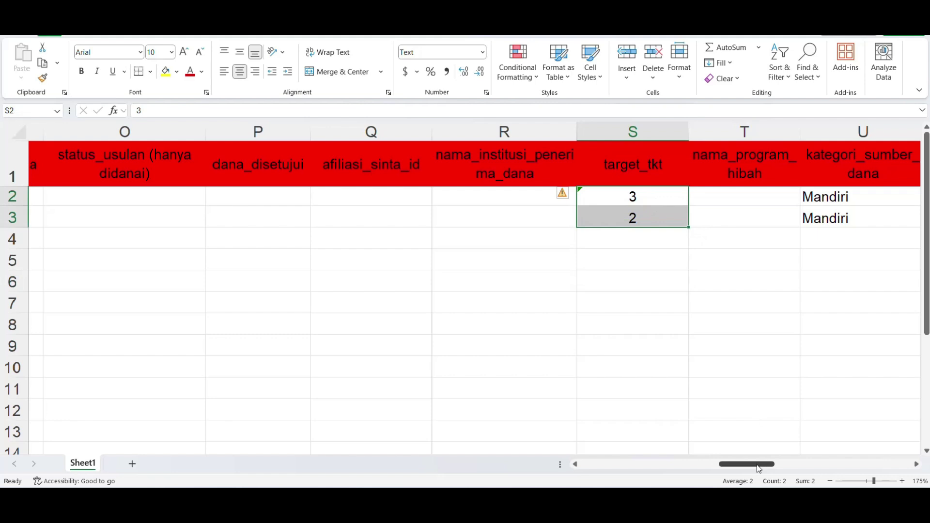
scroll(761, 416, "right", 2)
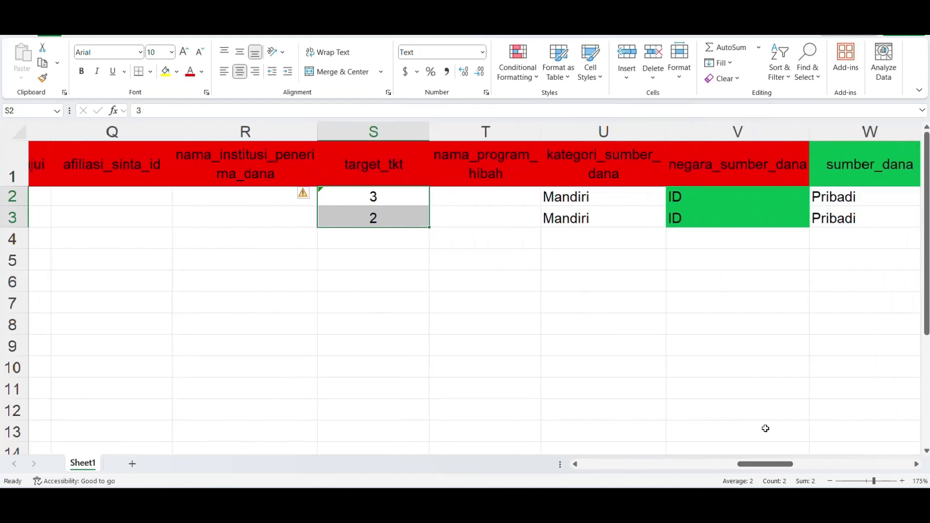
left_click(512, 307)
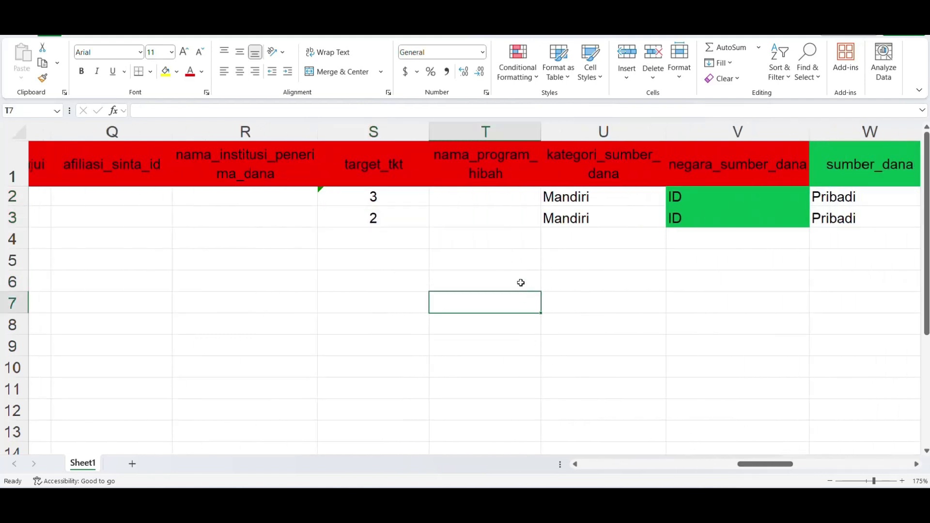
left_click_drag(390, 197, 405, 213)
left_click_drag(476, 199, 480, 220)
key("ctrl+z")
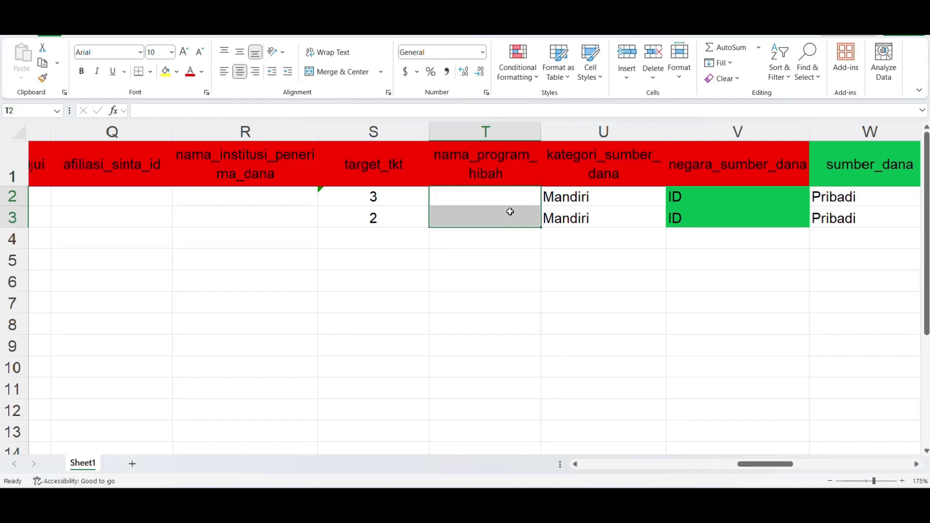
- Centre the sumber_dana values in W2:W3 horizontally
left_click_drag(496, 201, 494, 209)
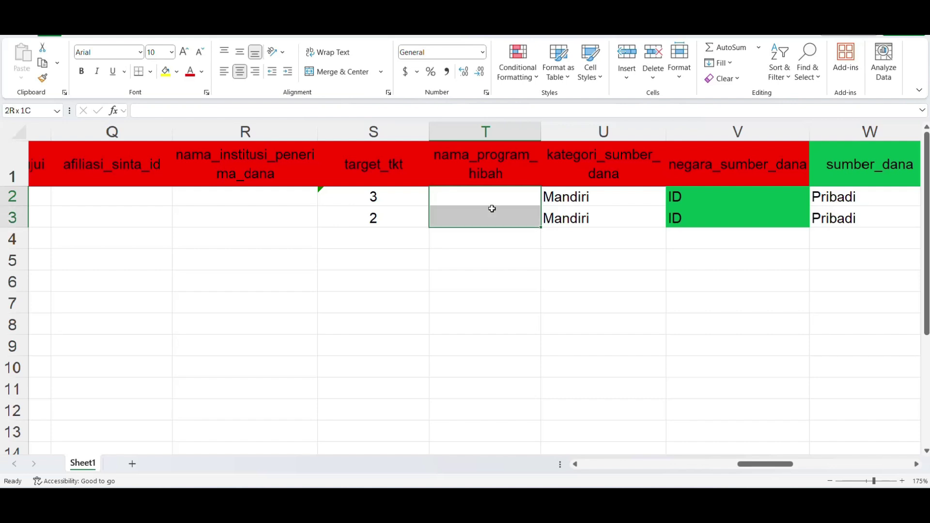
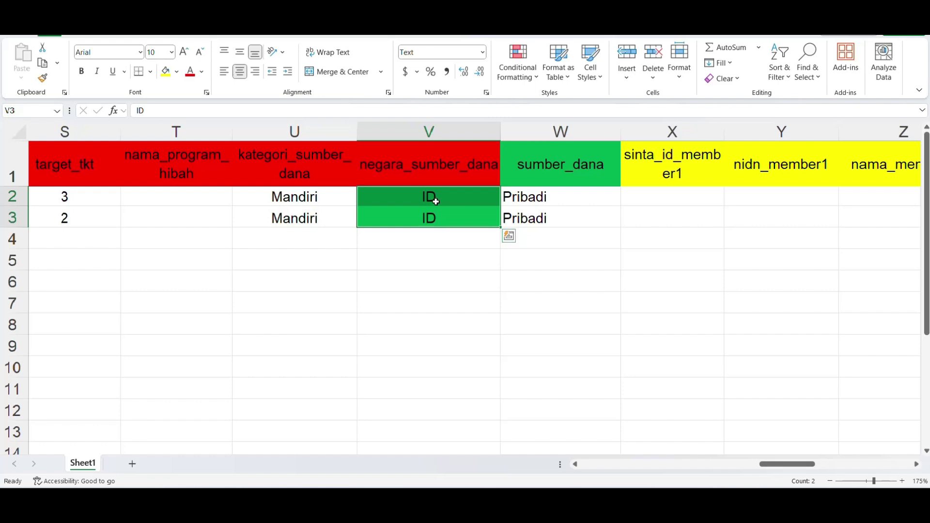
left_click(441, 235)
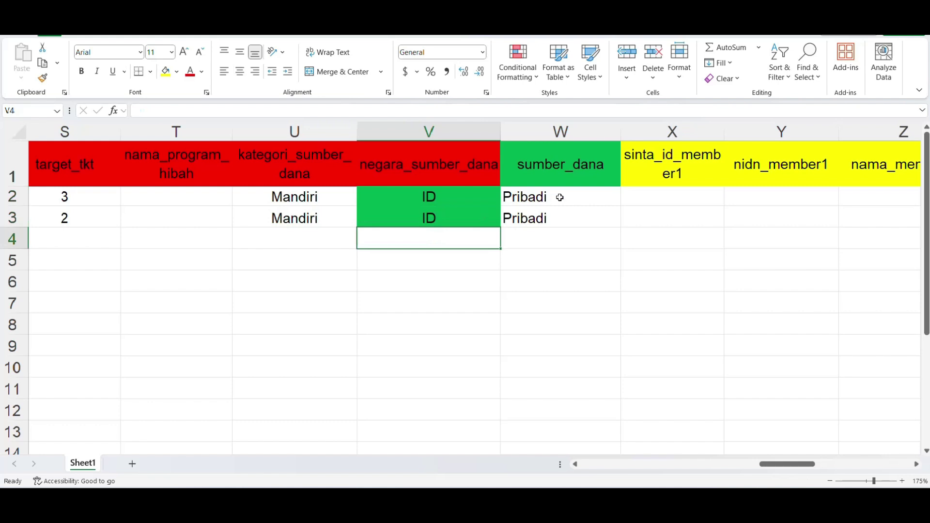
left_click_drag(558, 193, 559, 214)
key("ctrl+v")
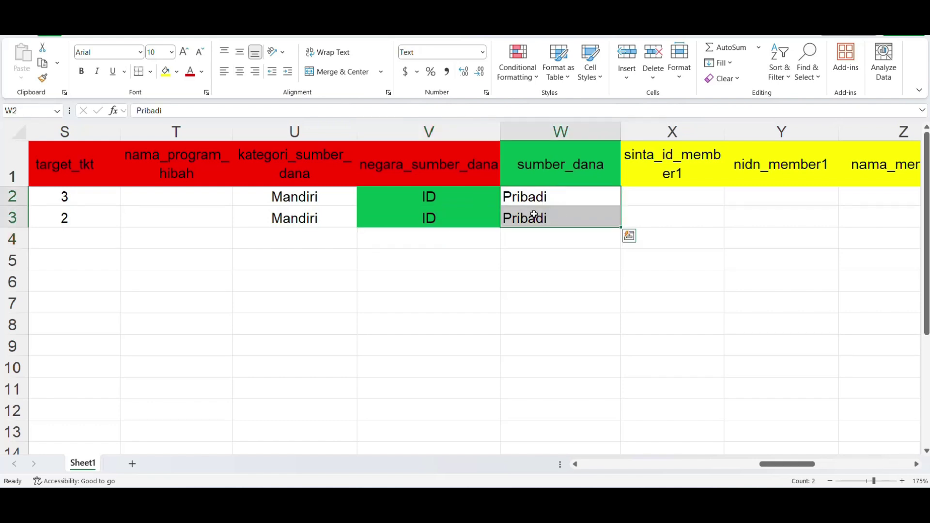
left_click(240, 73)
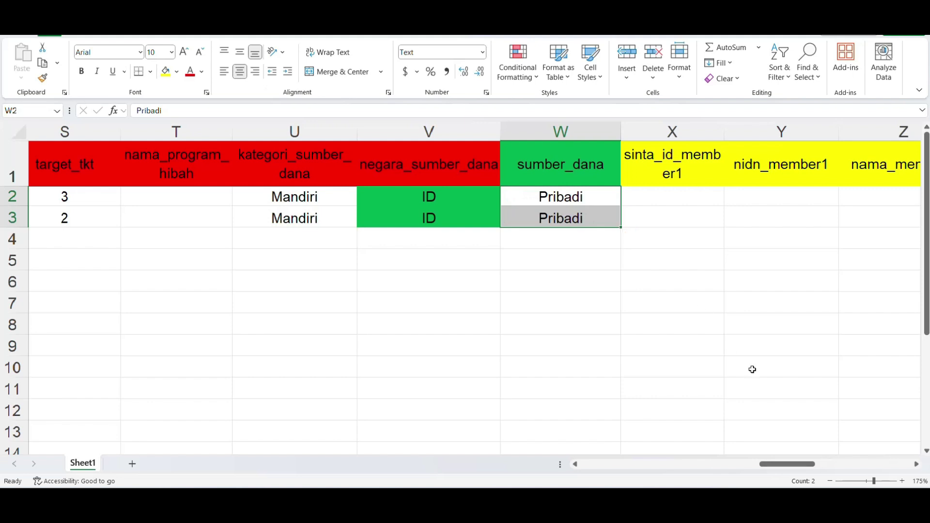
- Switch to the Syarat presentation in PowerPoint to check the allowed Kategori Sumber Dana values, and return to the Excel template
mouse_move(707, 503)
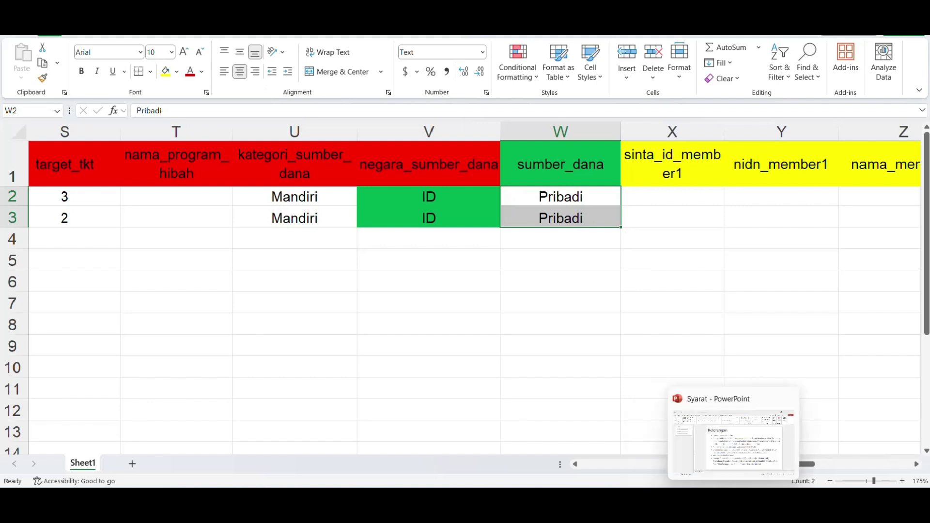
left_click(731, 466)
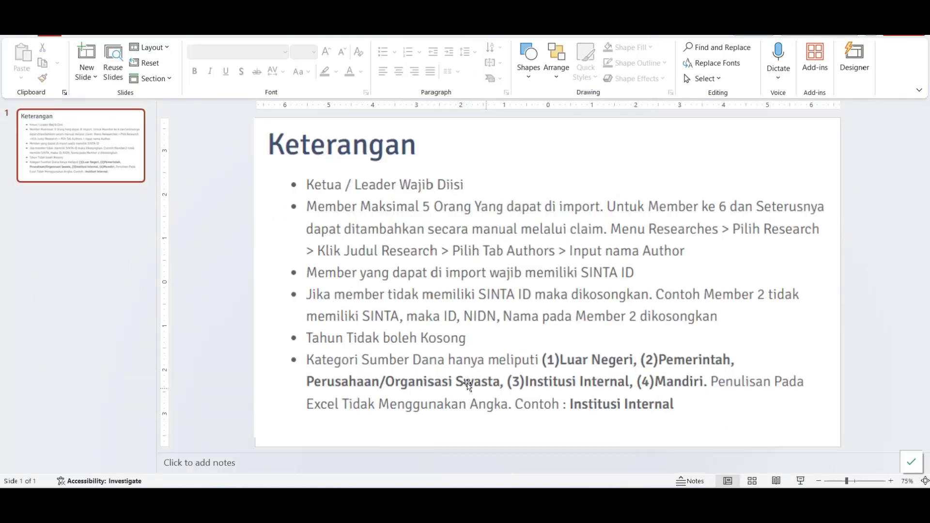
key("alt+Tab")
- Copy the Mandiri values from kategori_sumber_dana in U2:U3 into the sumber_dana cells W2:W3
left_click_drag(334, 200, 328, 213)
key("ctrl+c")
left_click_drag(574, 195, 574, 217)
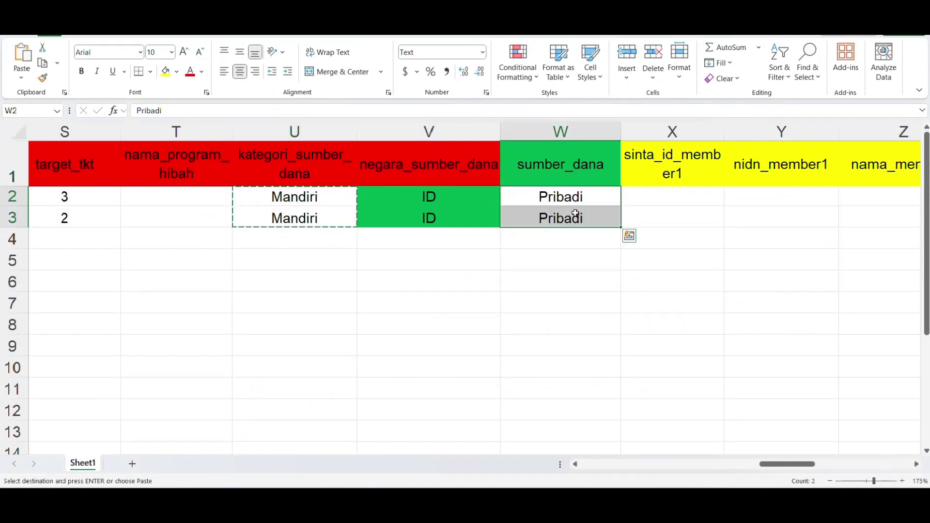
key("ctrl+v")
left_click(574, 257)
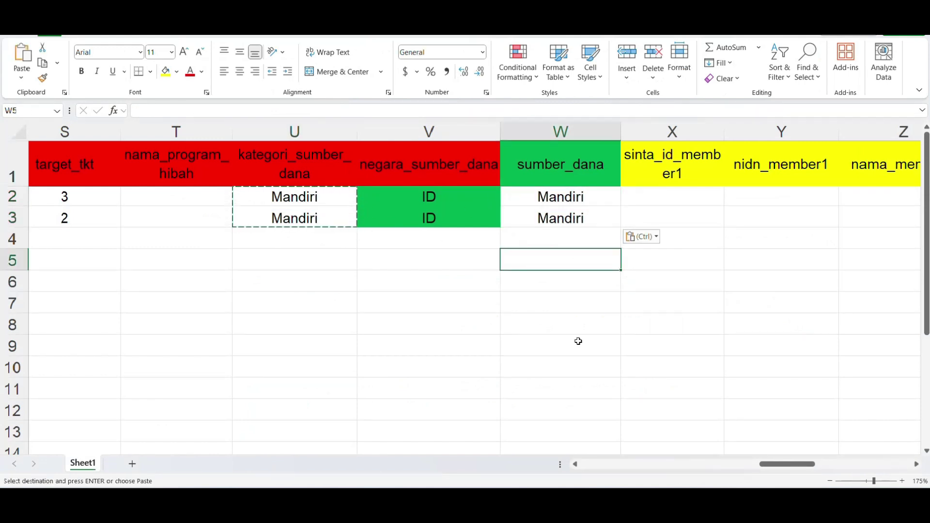
- Widen columns X and AA so the sinta_id_member1 and sinta_id_member2 headers each fit on one line
left_click_drag(787, 464, 814, 464)
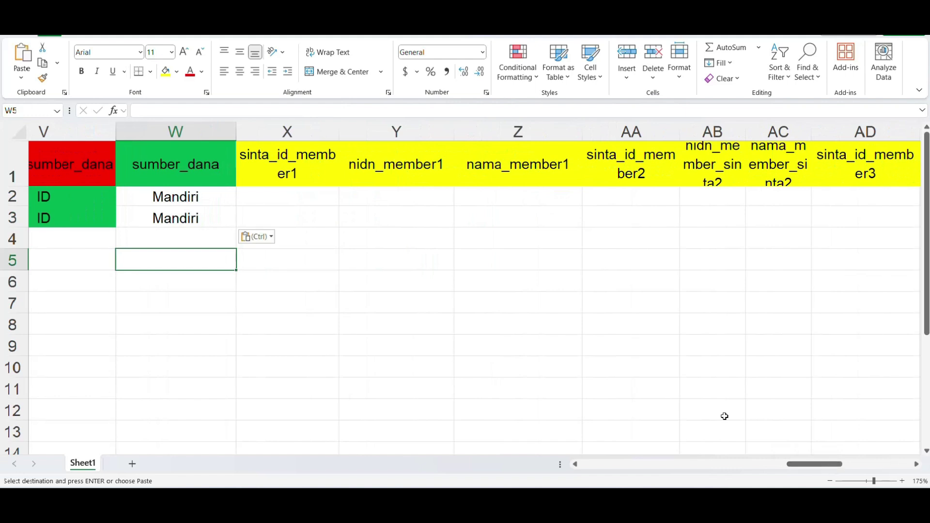
left_click(306, 178)
left_click_drag(340, 132, 388, 132)
left_click(459, 158)
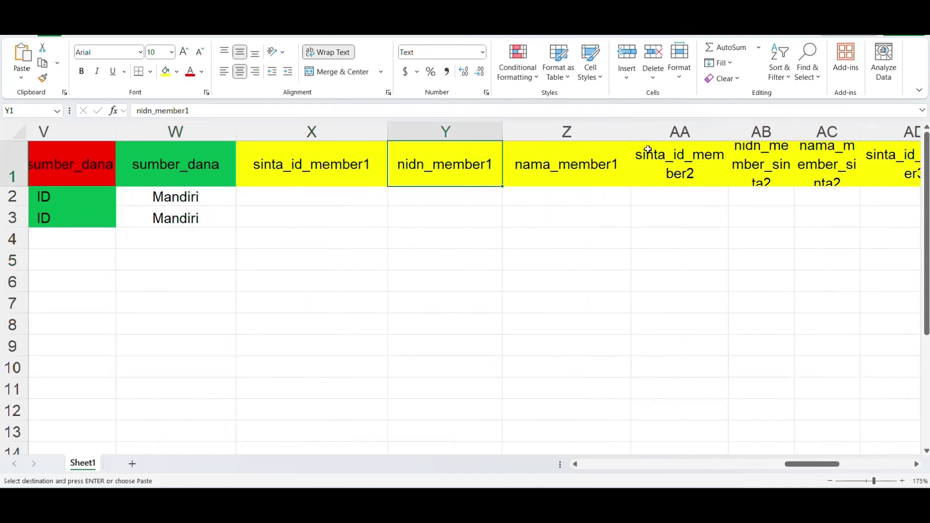
left_click_drag(729, 131, 776, 141)
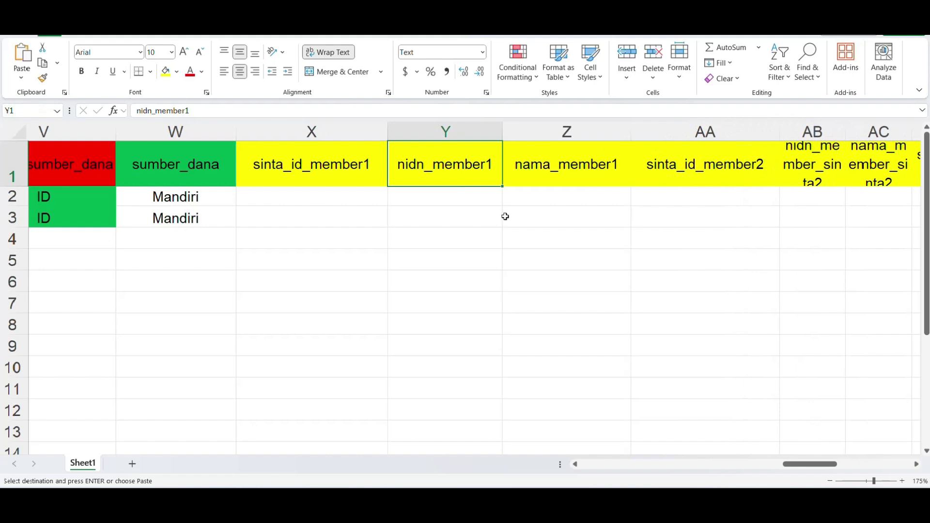
- Review the sinta_id_member1, nidn_member1 and nama_member1 headers in X1:Z1 as one member group
left_click(335, 163)
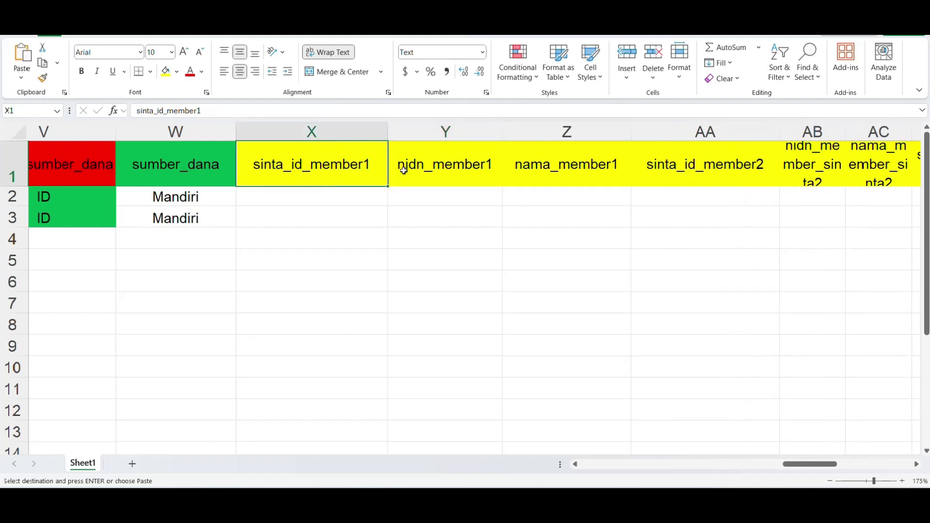
left_click(439, 169)
left_click(550, 169)
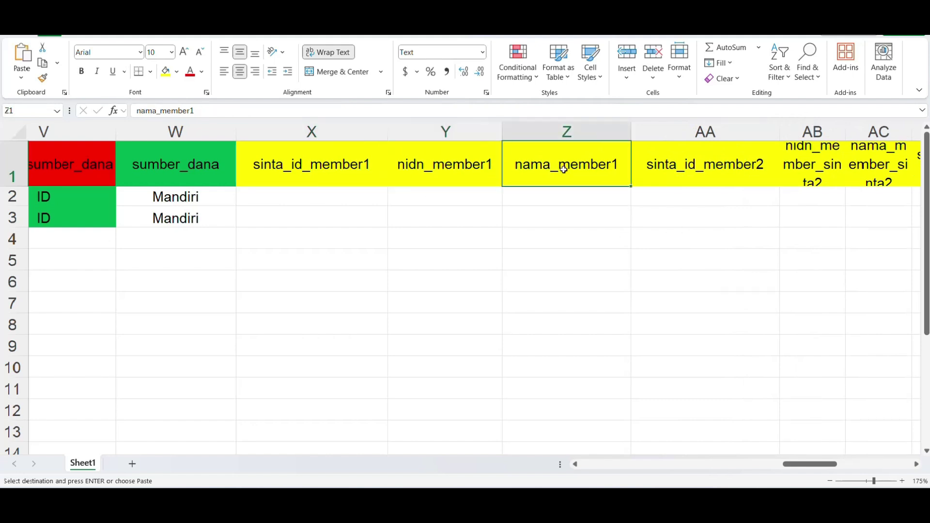
left_click_drag(317, 173, 533, 167)
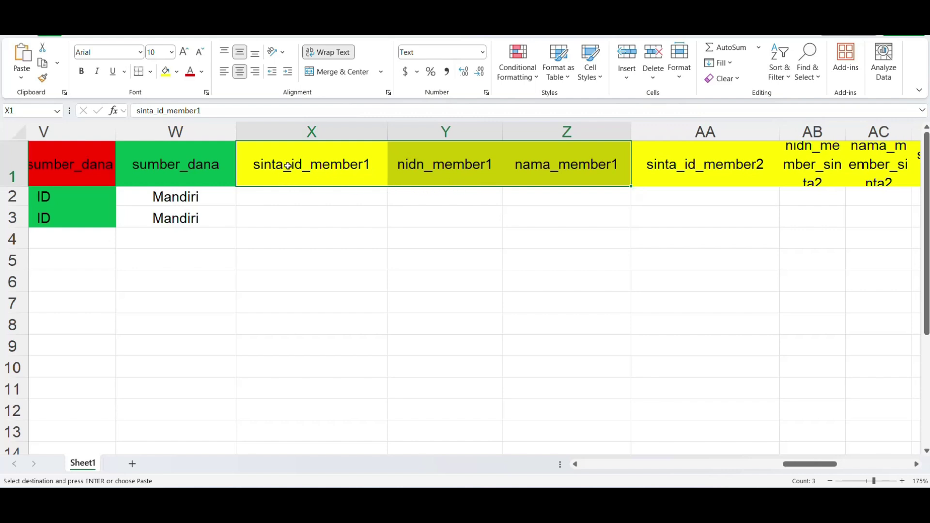
- Consult the SINTA ID and NIDN columns in the export_author workbook as the source for the template's member1 and member2 fields
left_click(310, 201)
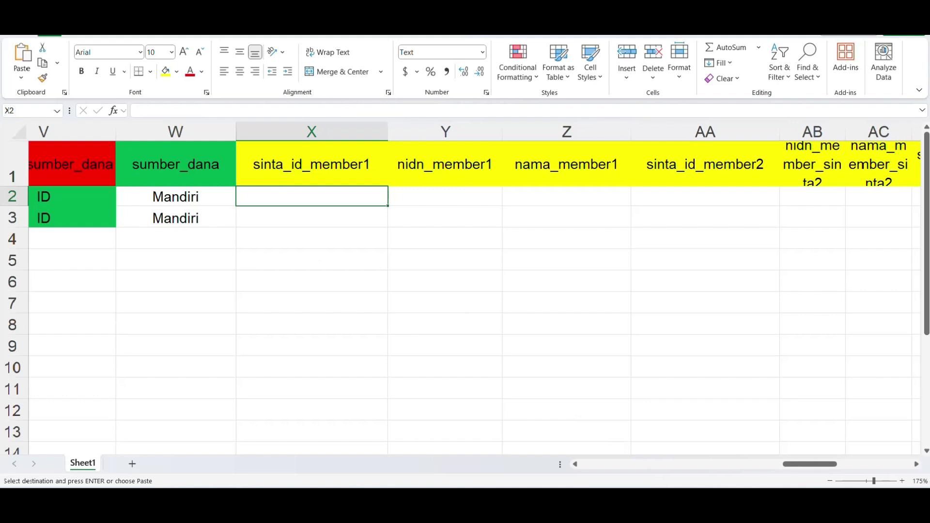
left_click(621, 445)
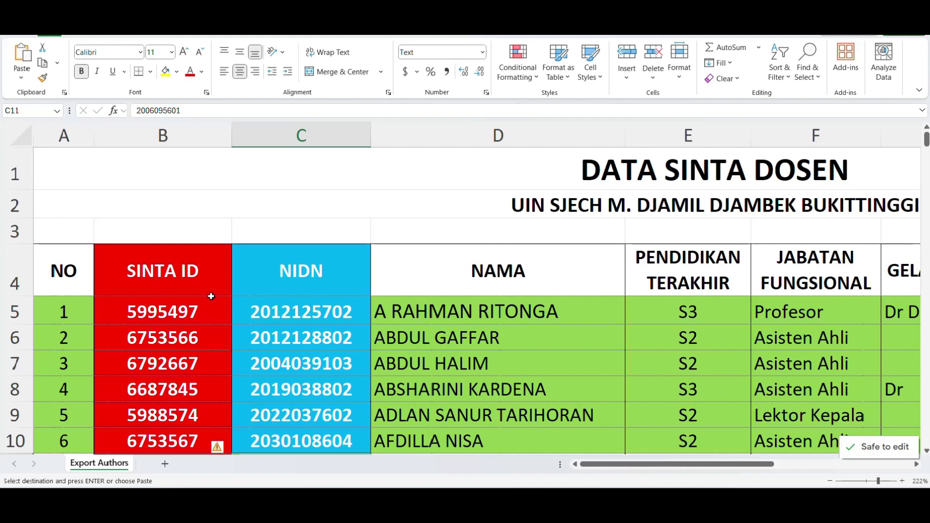
left_click(159, 274)
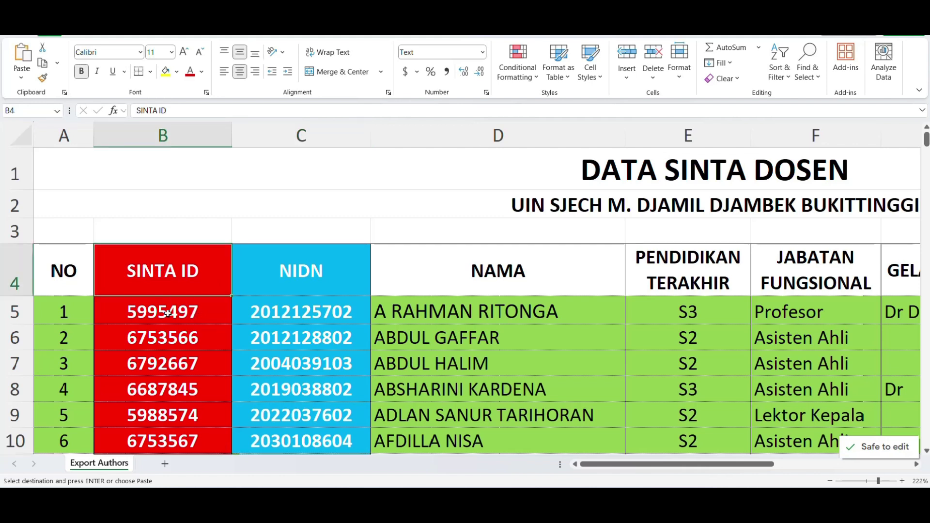
left_click(167, 316)
left_click(309, 315)
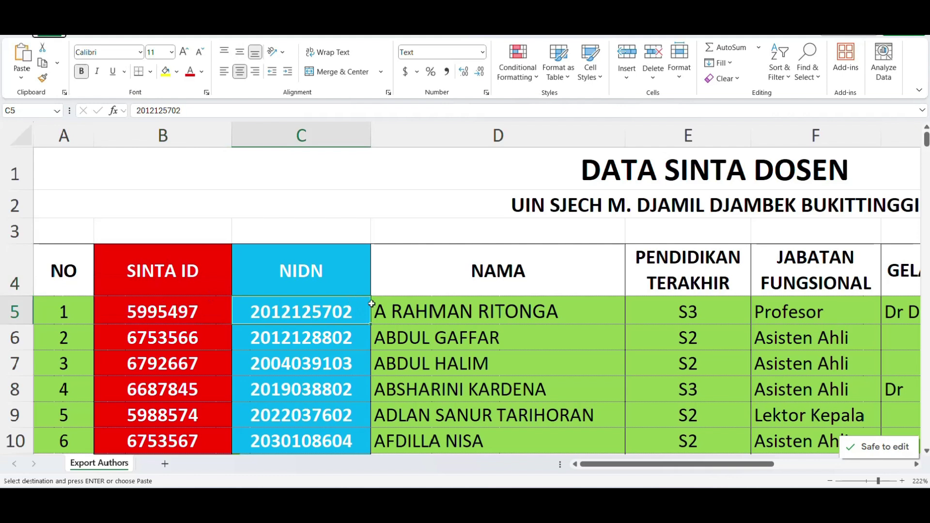
key("alt+Tab")
left_click_drag(318, 194, 582, 182)
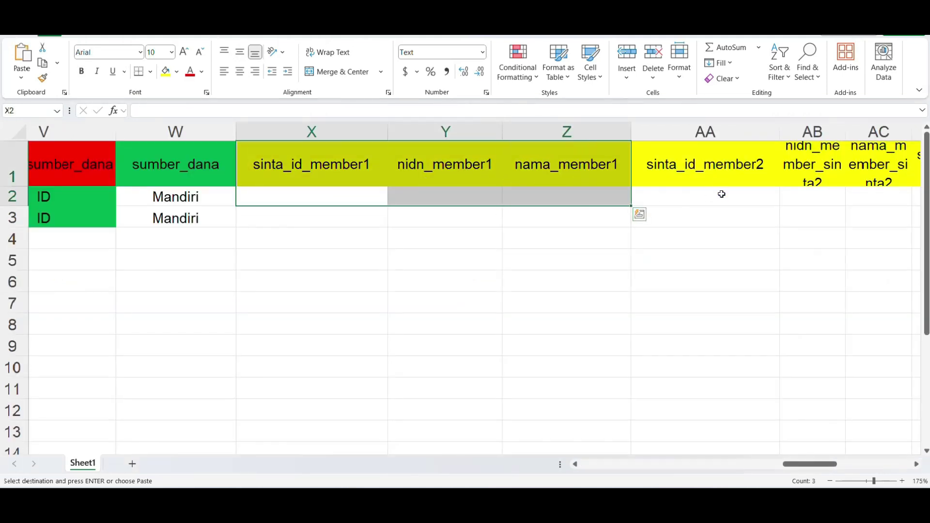
left_click_drag(729, 197, 669, 172)
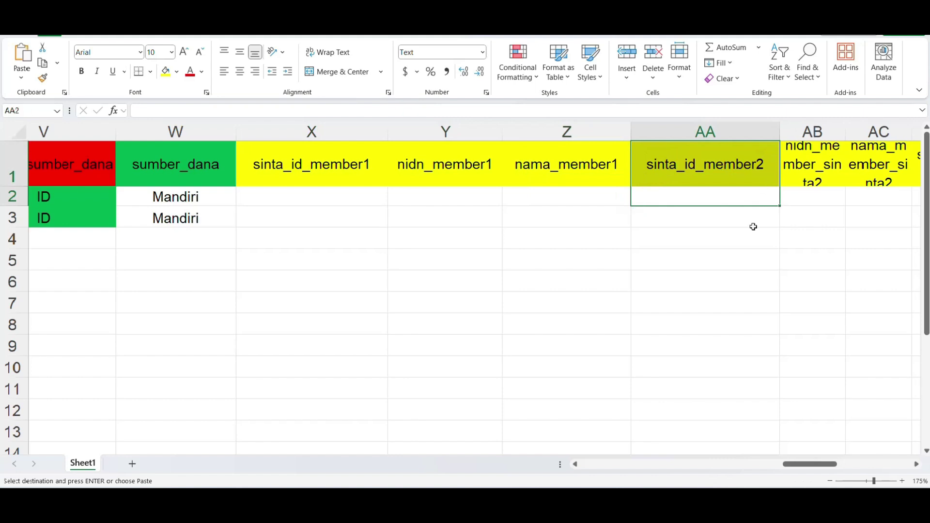
- Widen columns AB and AC so the nidn_member_sinta2 and nama_member_sinta2 headers fit on two lines
left_click_drag(815, 466, 841, 466)
left_click(627, 339)
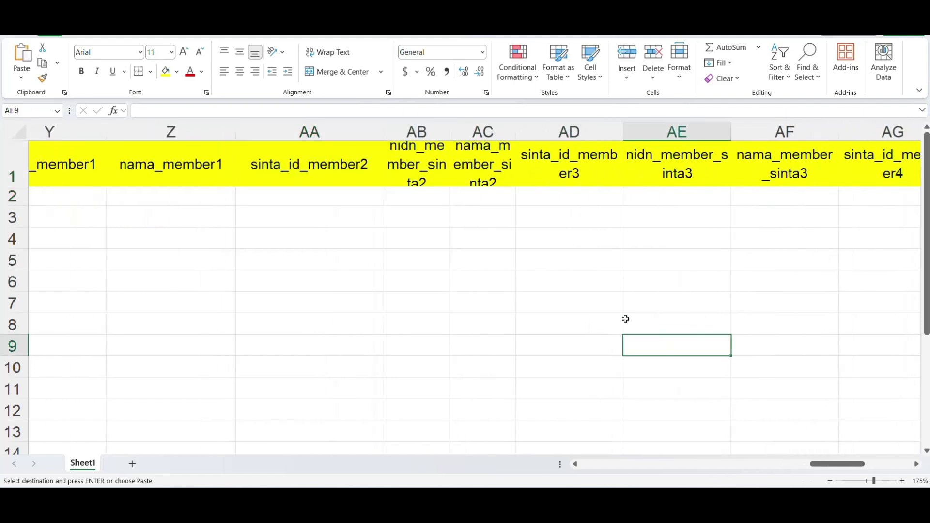
left_click(418, 163)
left_click_drag(450, 130, 488, 130)
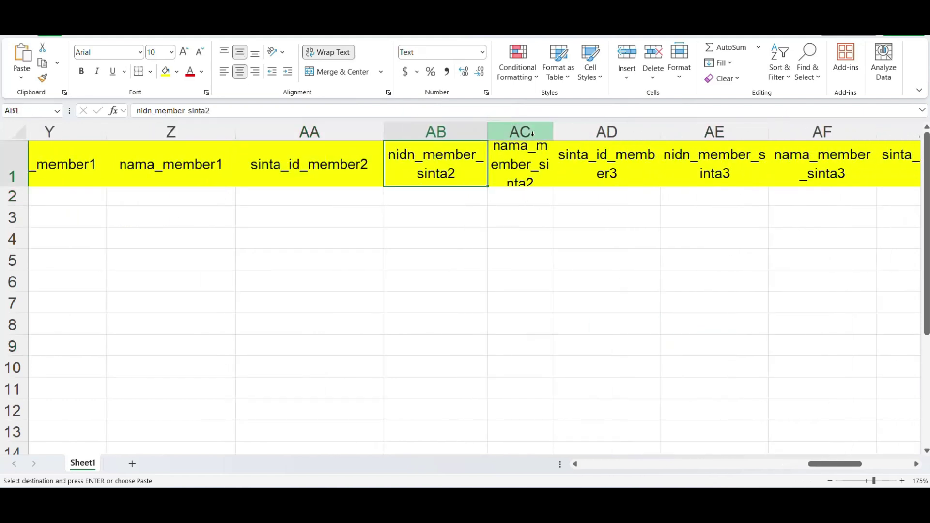
left_click(517, 154)
left_click_drag(553, 130, 608, 131)
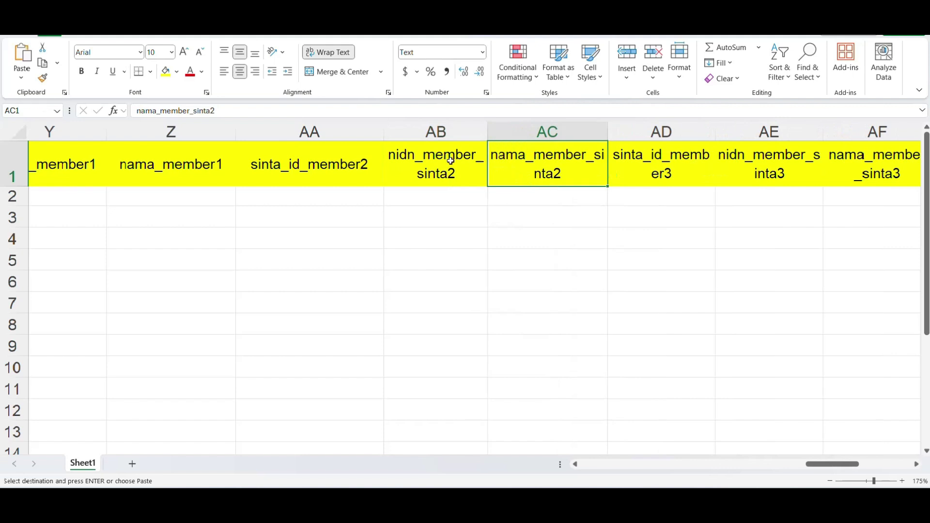
- Review the header groups for members 2 to 5, and select the whole member block X1:AL3
left_click_drag(349, 165, 539, 170)
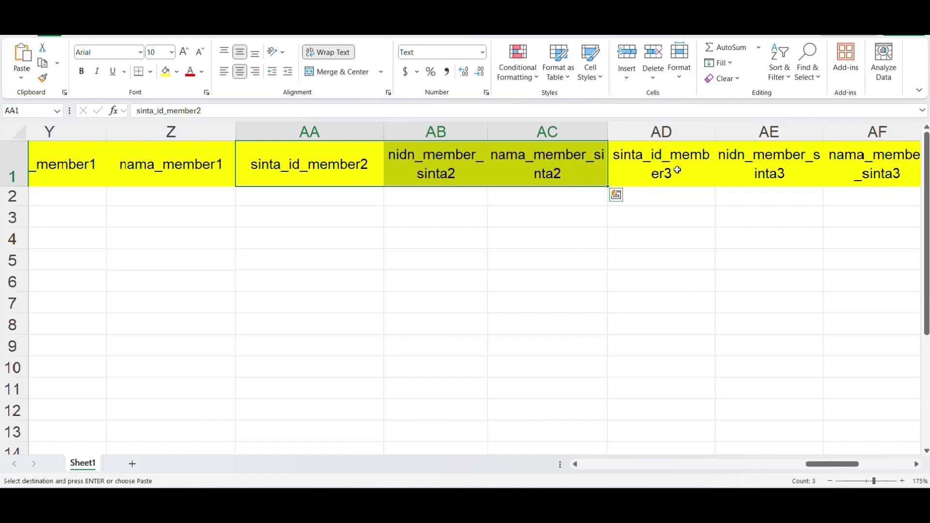
left_click_drag(673, 165, 819, 167)
left_click_drag(847, 464, 904, 447)
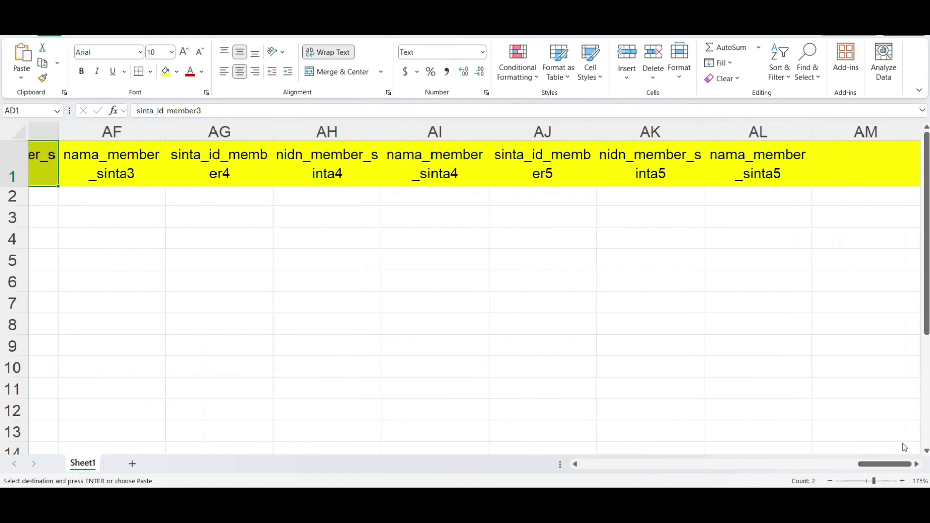
left_click_drag(764, 175, 291, 185)
key("Escape")
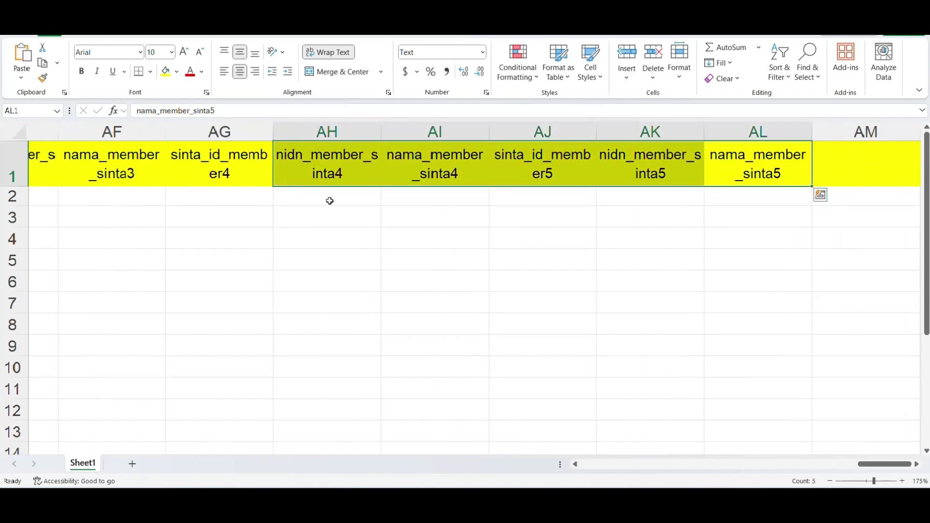
left_click_drag(877, 465, 802, 477)
left_click_drag(290, 175, 865, 216)
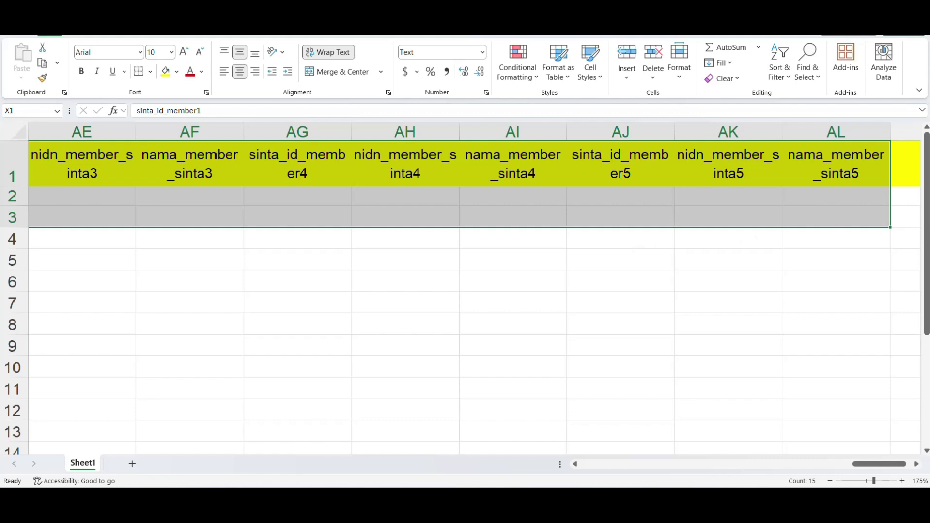
- Switch to the browser to view the Researches entries on the SINTA author profile, and return to the contoh_upload_pengab workbook
left_click(380, 449)
scroll(252, 305, "down", 3)
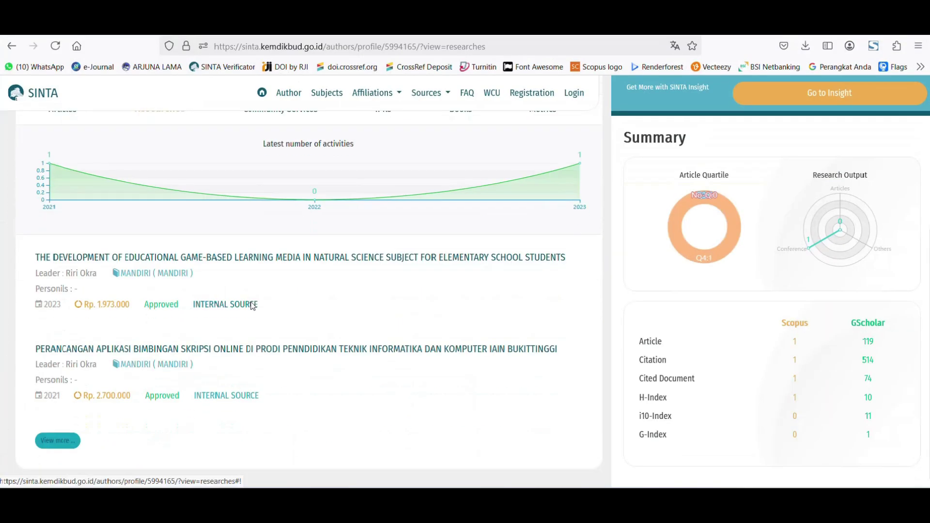
scroll(252, 305, "up", 4)
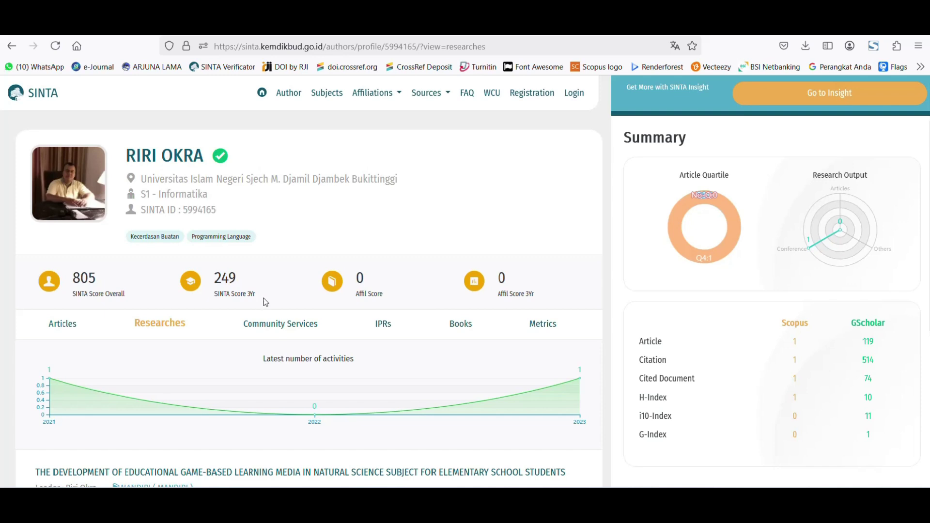
mouse_move(680, 499)
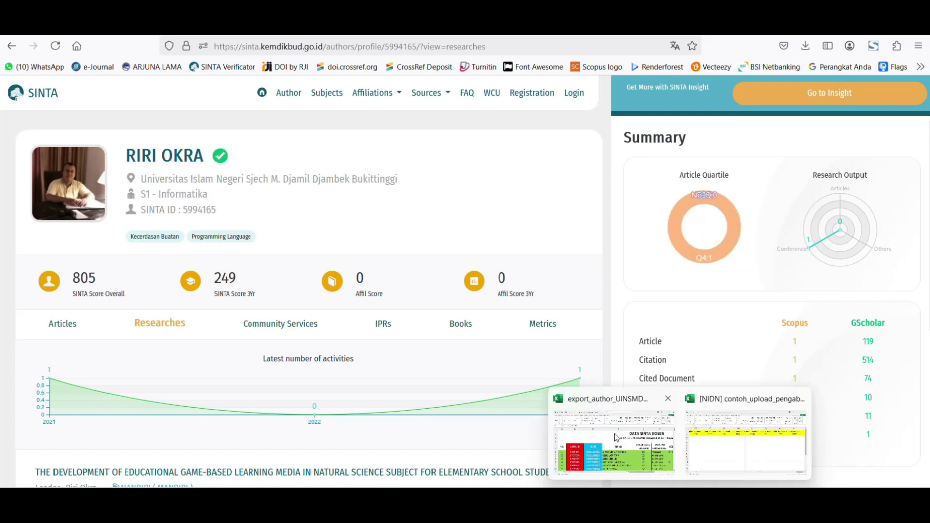
left_click(716, 438)
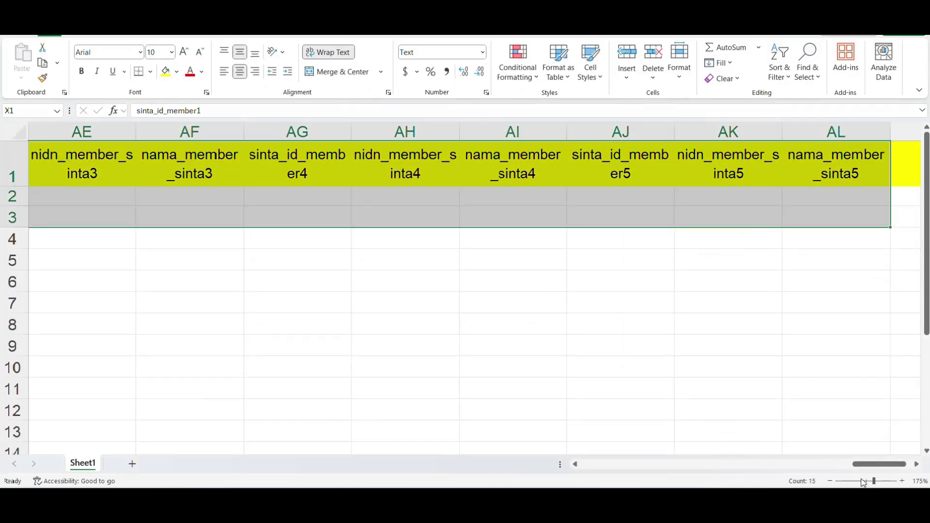
- Enter 15000000 as the dana_disetujui amount in cell P2
left_click_drag(879, 465, 738, 471)
mouse_move(540, 197)
left_mouse_down()
mouse_move(535, 206)
mouse_move(523, 196)
left_mouse_up()
left_click(531, 202)
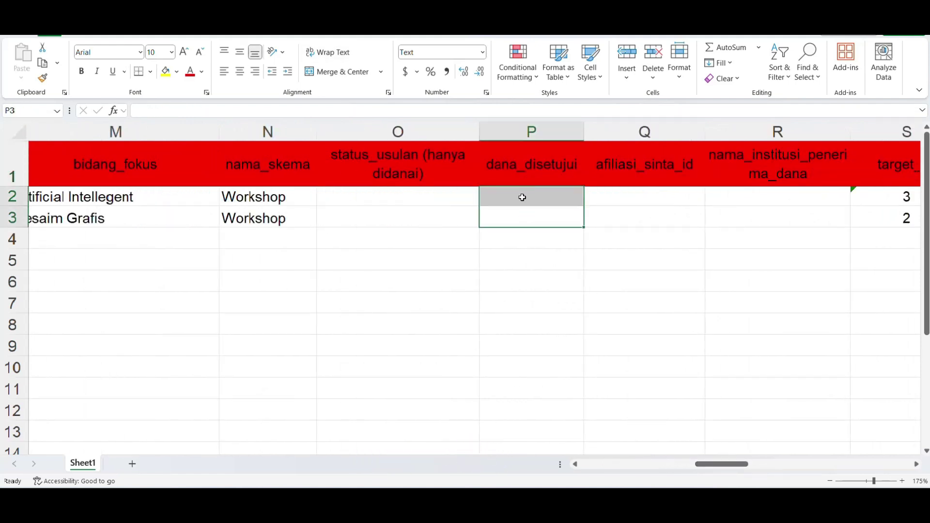
left_click(525, 201)
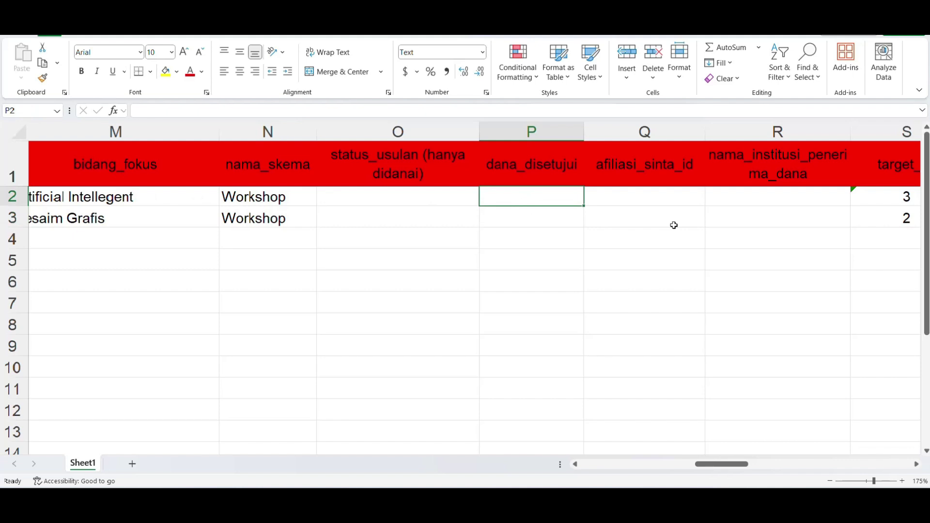
type("15000000")
left_click(569, 259)
left_click(523, 162)
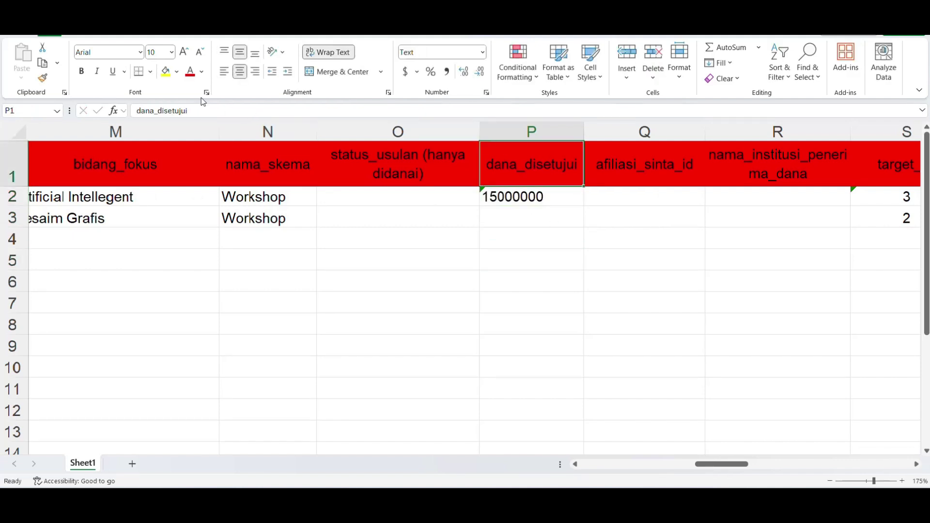
- Fill the dana_disetujui header cell P1 with yellow
left_click(167, 72)
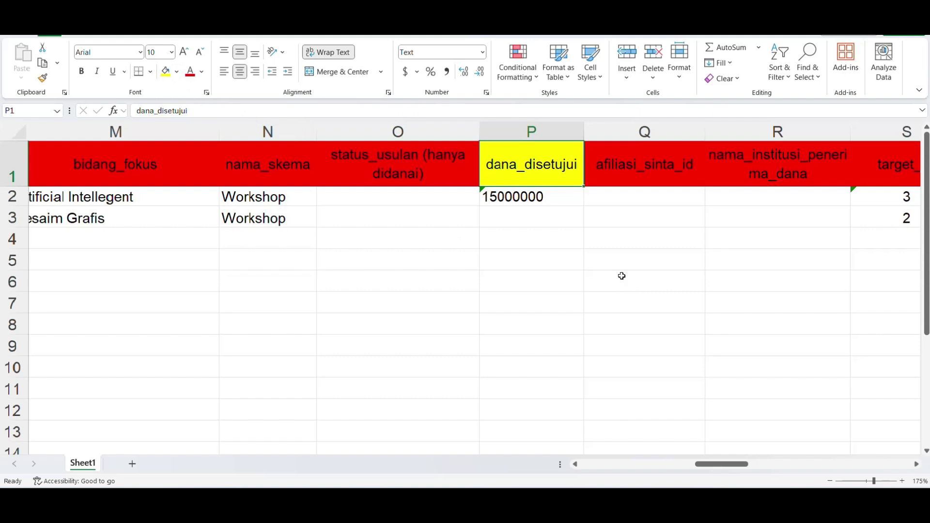
left_click(622, 276)
- Try a dot as thousands separator in the P2 amount, and remove it again
double_click(512, 197)
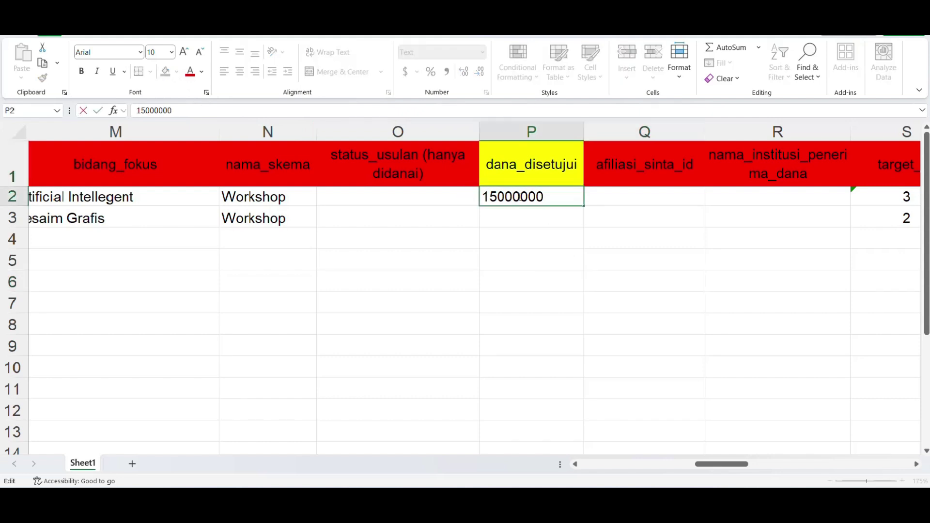
left_click_drag(542, 198, 520, 198)
type(".")
key("BackSpace")
key("Return")
left_click(570, 194)
- Enter 5000000 as the dana_disetujui amount in cell P3, and select both amounts P2:P3
left_click(500, 214)
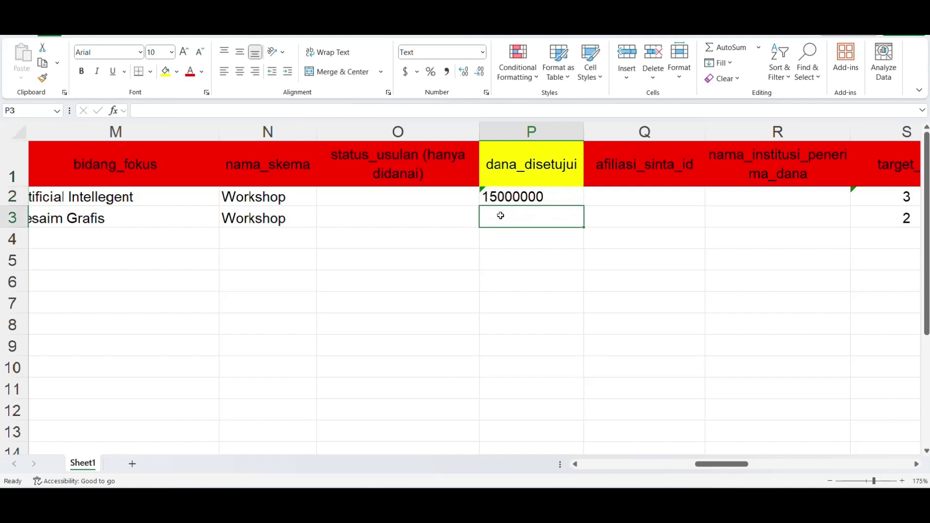
type("5000000")
left_click_drag(512, 219, 557, 219)
left_click(517, 255)
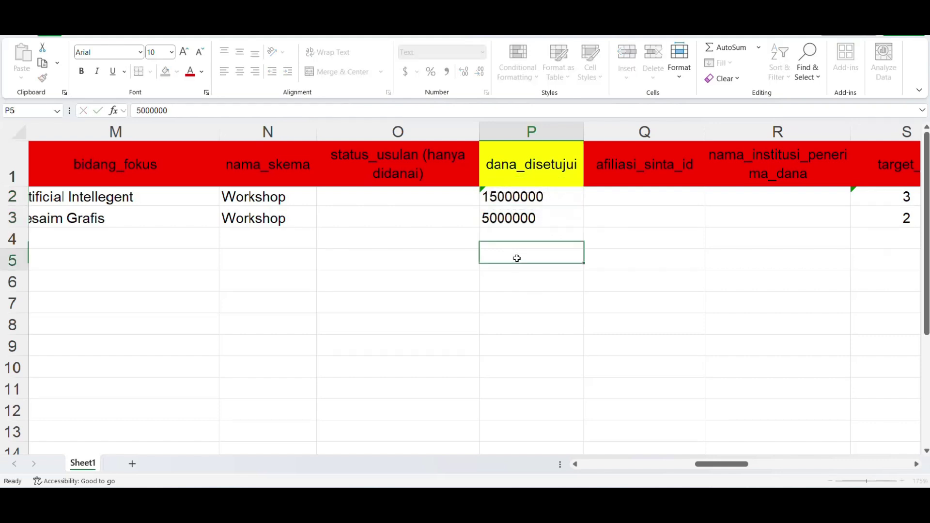
left_click(530, 220)
key("shift+Up")
key("Down")
left_click_drag(544, 216, 544, 195)
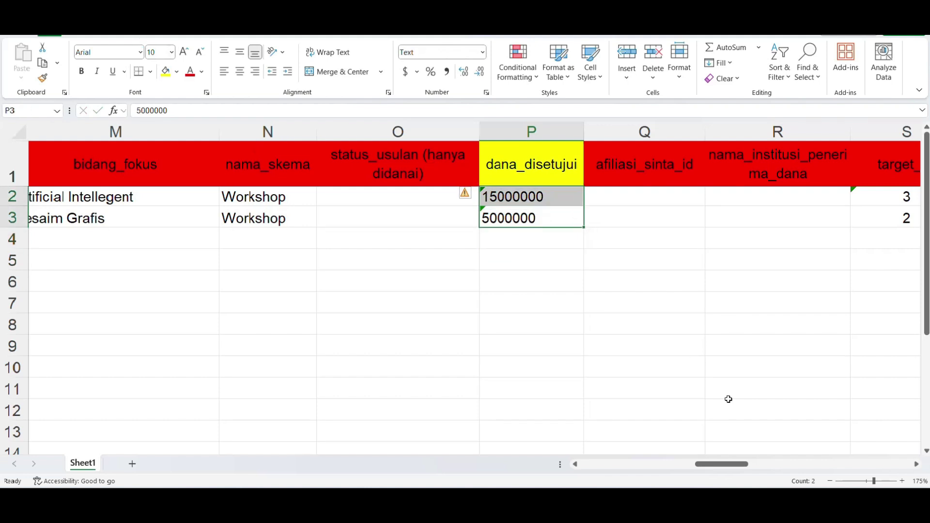
- Switch to the browser and examine the profile header, activity chart and Researches entries on the SINTA author profile
left_click_drag(730, 465, 611, 470)
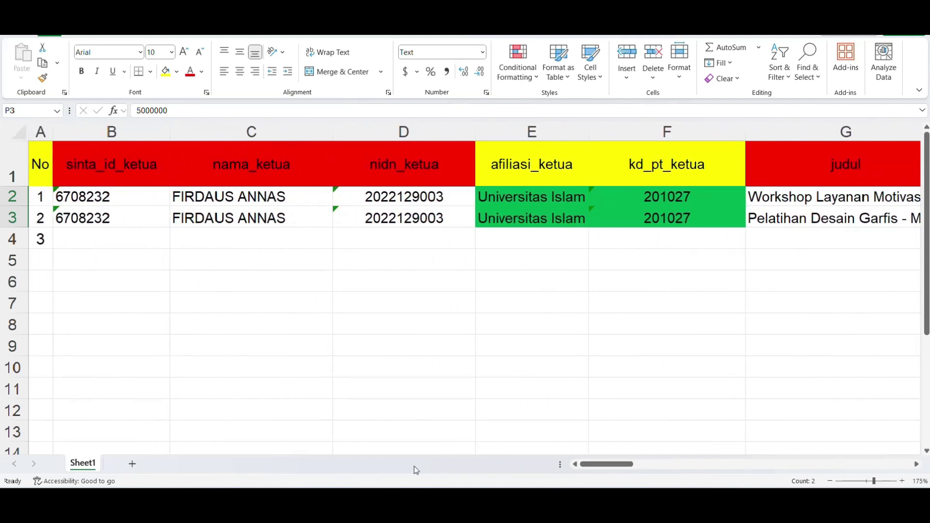
mouse_move(395, 486)
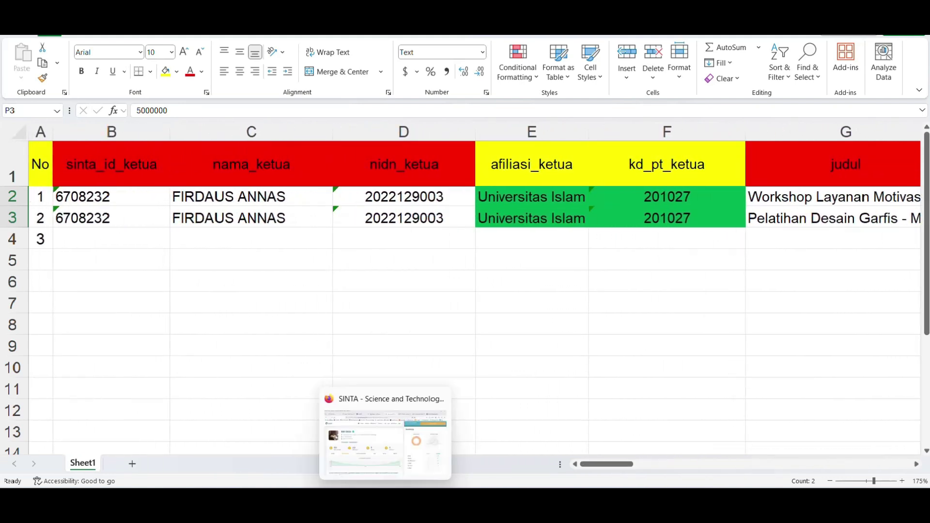
left_click(374, 425)
scroll(419, 330, "down", 2)
scroll(326, 294, "down", 3)
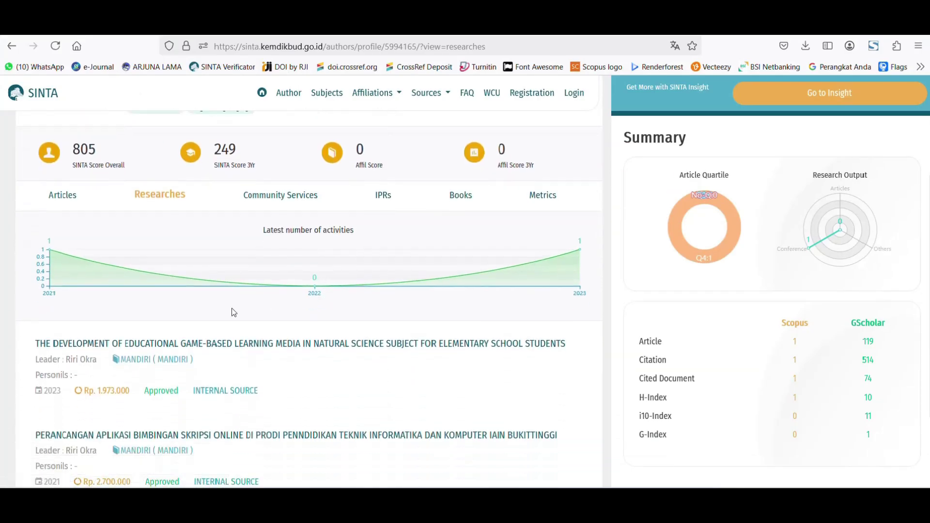
scroll(211, 325, "up", 4)
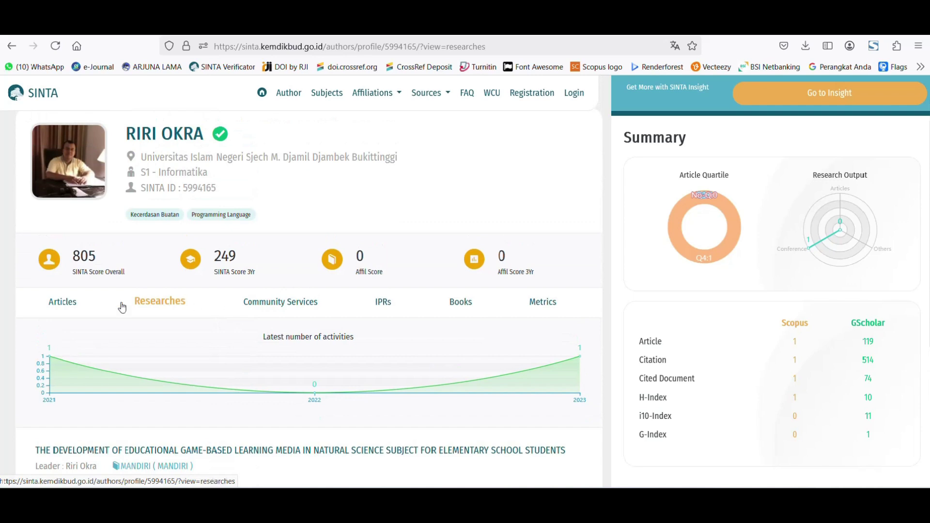
scroll(102, 300, "down", 1)
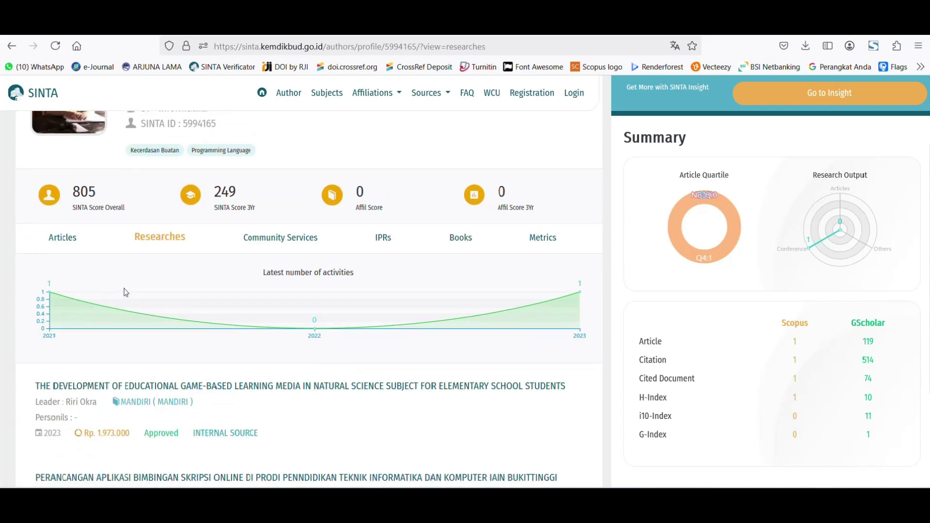
scroll(126, 292, "up", 1)
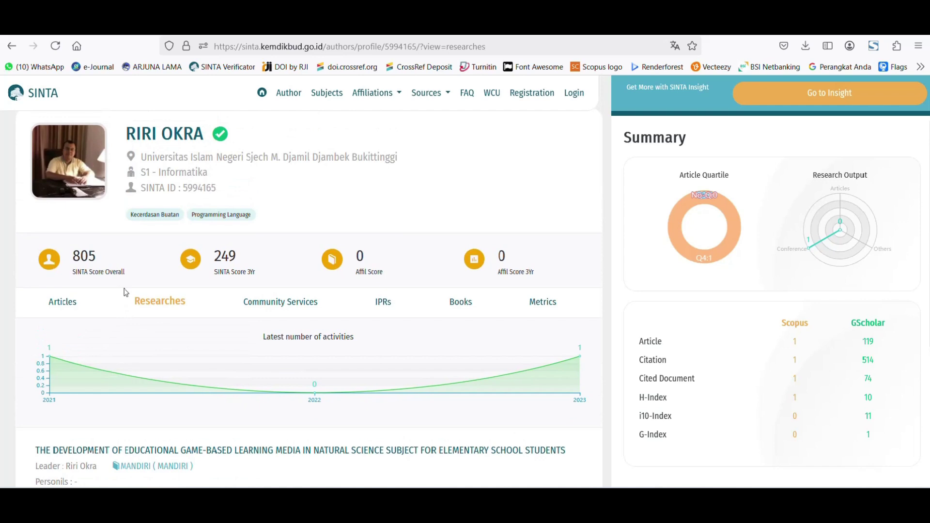
scroll(125, 292, "down", 3)
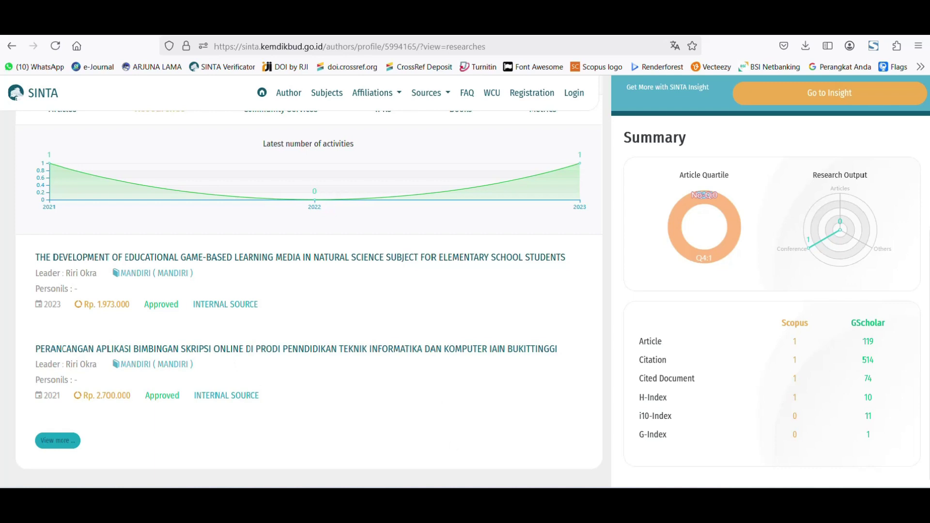
- Switch to the Notepad notes and highlight point 1 about filling in the research and community-service data template
mouse_move(415, 485)
left_click(413, 435)
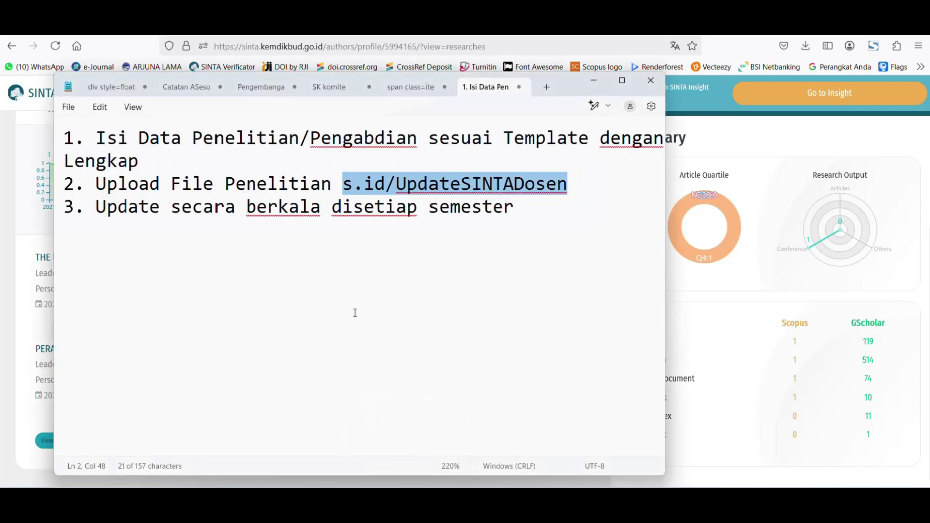
left_click_drag(143, 161, 65, 131)
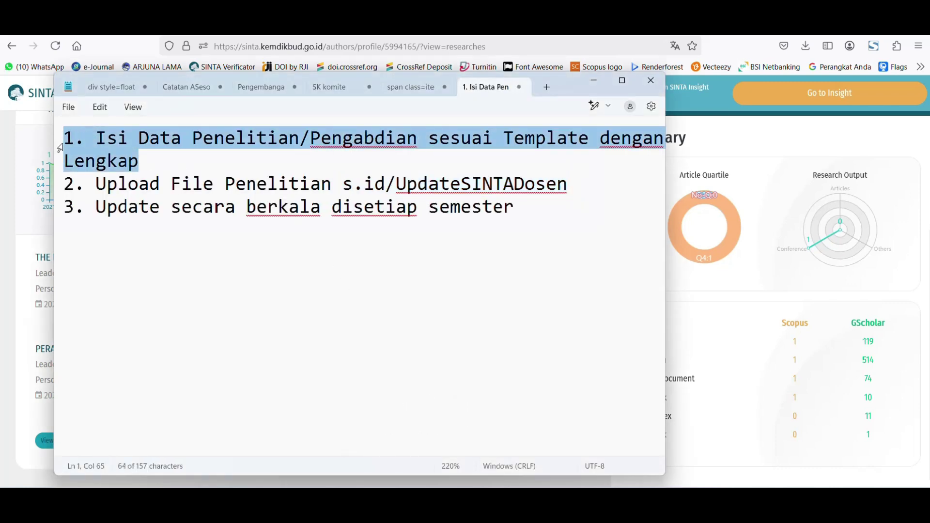
left_click(65, 189)
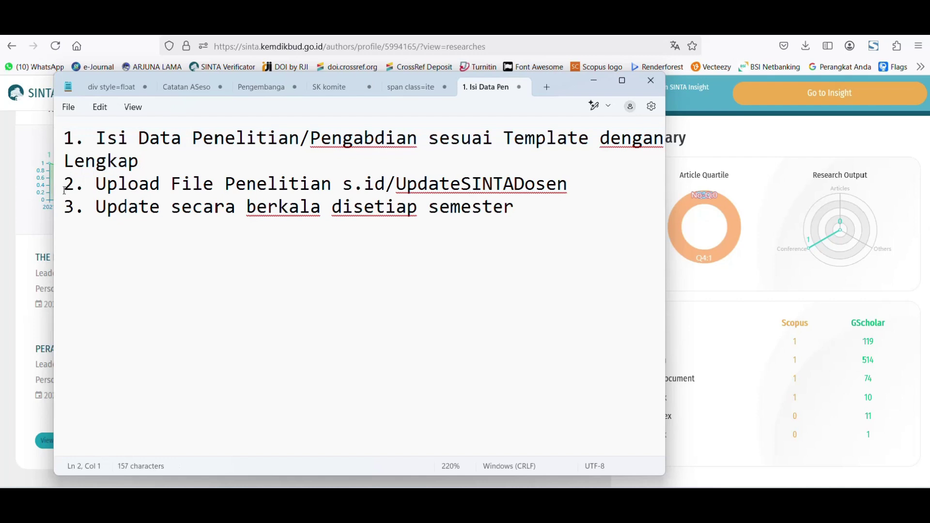
- Add "/Pengabdian" after "Upload File Penelitian" in point 2 of the notes, and select the link s.id/UpdateSINTADosen
left_click_drag(332, 137, 306, 153)
key("ctrl+c")
left_click(331, 184)
key("ctrl+v")
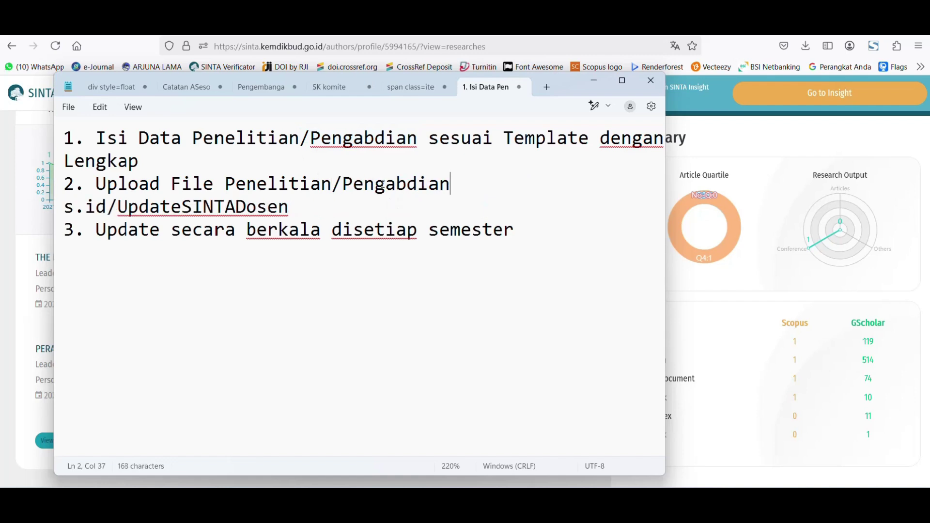
left_click_drag(290, 207, 46, 210)
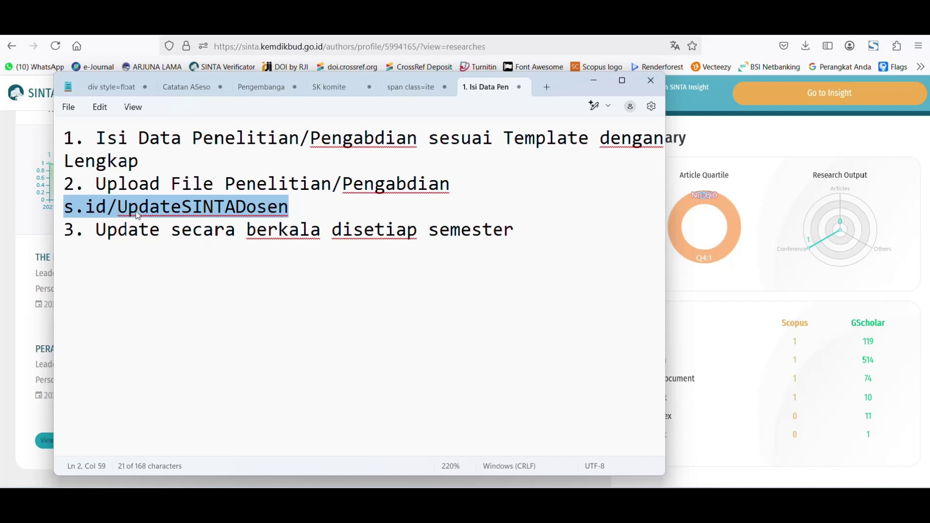
- Switch to the contoh_upload_pengab workbook and examine numbered entries 1 and 2 and the empty entry row 3
left_click(681, 500)
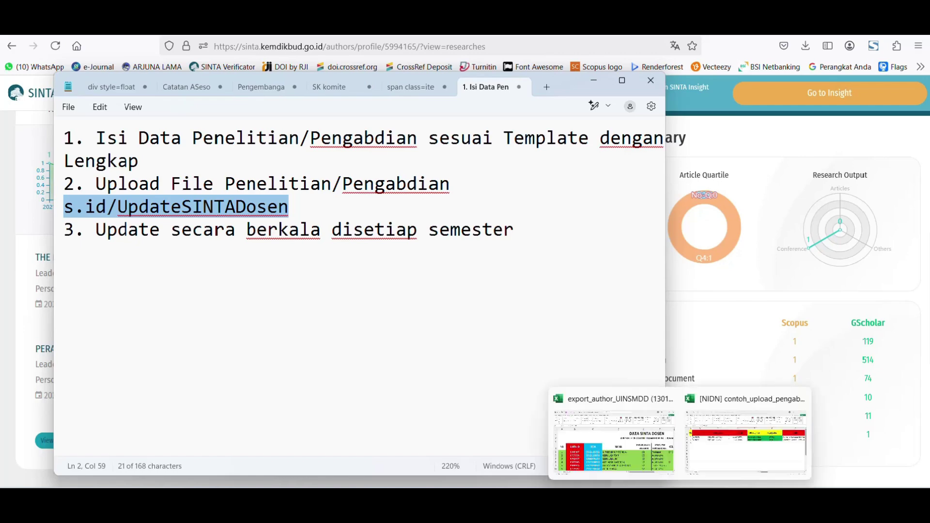
left_click(718, 454)
left_click(357, 267)
left_click_drag(43, 198, 40, 219)
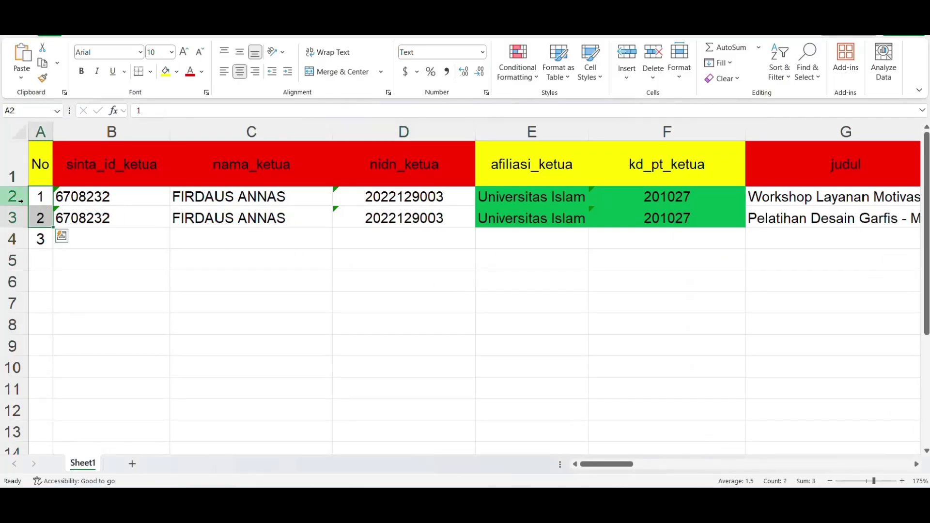
left_click(44, 239)
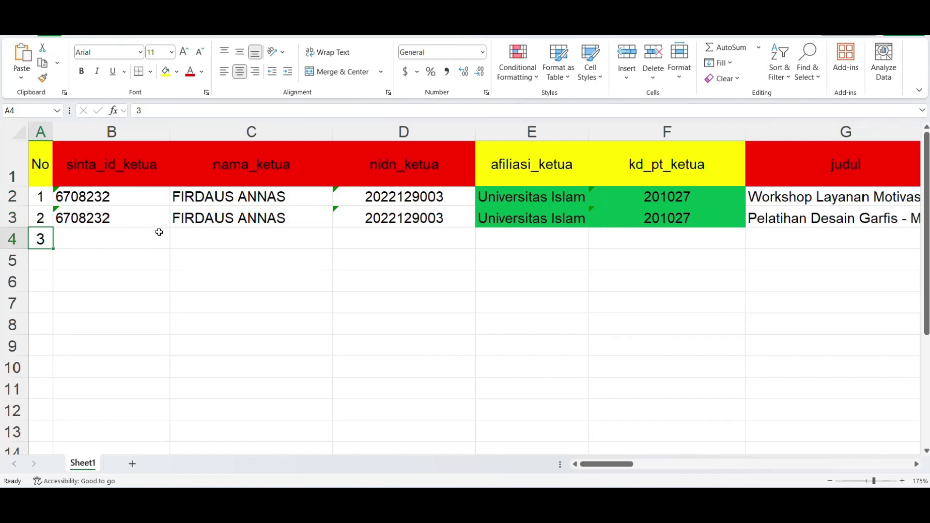
left_click(12, 238)
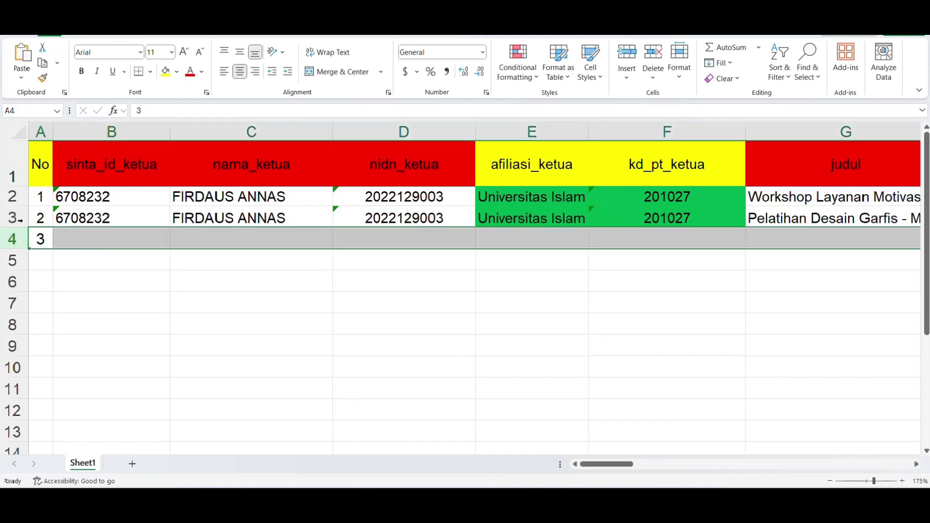
left_click(145, 250)
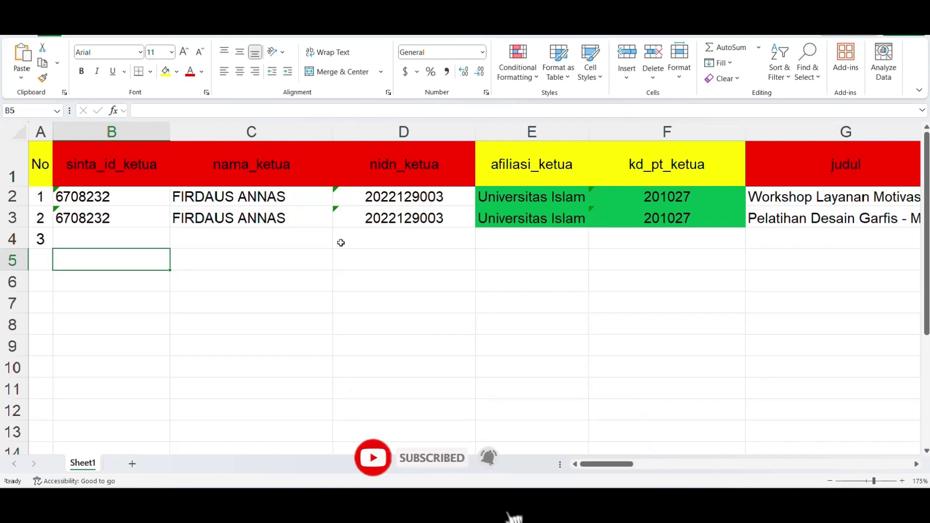
- Highlight the completed rows 2 and 3, the numbering in A2:A4, and the whole data area in rows 1 to 6
mouse_move(10, 196)
left_mouse_down()
mouse_move(19, 278)
mouse_move(15, 212)
left_mouse_up()
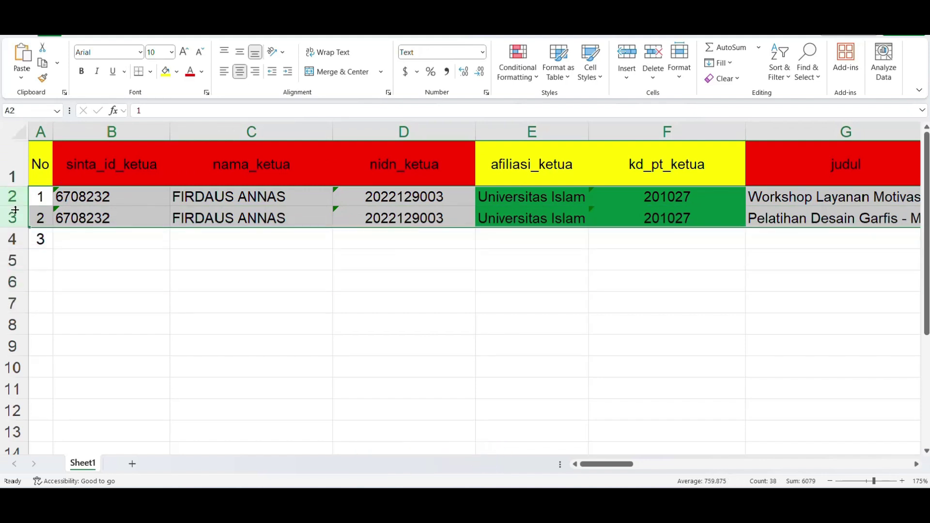
left_click(104, 261)
left_click(100, 241)
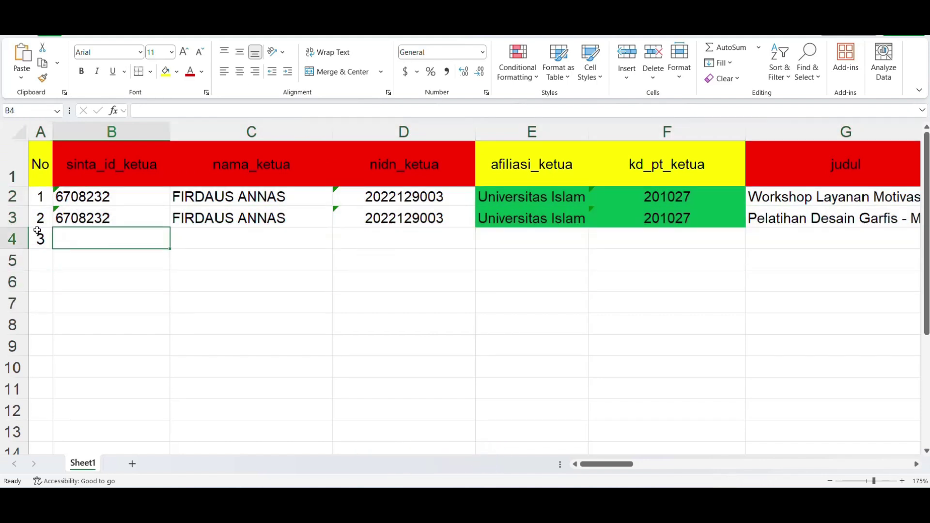
left_click(39, 238)
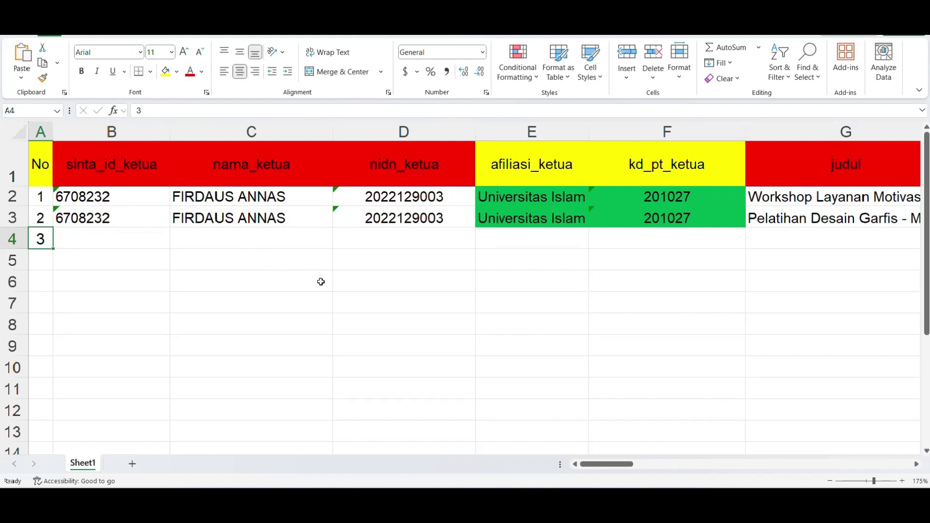
left_click_drag(43, 198, 47, 241)
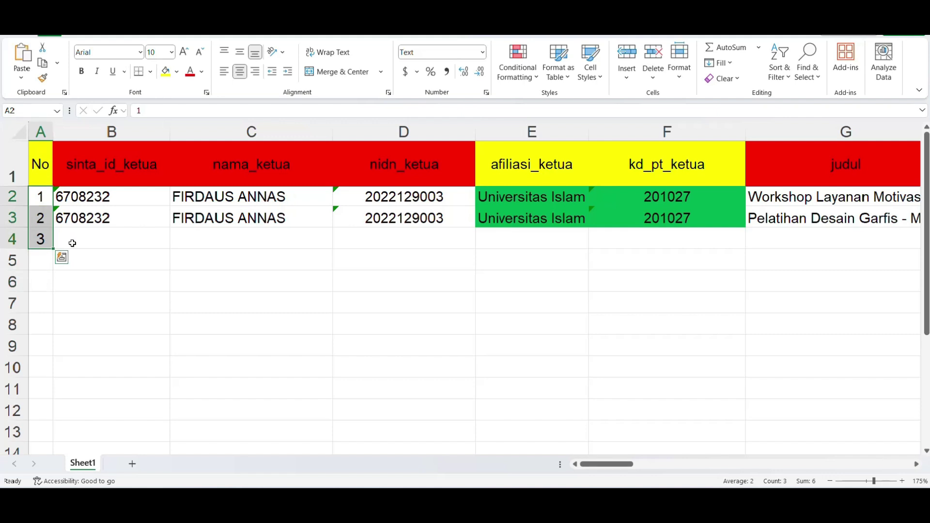
left_click(97, 254)
left_click_drag(44, 195, 10, 146)
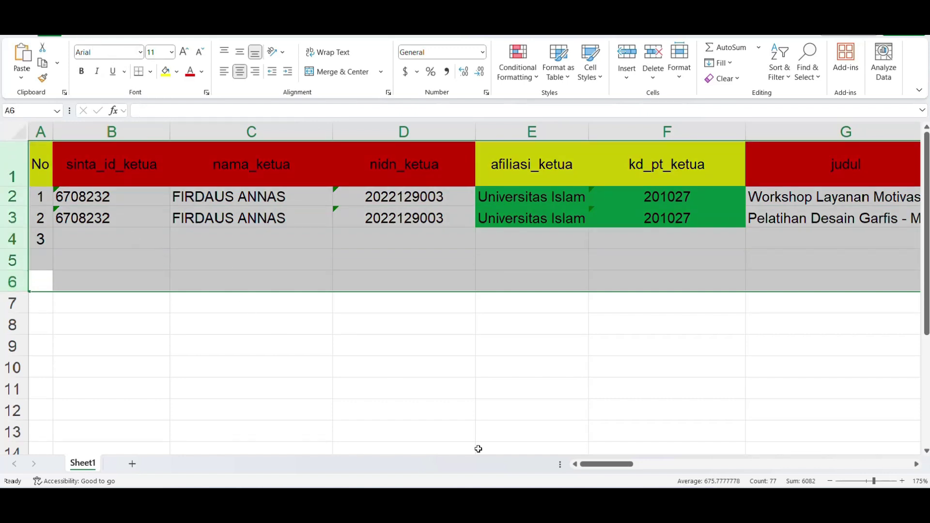
- Switch back to the Notepad notes and highlight the upload link s.id/UpdateSINTADosen in point 2
mouse_move(520, 507)
mouse_move(412, 506)
left_click(412, 453)
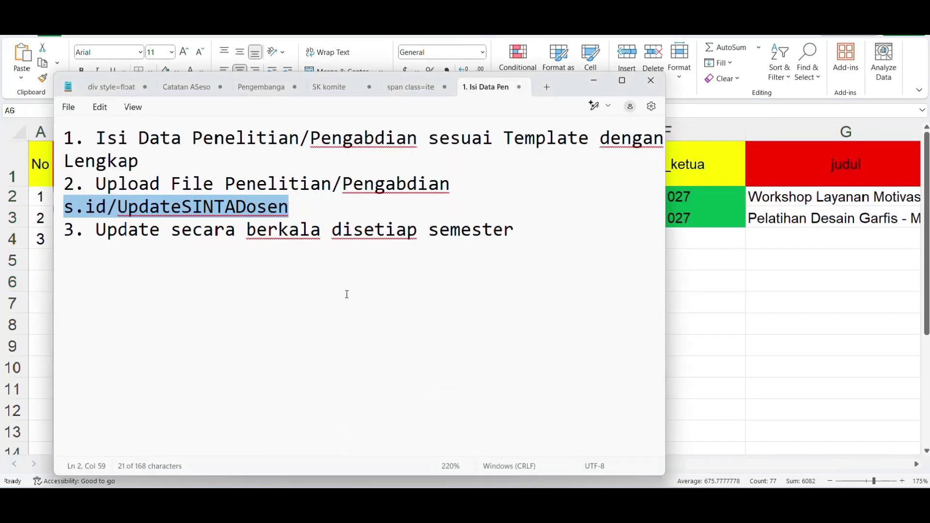
left_click(290, 215)
left_click_drag(290, 211, 59, 215)
- Switch to the Upload Data Penelitian dan Pengabdian SINTA form, focus its NIDN field, and check the leader data in the contoh_upload_pengab workbook
key("alt+Tab")
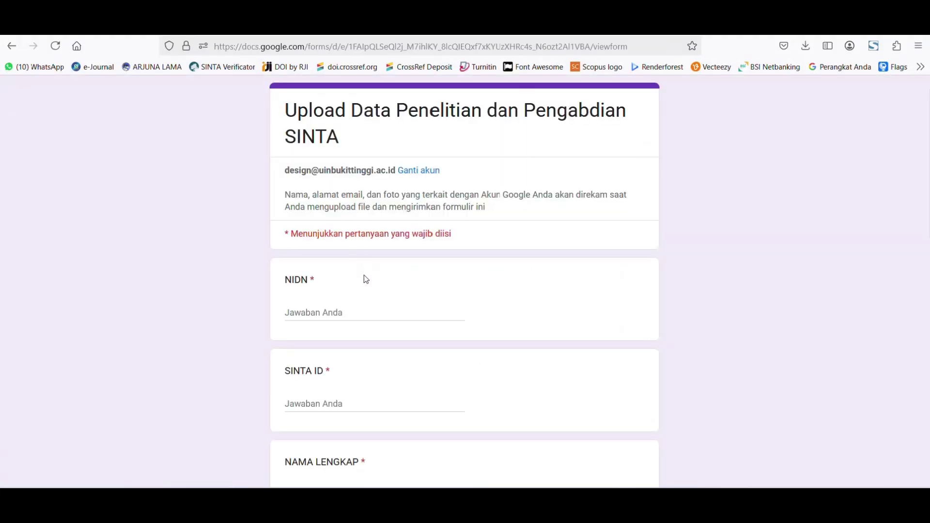
scroll(364, 274, "down", 1)
left_click(322, 247)
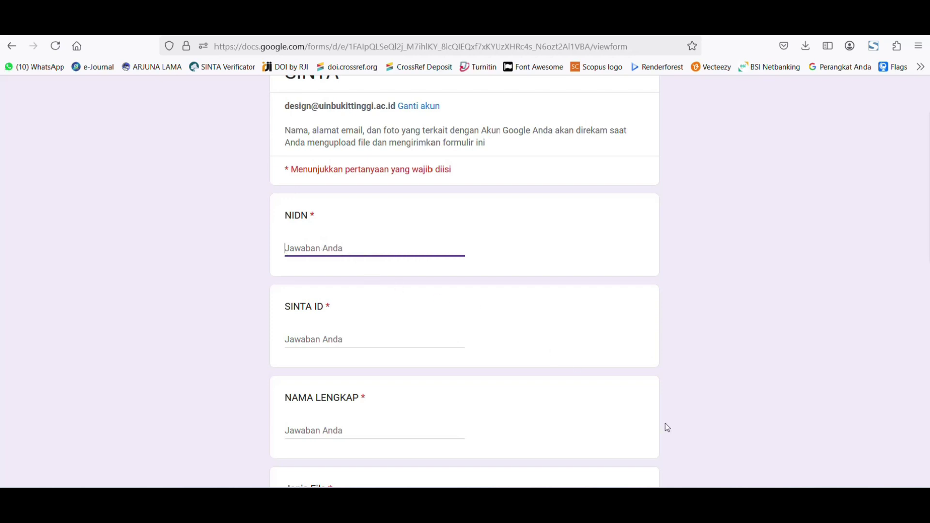
left_click(691, 499)
mouse_move(683, 484)
left_click(725, 456)
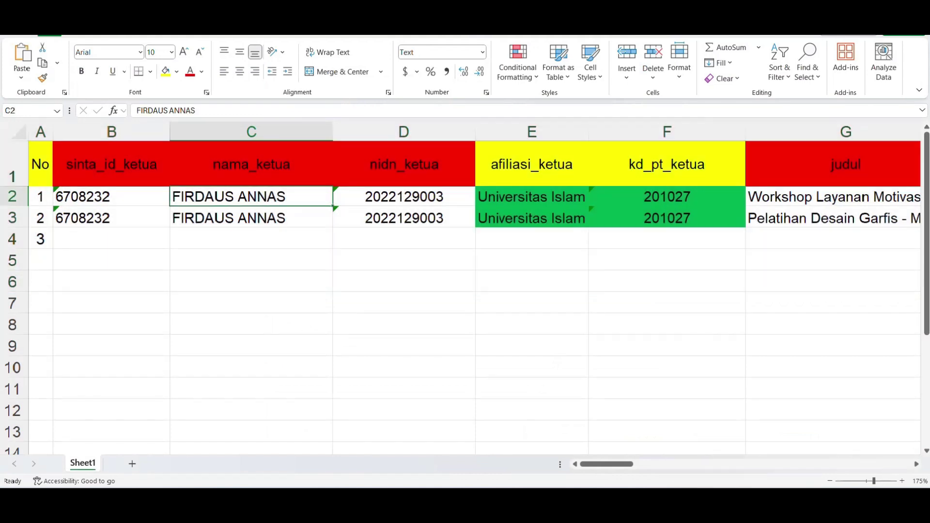
- Switch back to the SINTA upload form and go through its NIDN, SINTA ID and NAMA LENGKAP fields
mouse_move(422, 485)
left_click(371, 446)
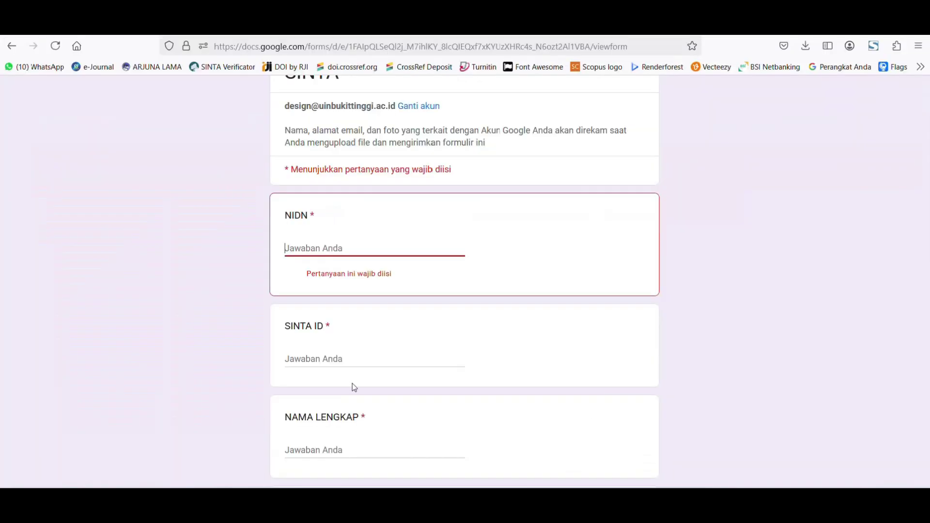
scroll(319, 227, "down", 1)
scroll(320, 230, "down", 1)
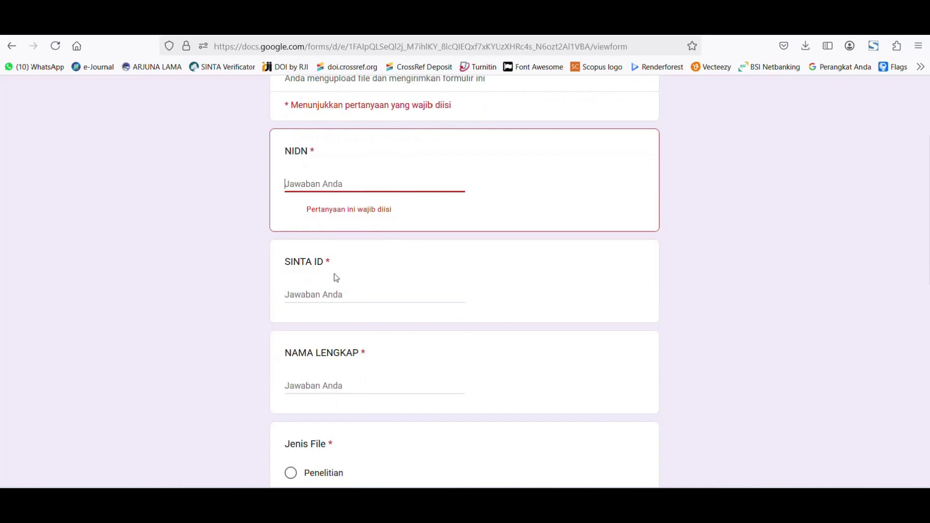
left_click(331, 293)
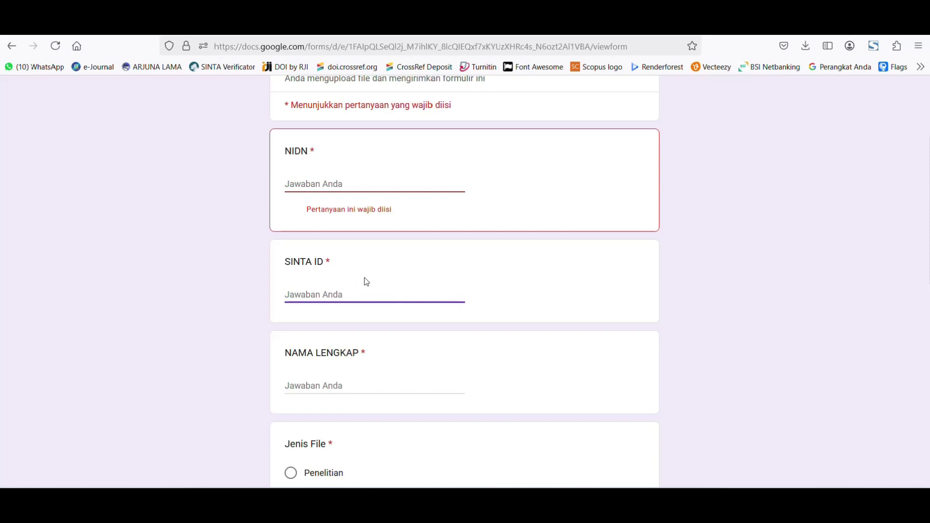
scroll(366, 282, "down", 1)
left_click_drag(285, 198, 346, 211)
scroll(345, 211, "down", 1)
left_click(300, 276)
scroll(68, 282, "down", 2)
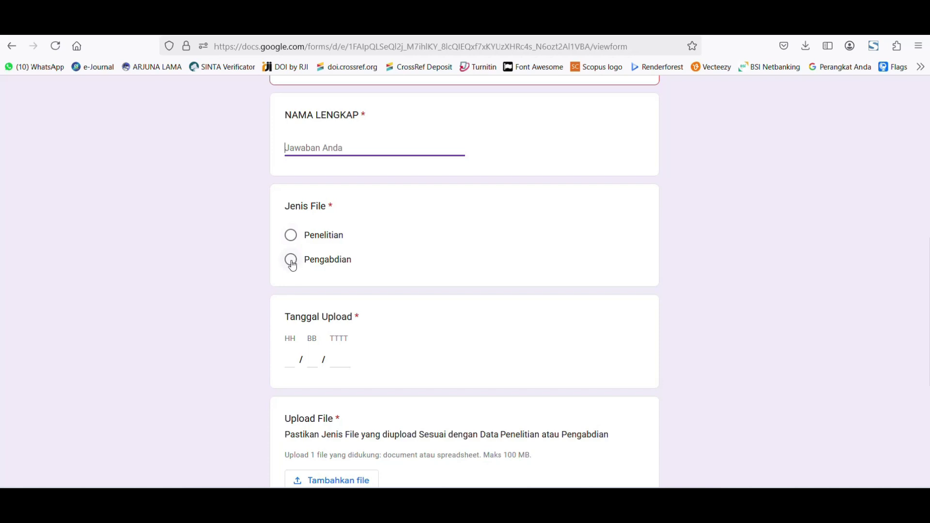
- Demonstrate the Jenis File options by choosing Pengabdian and then Penelitian, and focus the day field of Tanggal Upload
left_click(216, 282)
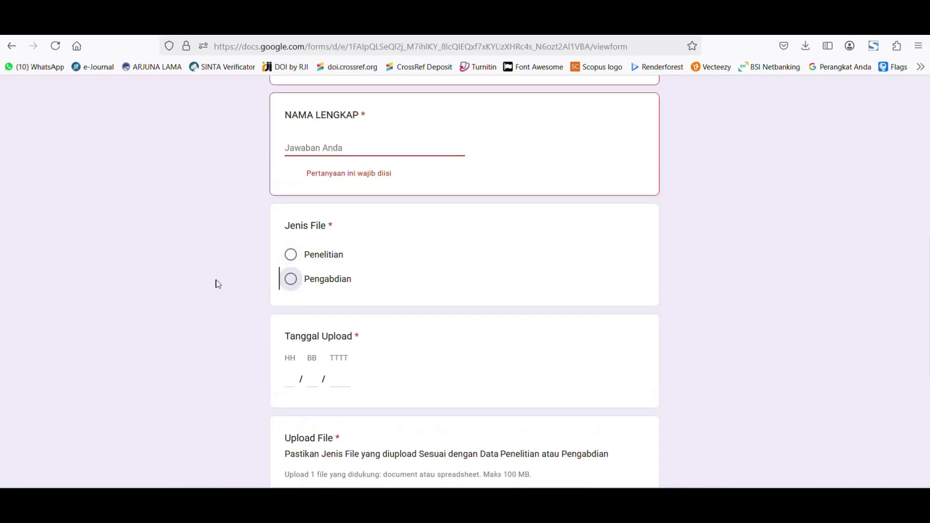
scroll(203, 270, "down", 2)
left_click(296, 153)
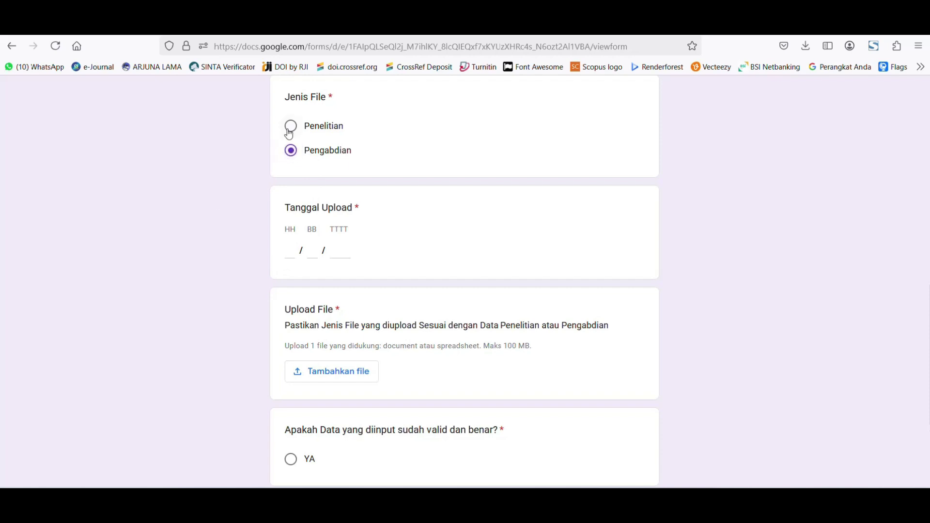
left_click(289, 130)
scroll(257, 227, "down", 2)
left_click(293, 188)
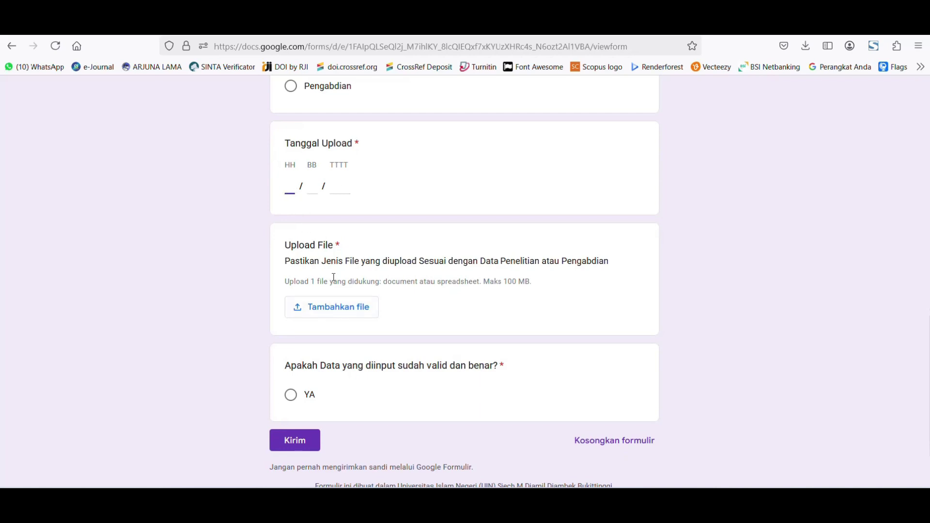
- Examine the Upload File instructions, glance at the example workbook, and open the form's file upload dialog
scroll(321, 225, "down", 2)
left_click_drag(287, 187, 512, 221)
left_click(513, 289)
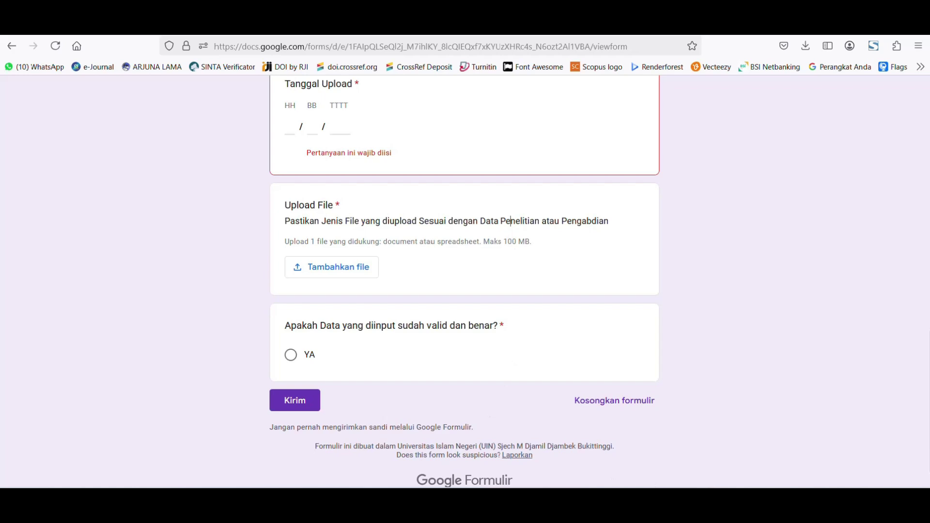
left_click(753, 438)
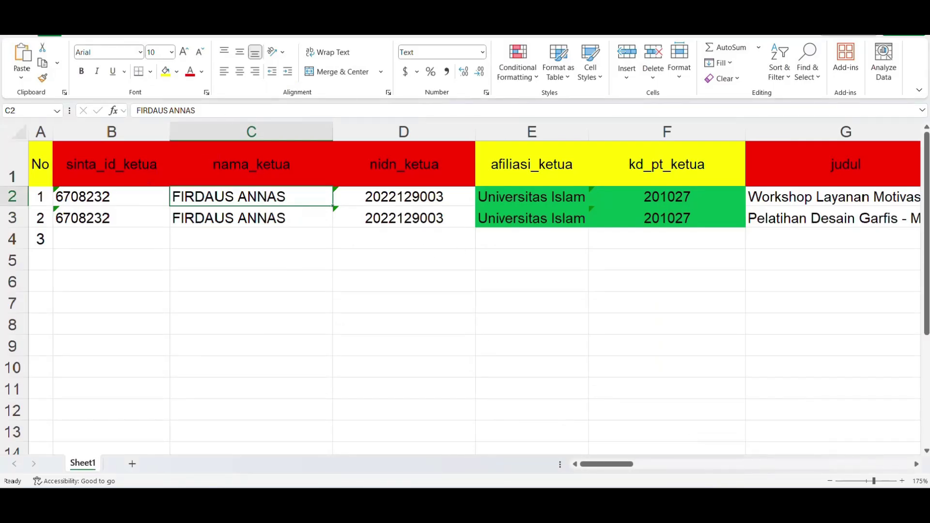
left_click(377, 426)
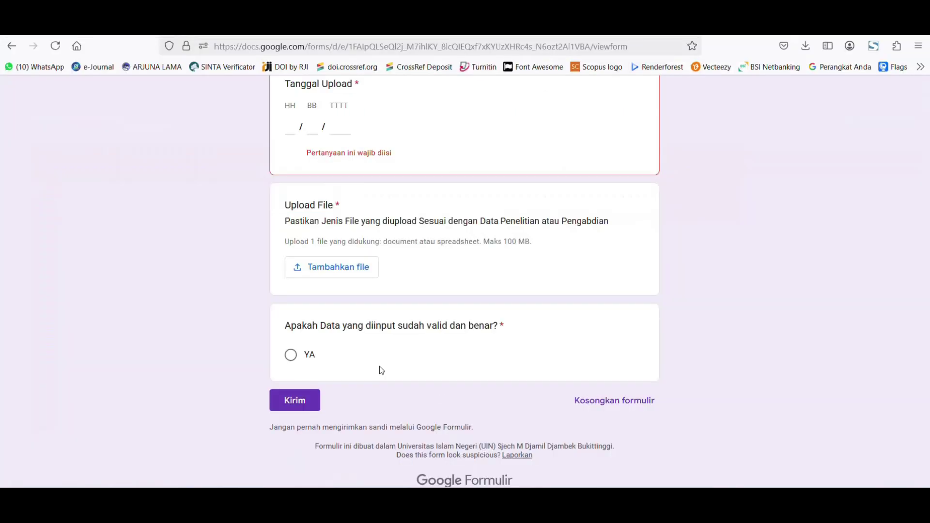
left_click(335, 268)
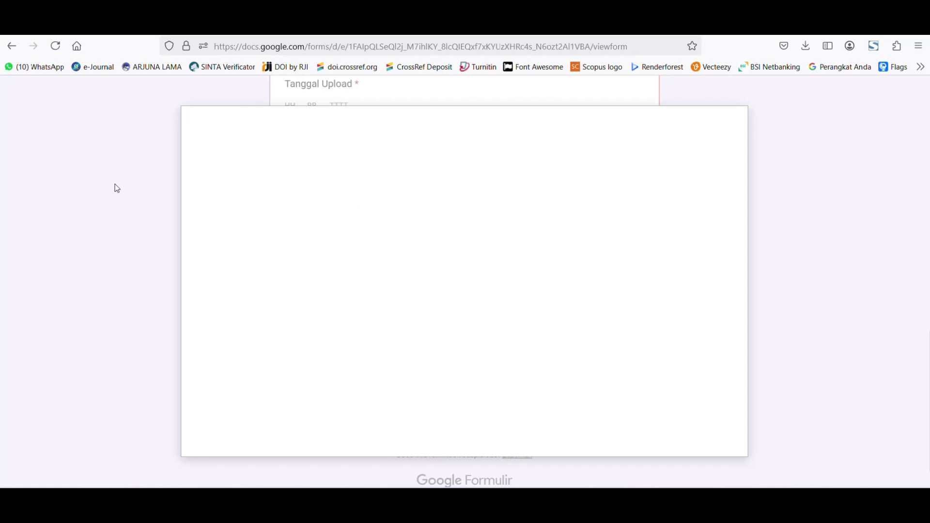
- Reload the upload form and review its fields down to the data-validity question and the Kirim option
left_click(57, 46)
scroll(381, 255, "down", 5)
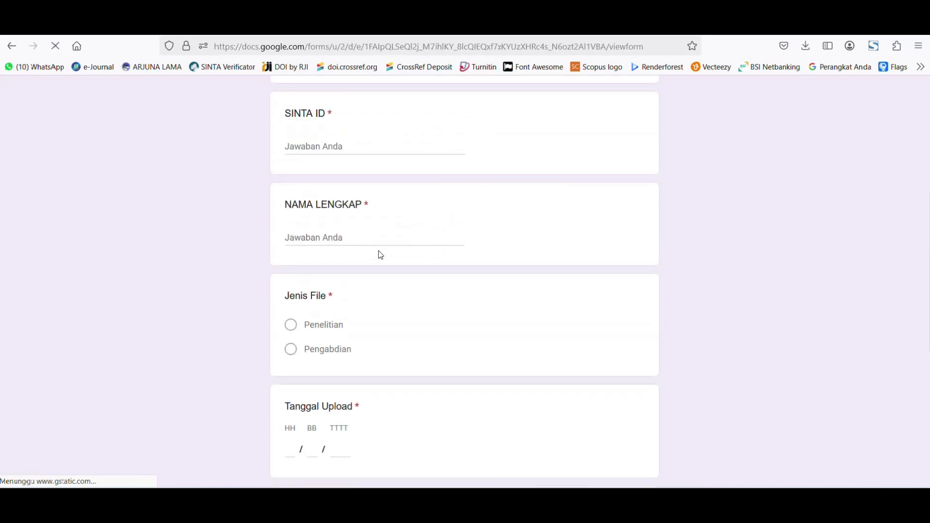
scroll(381, 255, "down", 4)
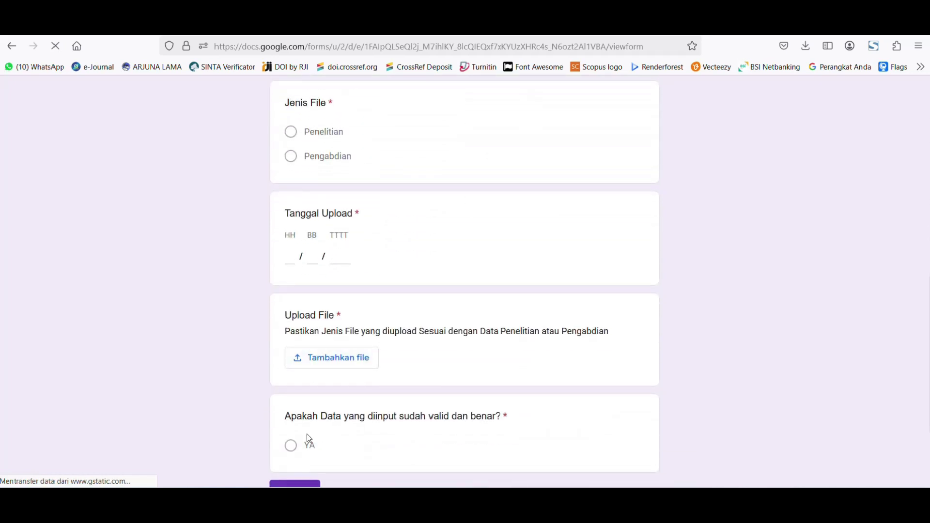
scroll(321, 251, "down", 3)
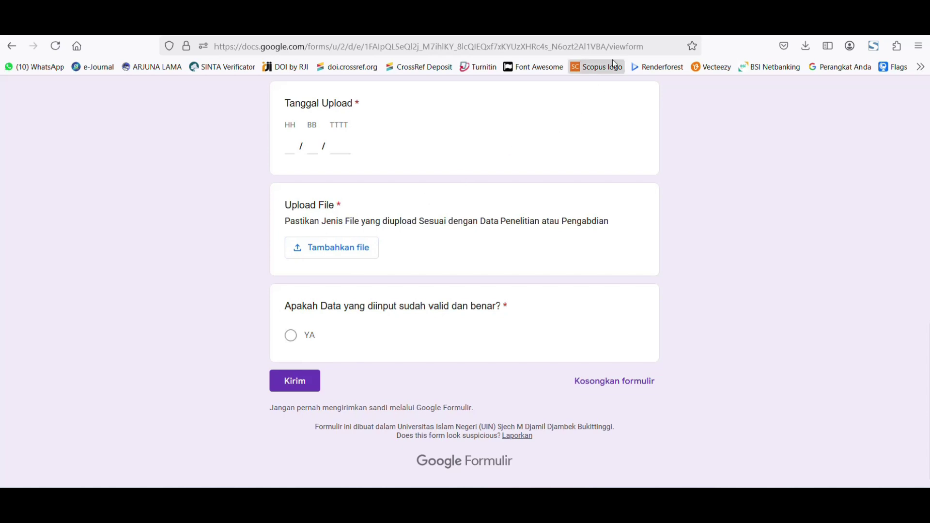
- Switch to the SINTA author profile, check its profile details, and reload the Researches list
left_click(499, 52)
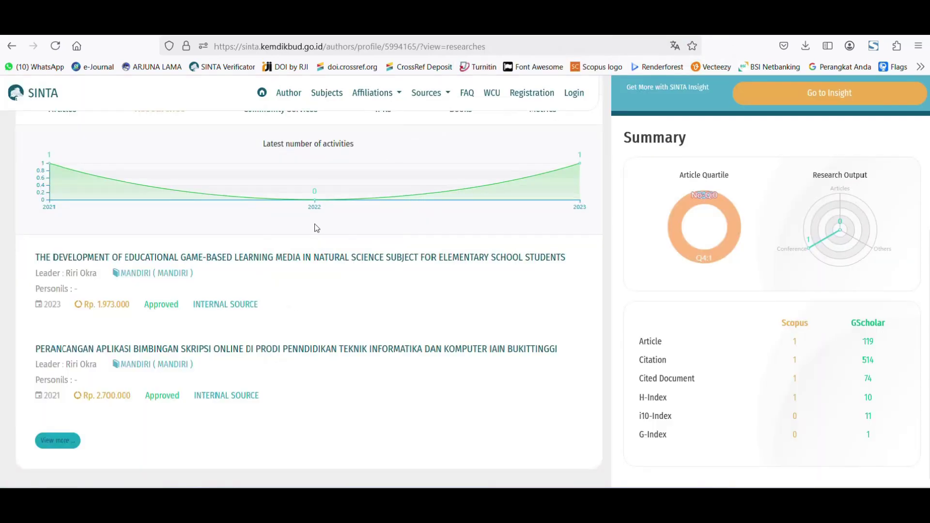
scroll(238, 234, "up", 5)
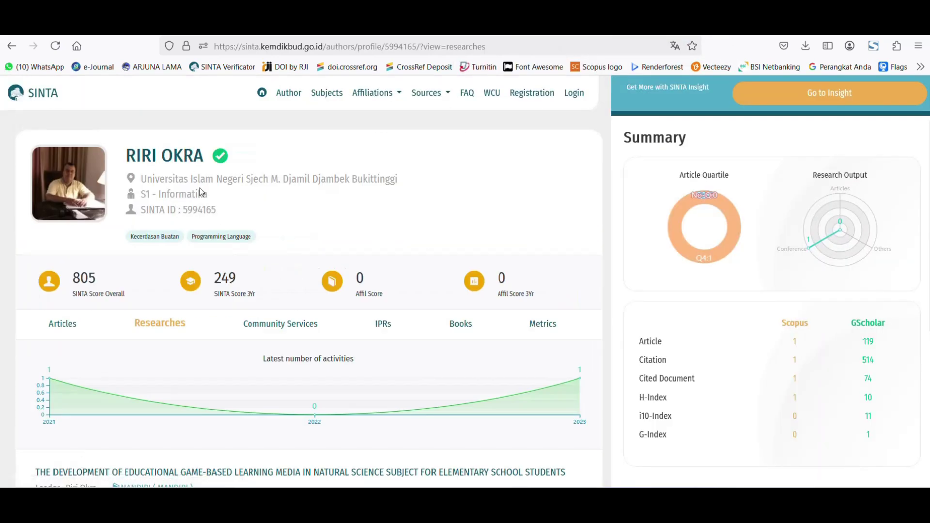
scroll(202, 196, "down", 4)
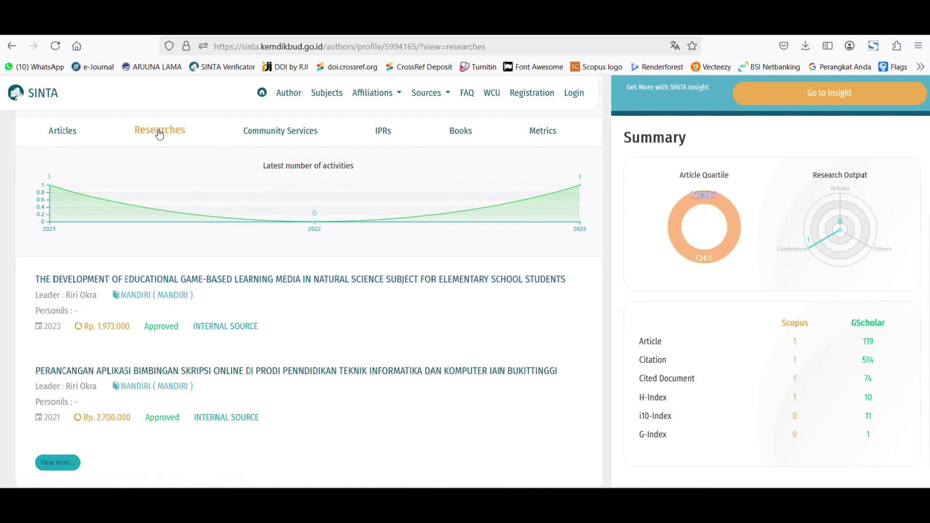
scroll(196, 196, "up", 4)
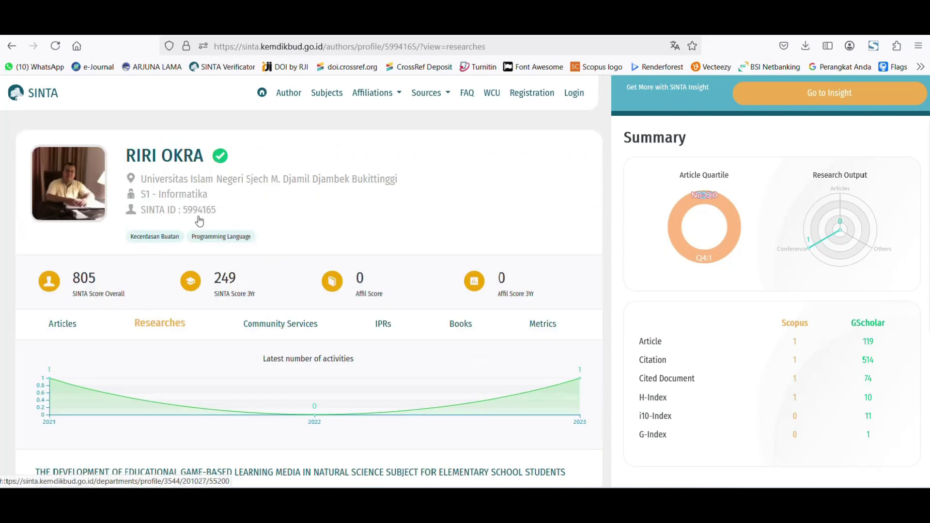
scroll(196, 222, "down", 3)
left_click(150, 195)
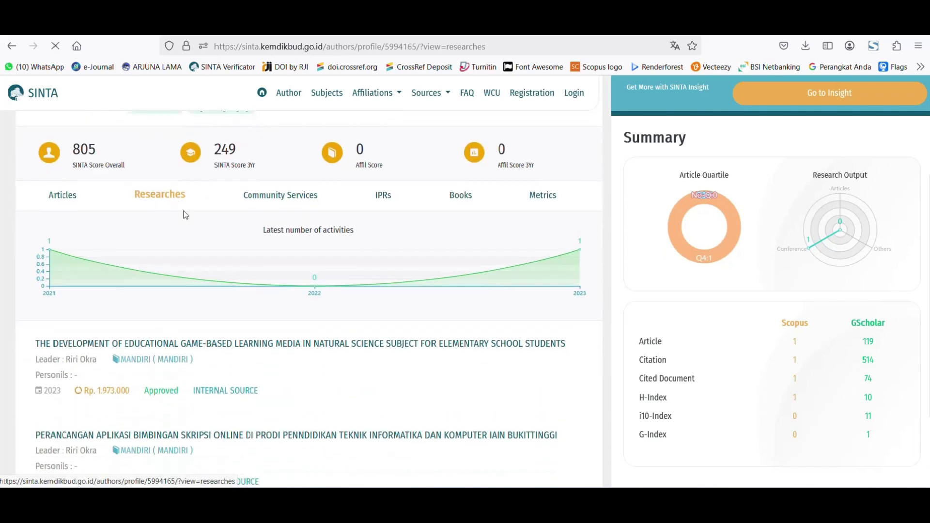
left_click(172, 196)
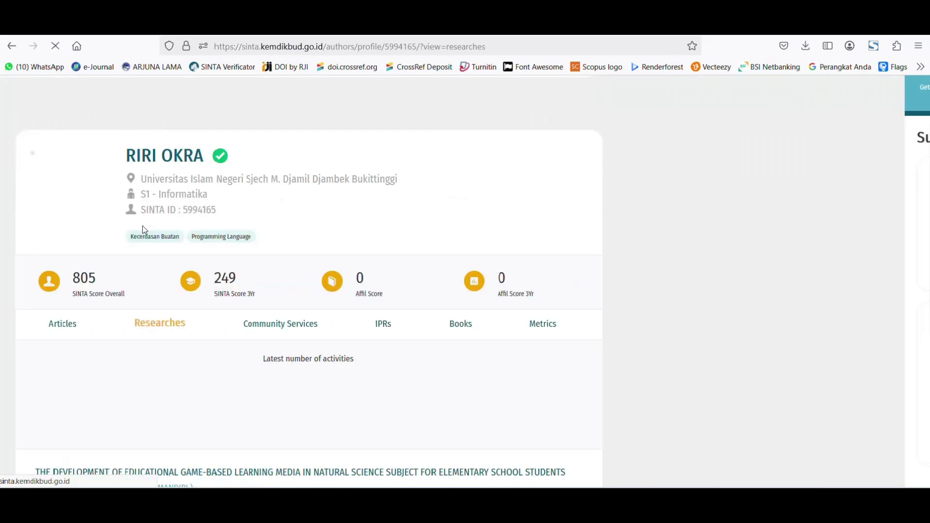
- Highlight the titles of the 2021 and 2023 research entries in the author's Researches list
scroll(144, 227, "down", 5)
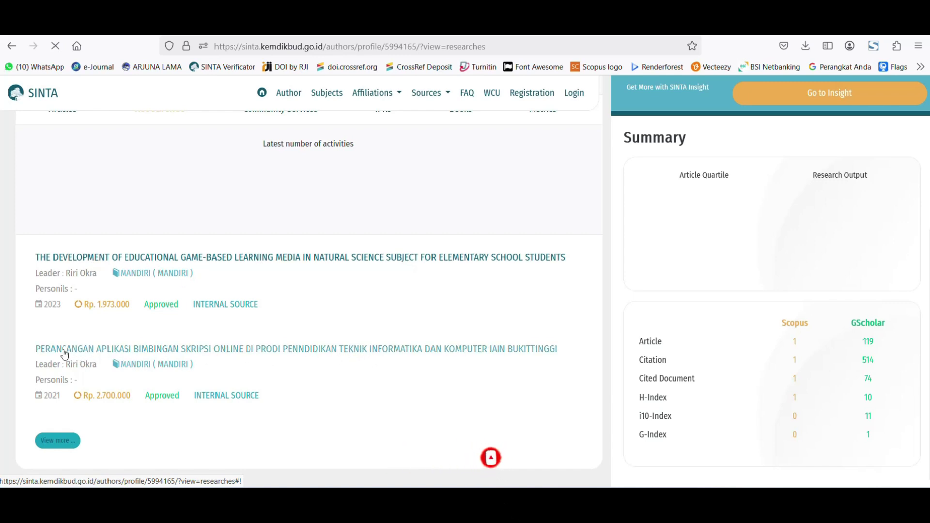
mouse_move(36, 350)
left_mouse_down()
mouse_move(515, 363)
mouse_move(561, 356)
mouse_move(237, 350)
mouse_move(43, 360)
mouse_move(40, 352)
left_mouse_up()
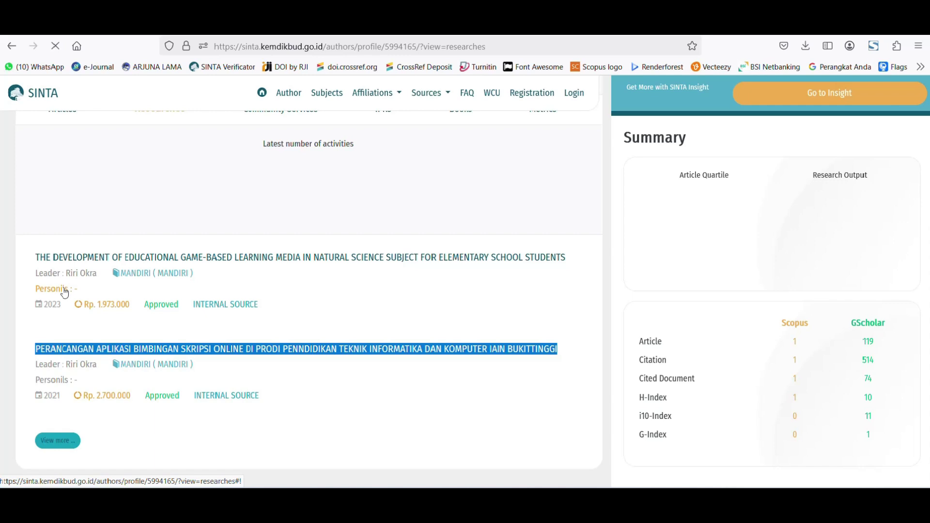
left_click_drag(21, 258, 576, 257)
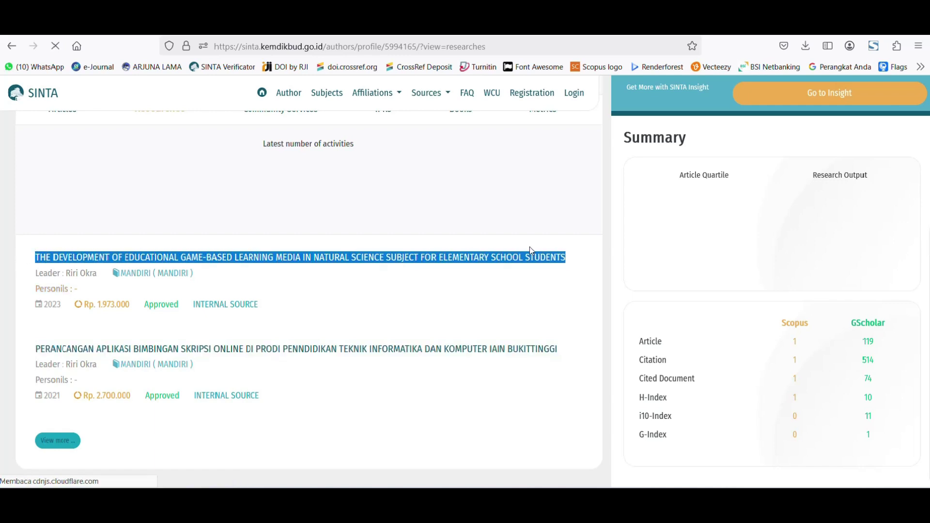
- Open the author's Community Services list and review its entries
scroll(432, 244, "up", 3)
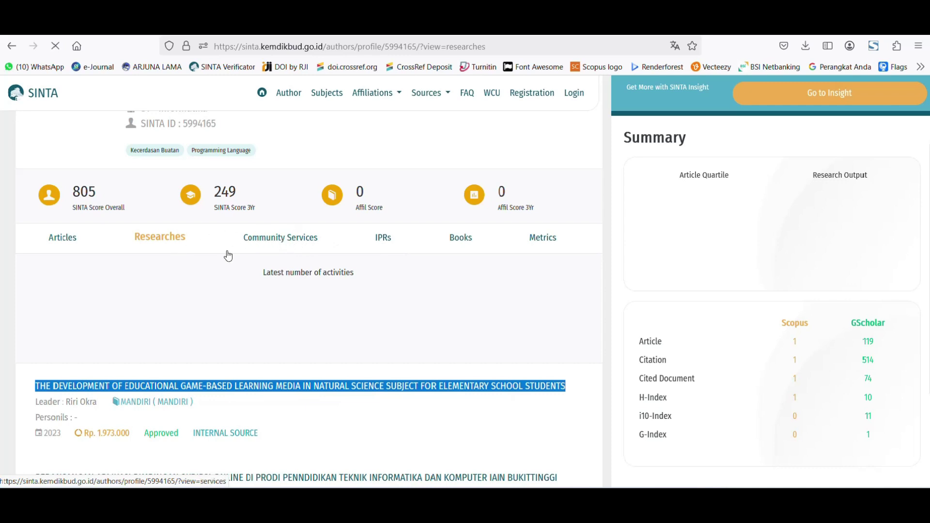
left_click(297, 238)
scroll(276, 326, "down", 5)
scroll(110, 252, "down", 8)
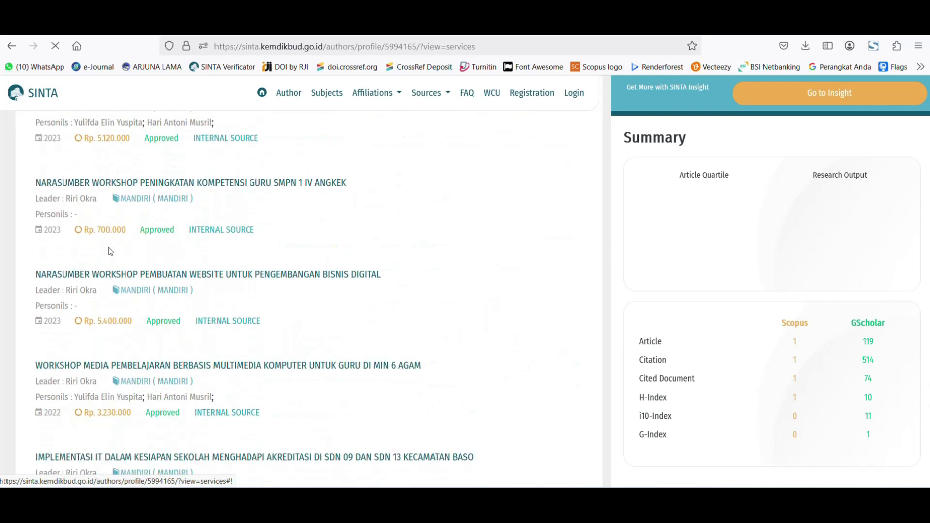
scroll(110, 251, "down", 4)
scroll(91, 277, "up", 15)
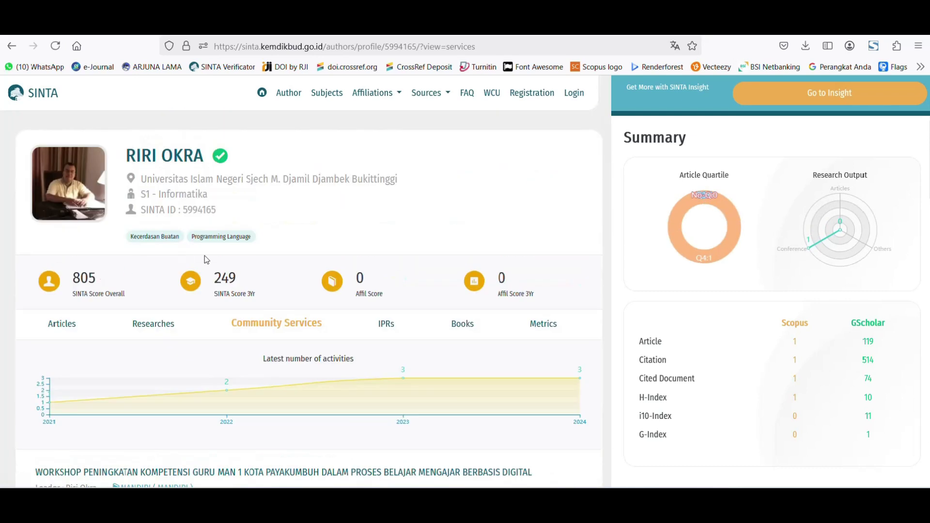
- Open the SINTA Affiliations directory and search it for BUKITTINGGI
left_click(372, 93)
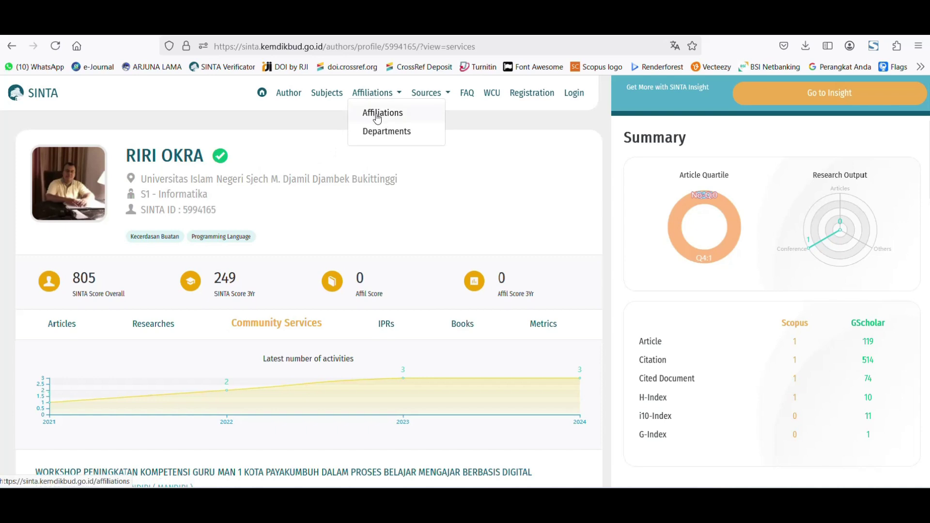
left_click(378, 116)
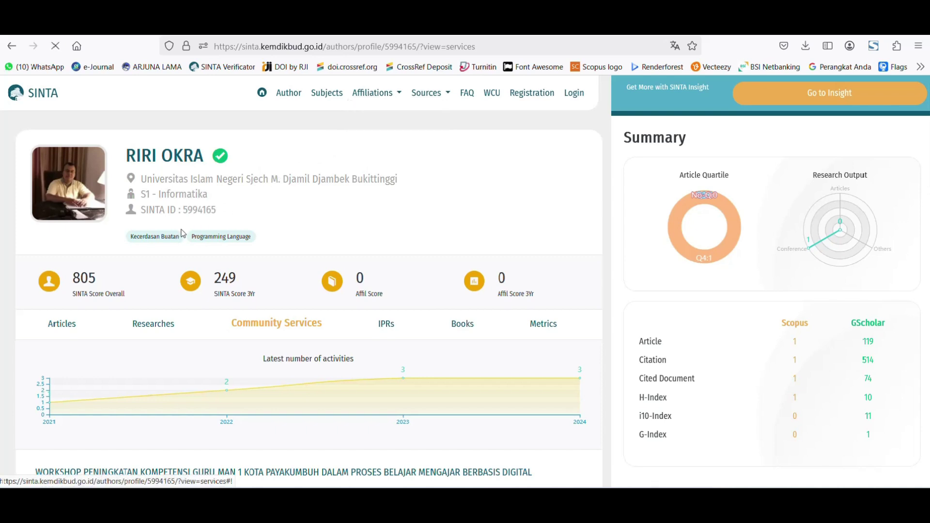
left_click(380, 97)
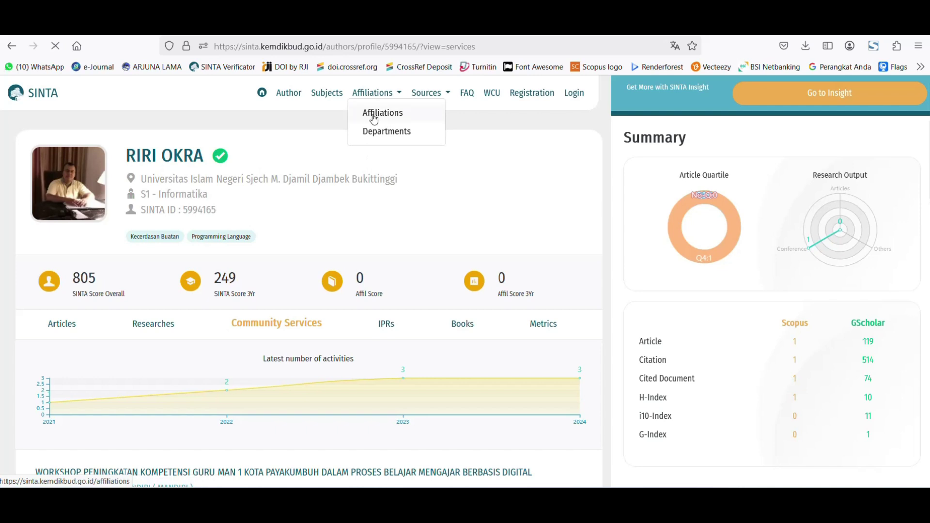
left_click(375, 115)
left_click(338, 146)
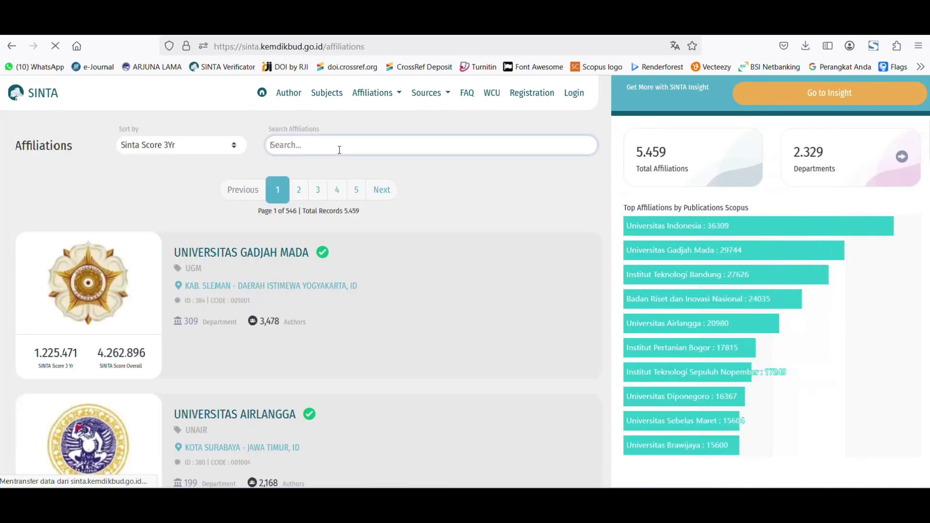
left_click(318, 186)
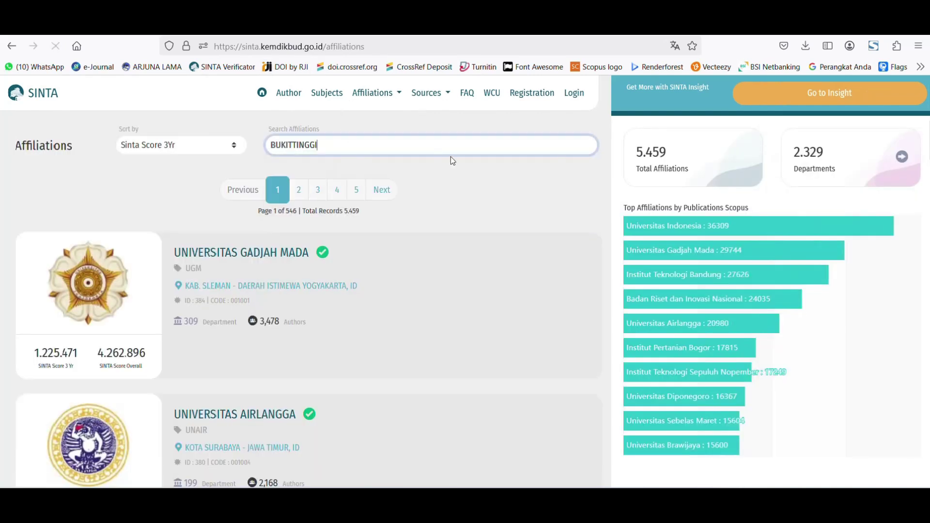
key("Return")
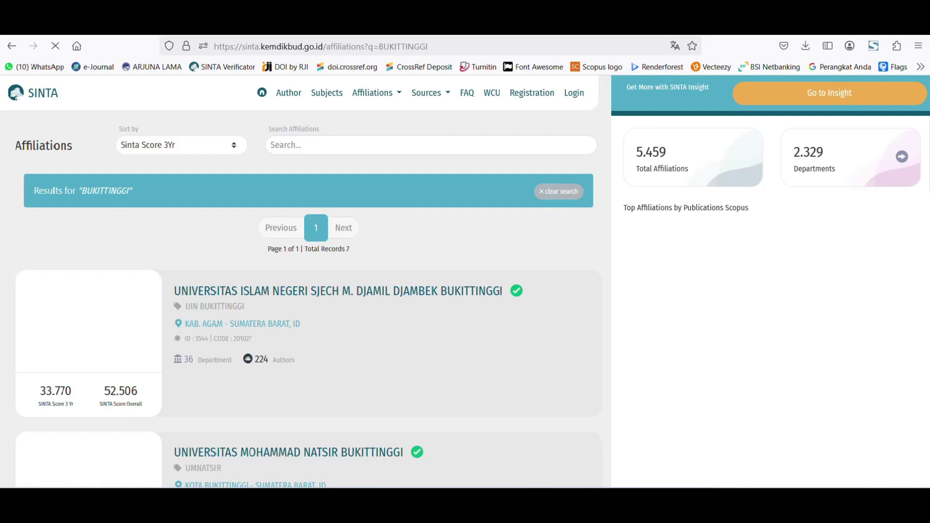
- View the author list of Universitas Islam Negeri Sjech M. Djamil Djambek Bukittinggi and open the university's affiliation profile
scroll(236, 200, "up", 5)
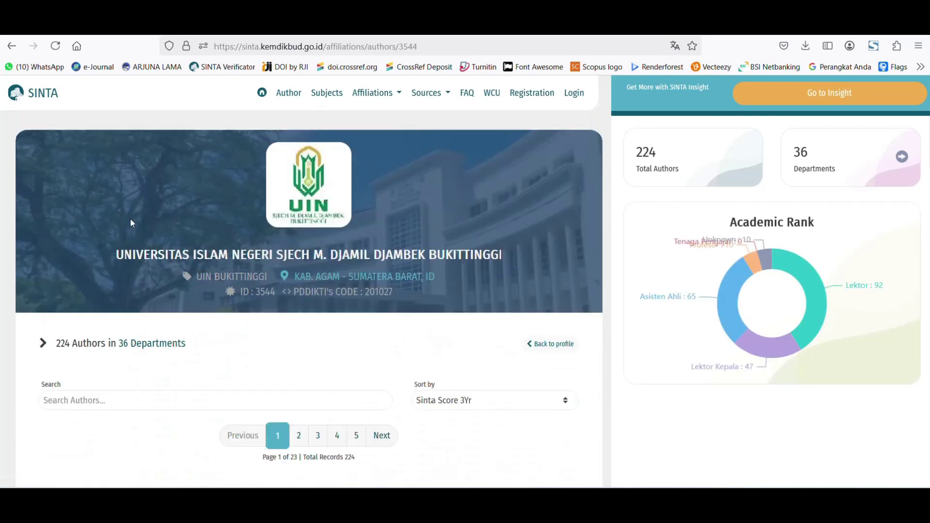
scroll(145, 281, "down", 3)
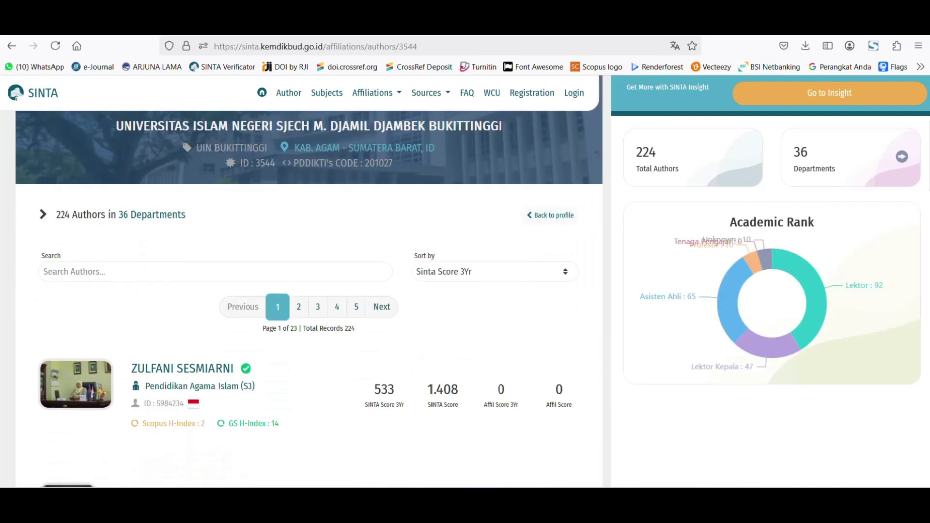
left_click(516, 127)
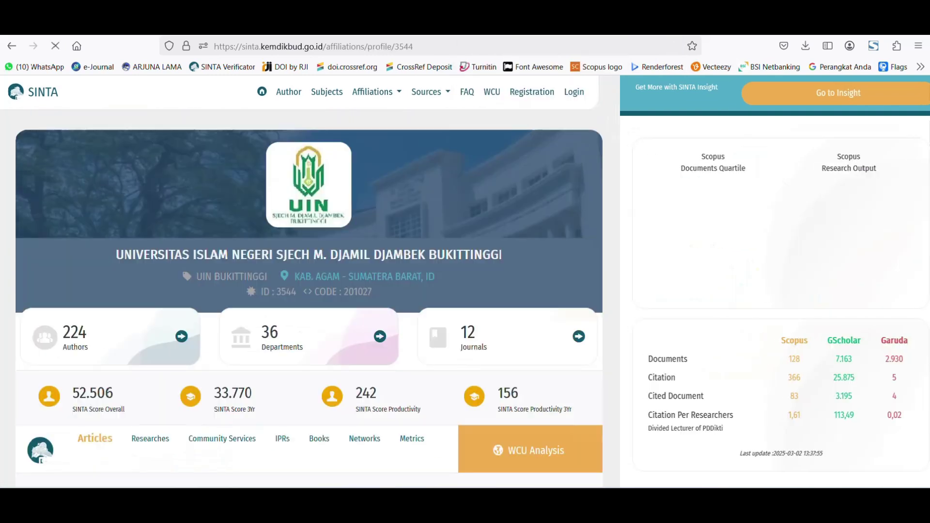
- Highlight the university's author count on its affiliation profile, and return to the author list to review the first page
double_click(69, 332)
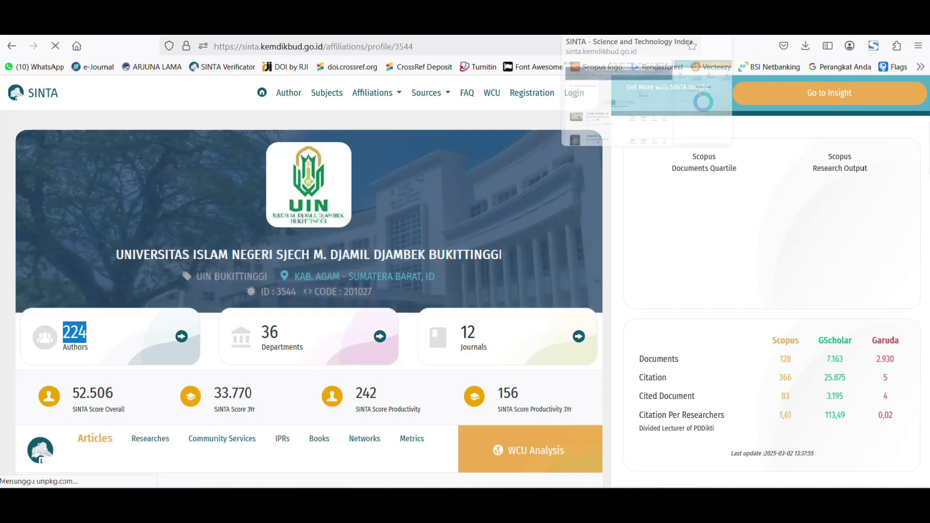
key("alt+Left")
scroll(87, 362, "down", 15)
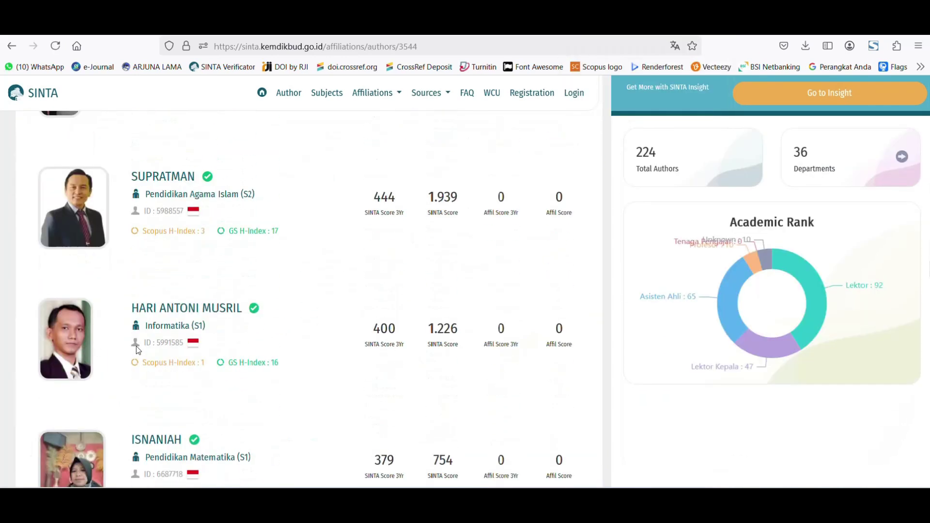
scroll(137, 348, "down", 7)
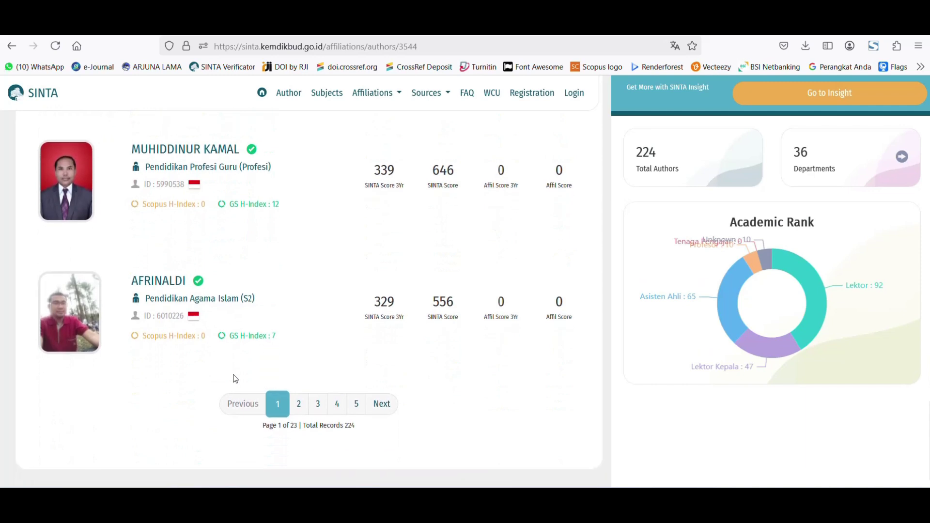
- Review page 2 of the university's author list and highlight the university's name in the page header
left_click(296, 405)
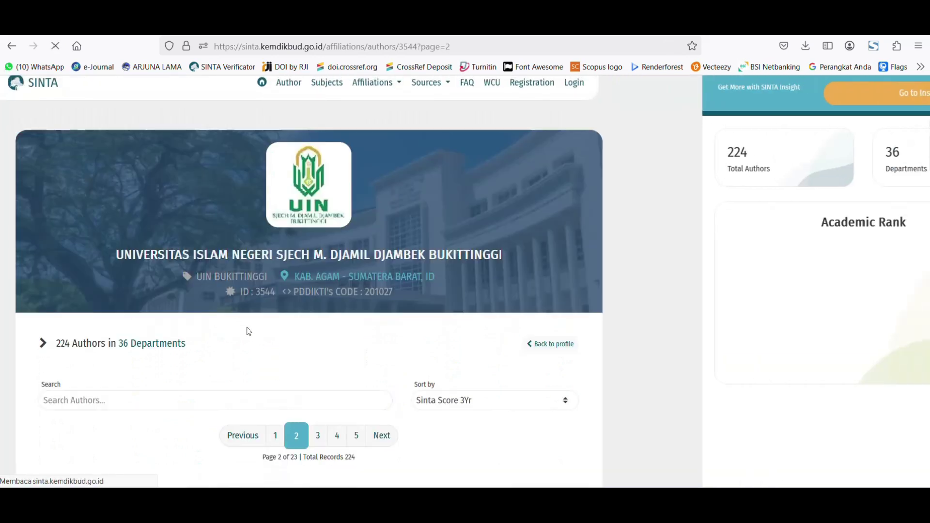
scroll(193, 290, "down", 8)
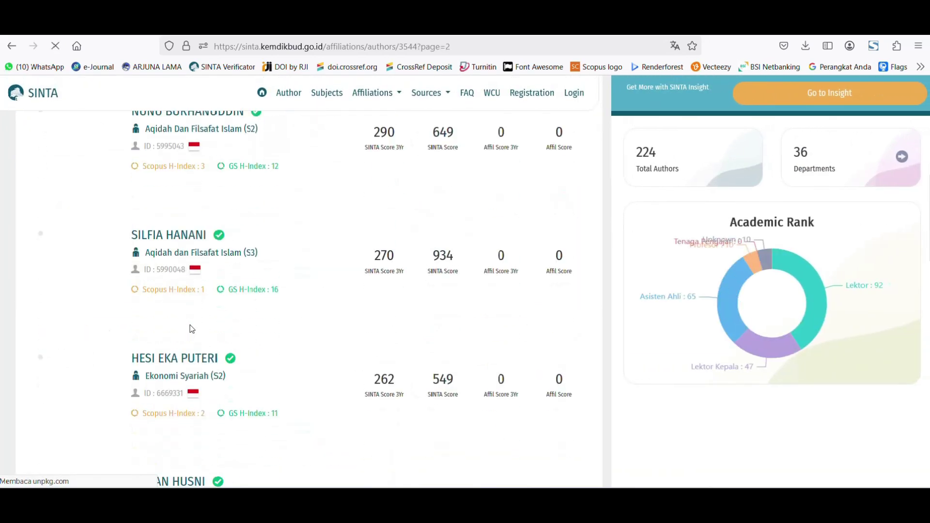
scroll(192, 329, "up", 4)
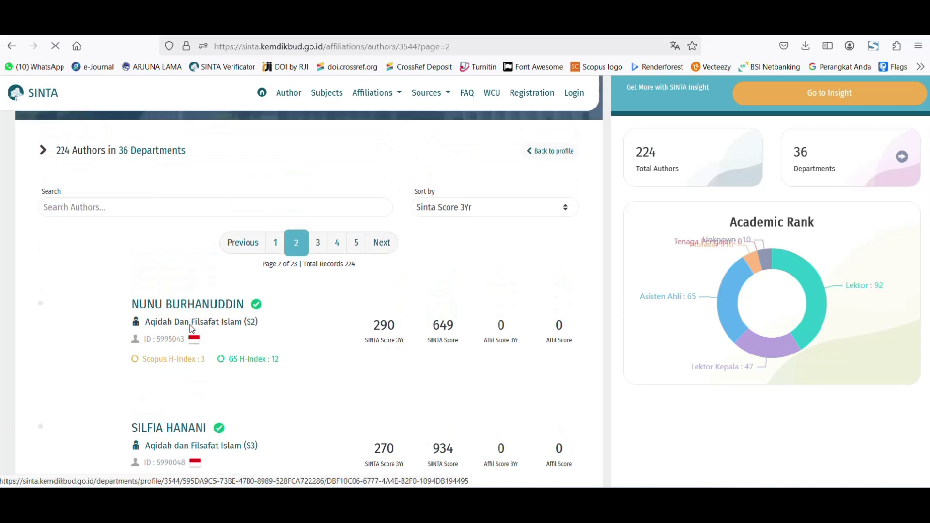
scroll(352, 296, "up", 4)
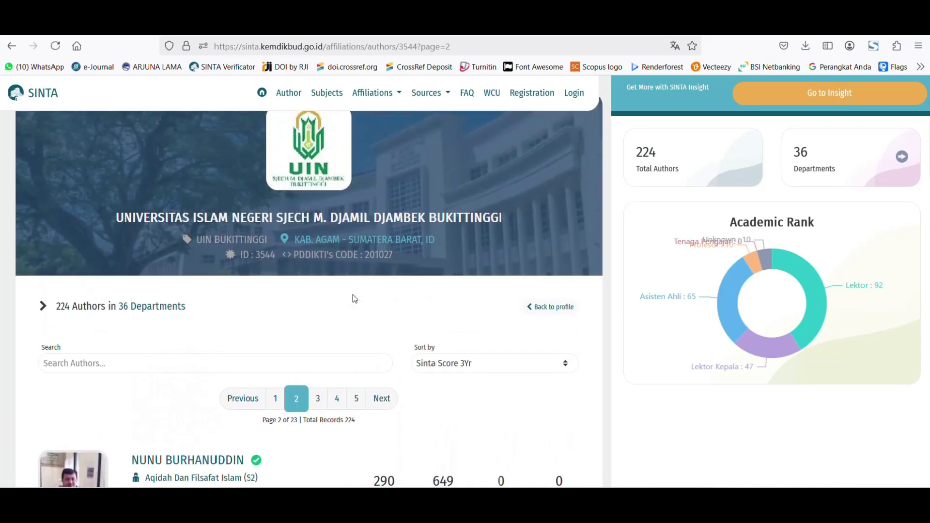
scroll(354, 296, "down", 4)
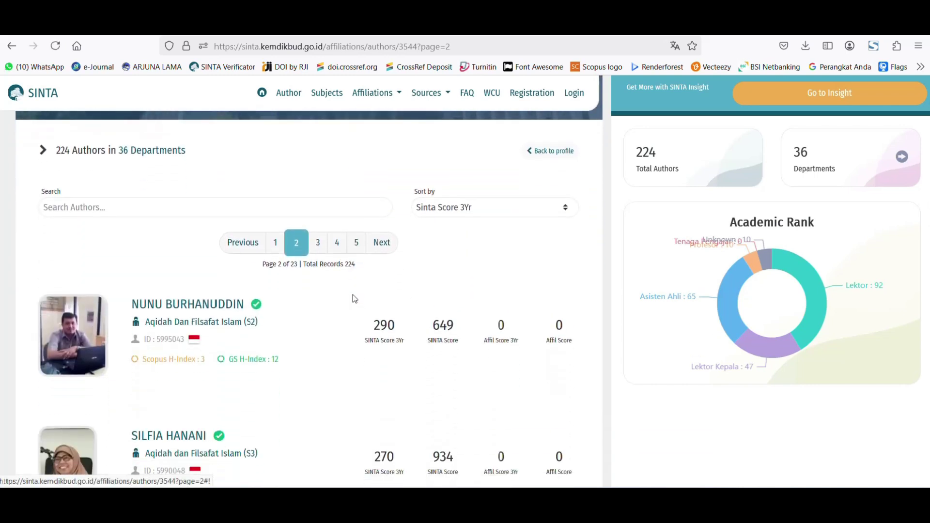
scroll(354, 297, "up", 4)
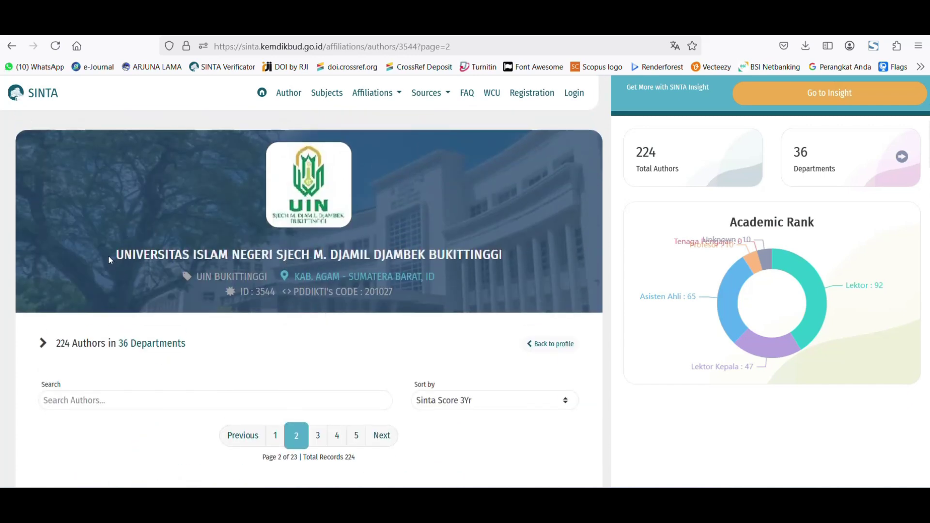
left_click_drag(108, 255, 508, 258)
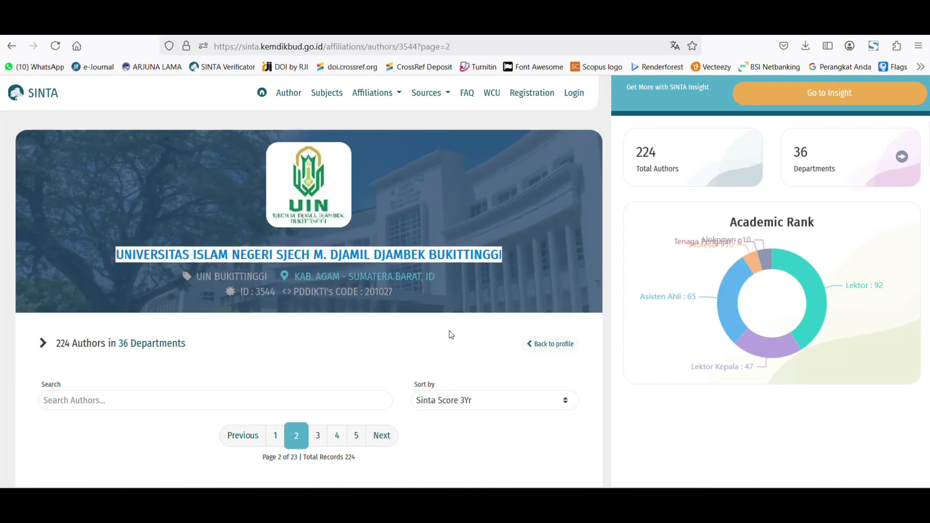
- Switch to the Notepad notes and highlight the three listed steps on filling in, uploading and updating the research data
mouse_move(433, 482)
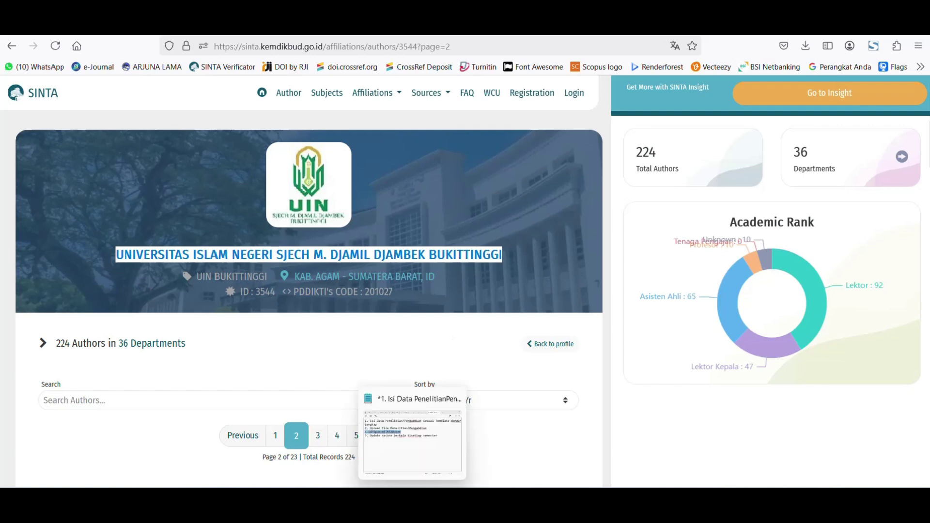
left_click(424, 453)
left_click_drag(391, 313, 57, 145)
left_click(138, 170)
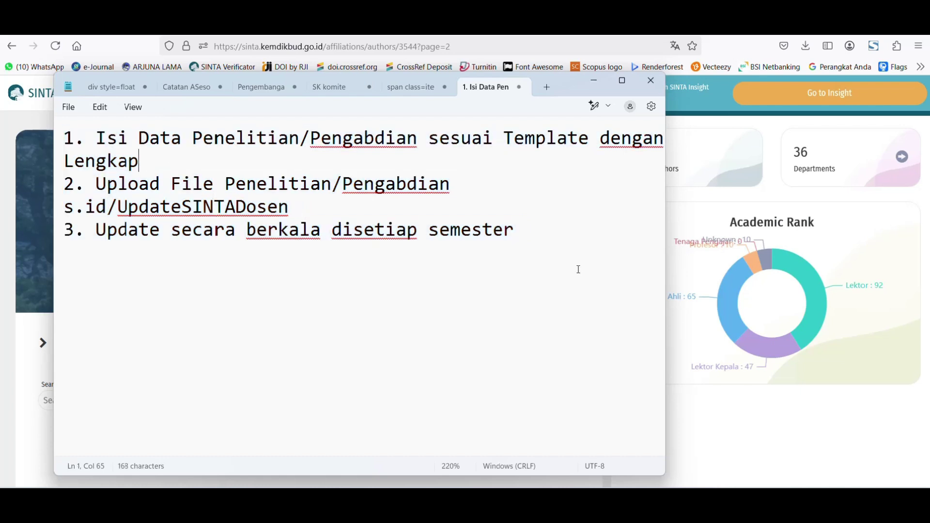
- Widen the Notepad window until each of the three notes fits on one line, and move the window further down
left_click_drag(665, 254, 806, 281)
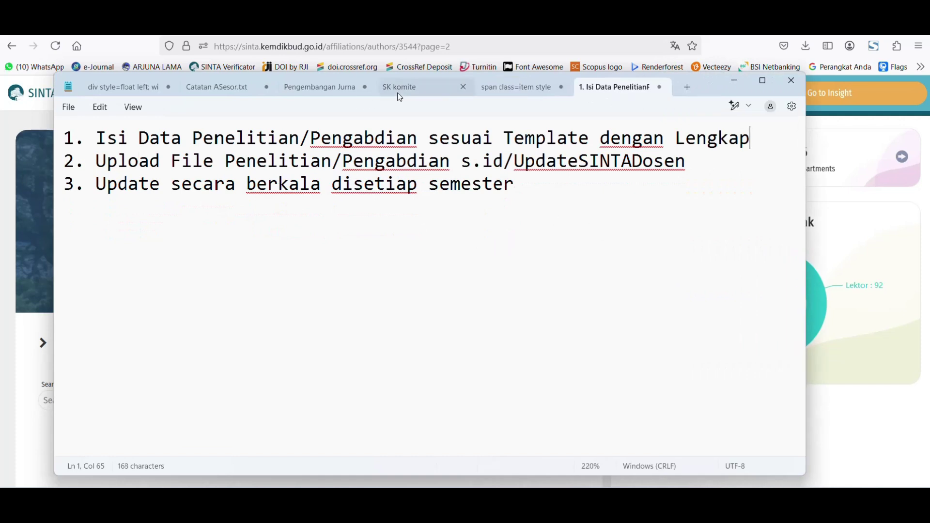
left_click_drag(718, 93, 695, 153)
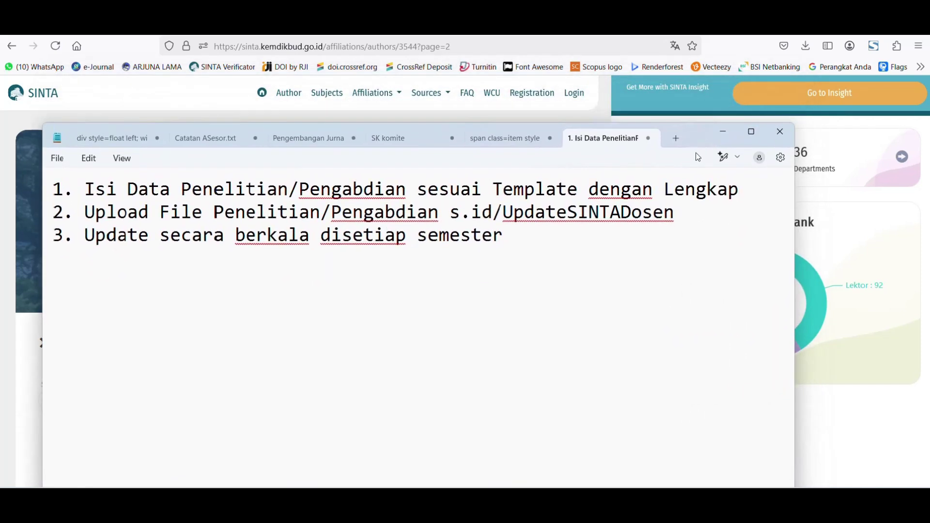